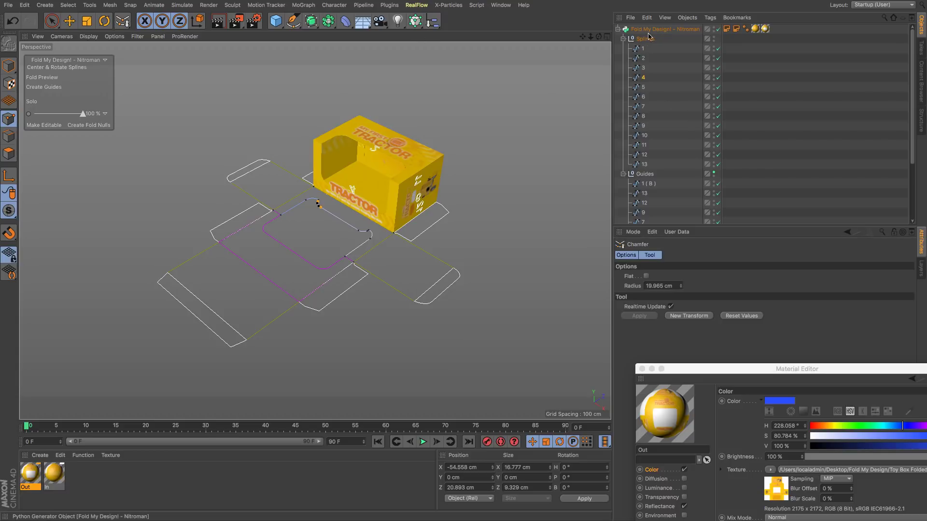
# Scrub the Fold Preview slider to unfold the tractor box to its net and refold it.
pyautogui.moveTo(82, 115); pyautogui.dragTo(46, 140)
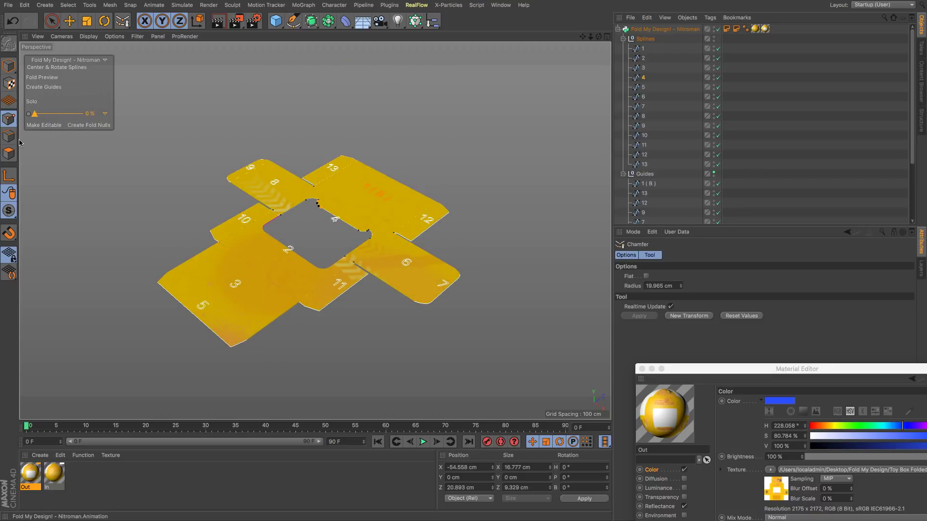
pyautogui.moveTo(46, 140)
pyautogui.mouseDown()
pyautogui.moveTo(65, 144)
pyautogui.moveTo(15, 146)
pyautogui.mouseUp()
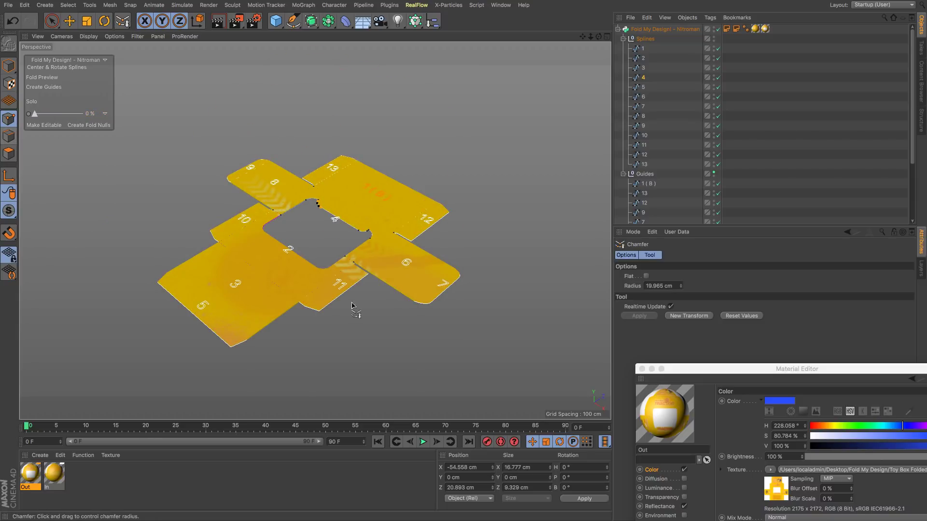
pyautogui.moveTo(715, 369); pyautogui.dragTo(443, 326)
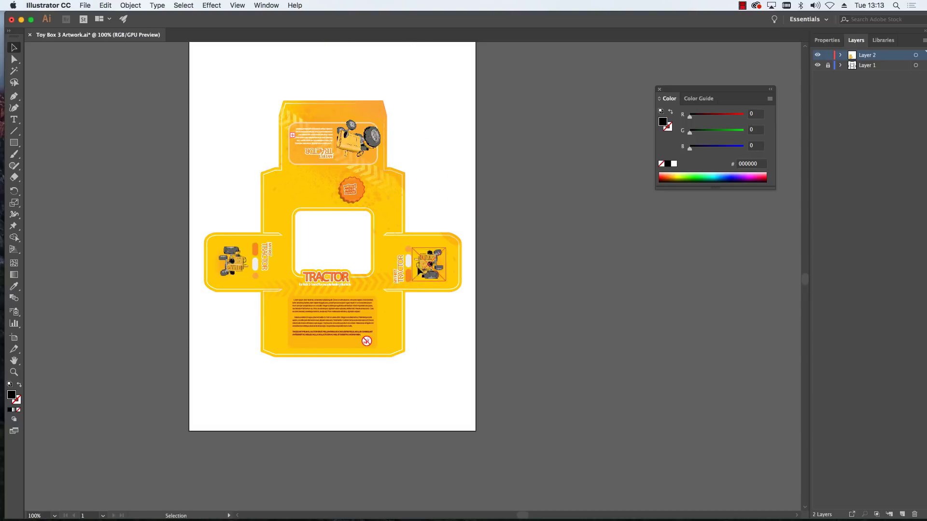
# Hide Layer 2's yellow artwork and select the dieline panels and flaps one by one to inspect them.
pyautogui.click(817, 55)
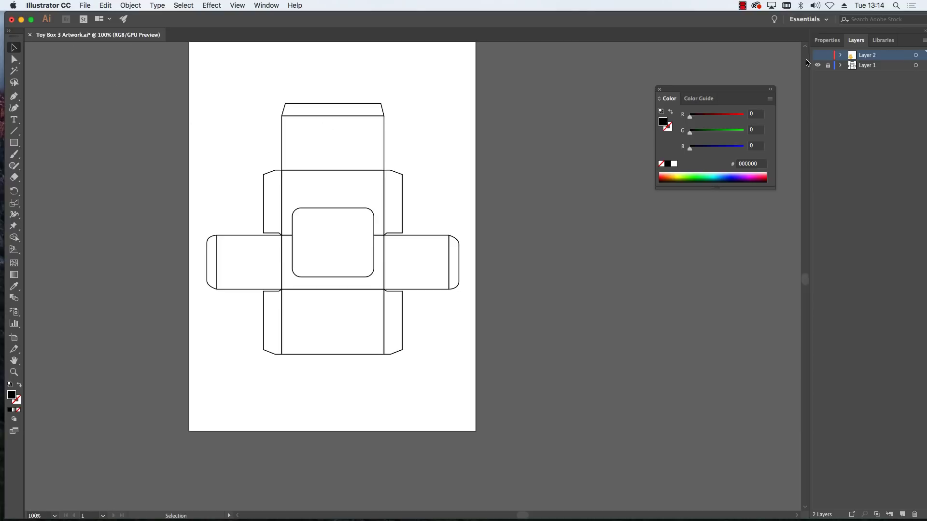
pyautogui.click(384, 143)
pyautogui.click(382, 110)
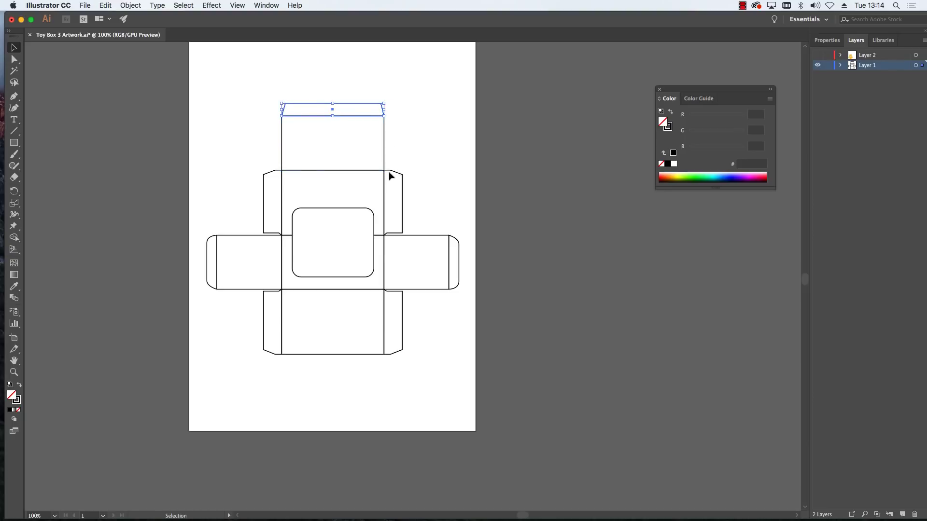
pyautogui.click(382, 184)
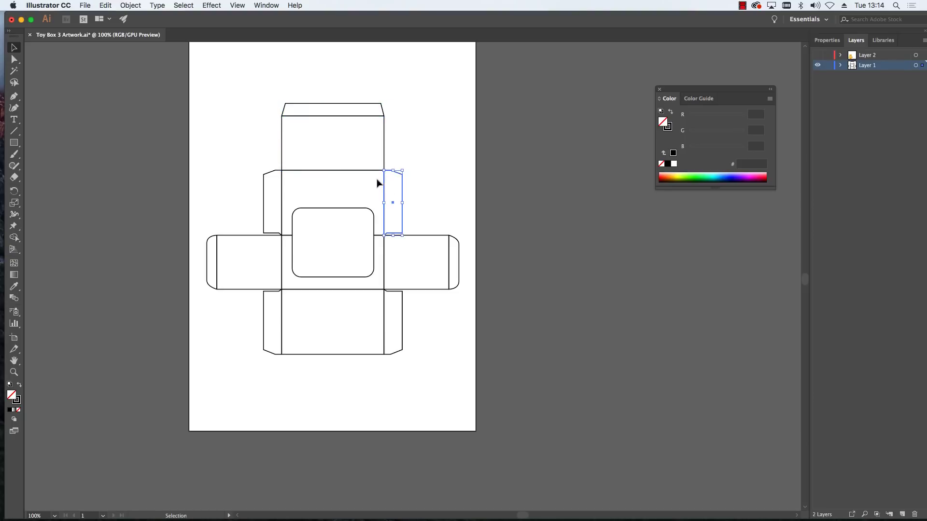
pyautogui.click(375, 171)
pyautogui.click(366, 192)
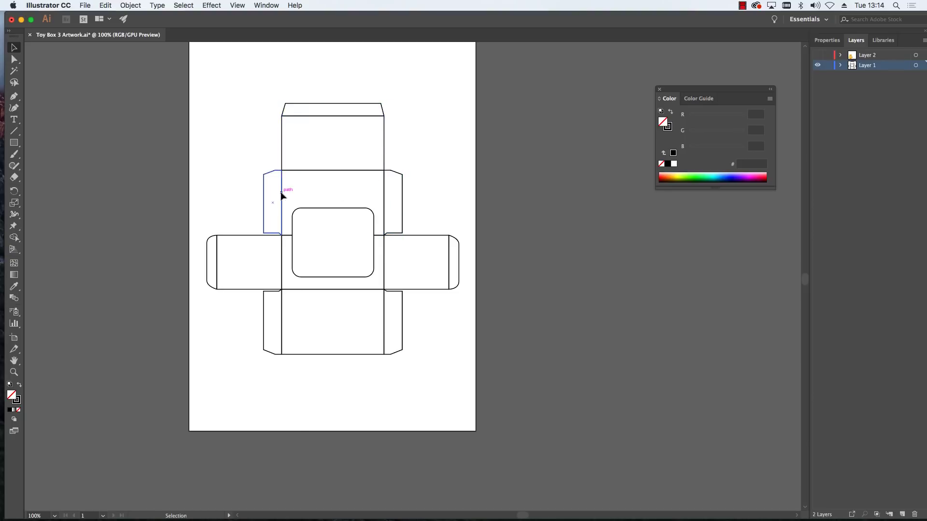
pyautogui.click(282, 194)
pyautogui.click(293, 221)
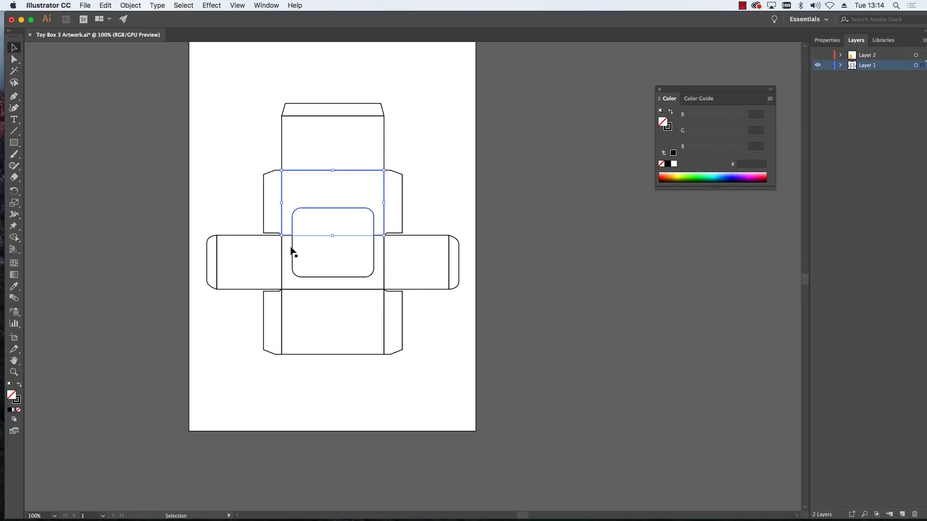
pyautogui.click(282, 311)
pyautogui.click(297, 354)
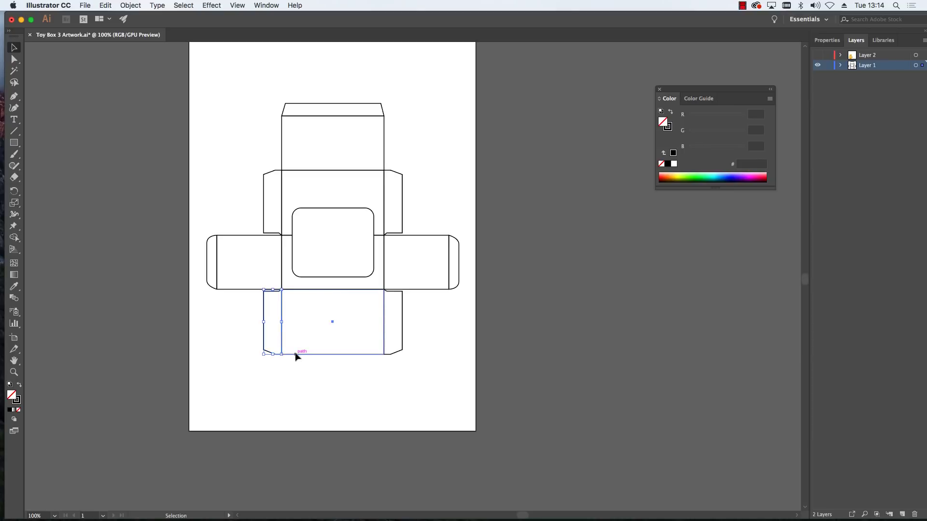
pyautogui.scroll(5, 372, 305)
pyautogui.scroll(-3, 372, 294)
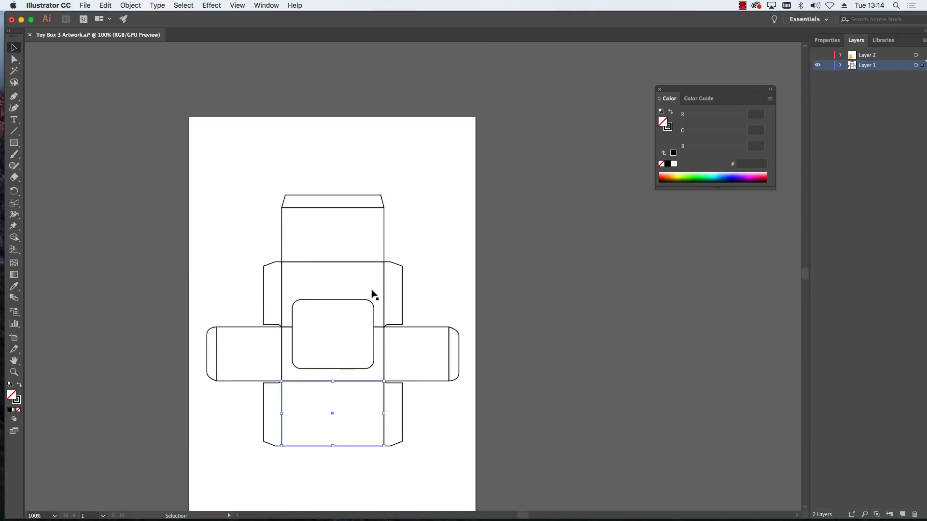
pyautogui.scroll(-1, 417, 325)
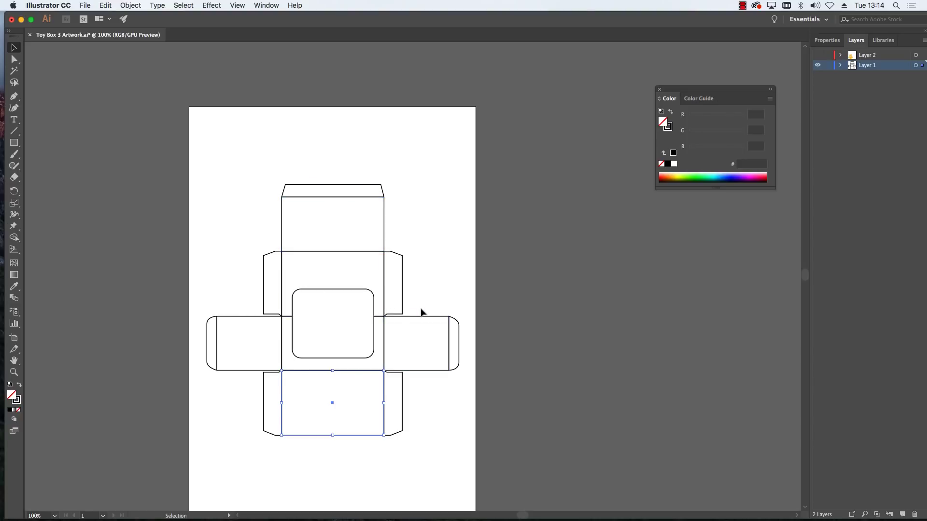
pyautogui.scroll(-1, 422, 312)
pyautogui.scroll(-2, 421, 311)
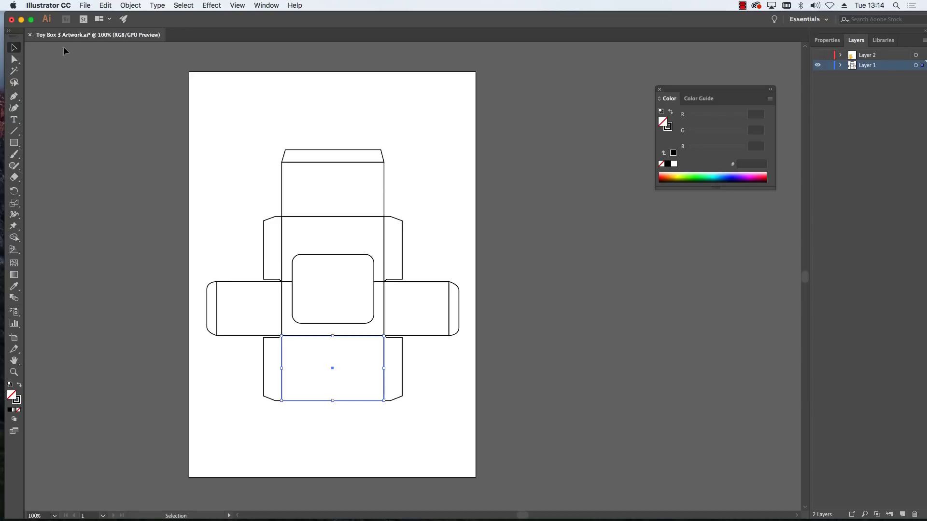
# Save the dieline as Toy Box 3 Artwork.ai into the Fold My Design folder.
pyautogui.click(85, 6)
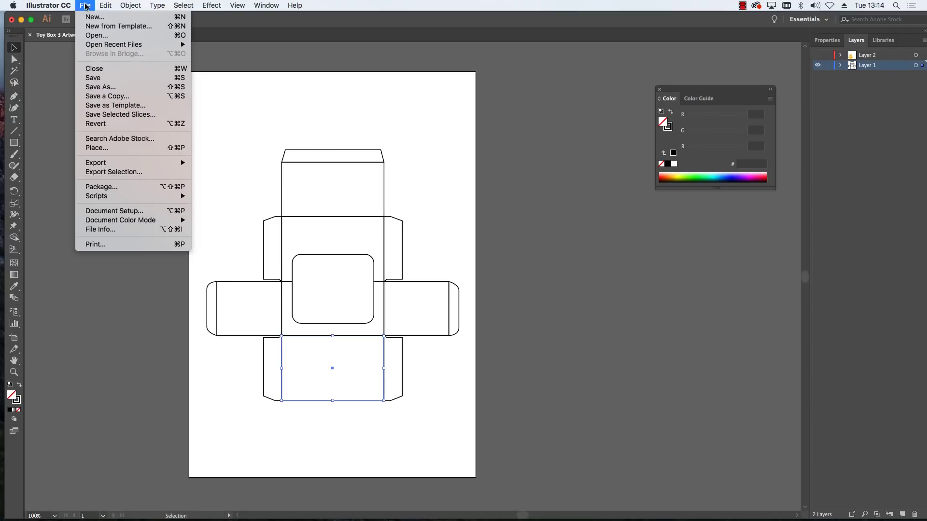
pyautogui.click(101, 87)
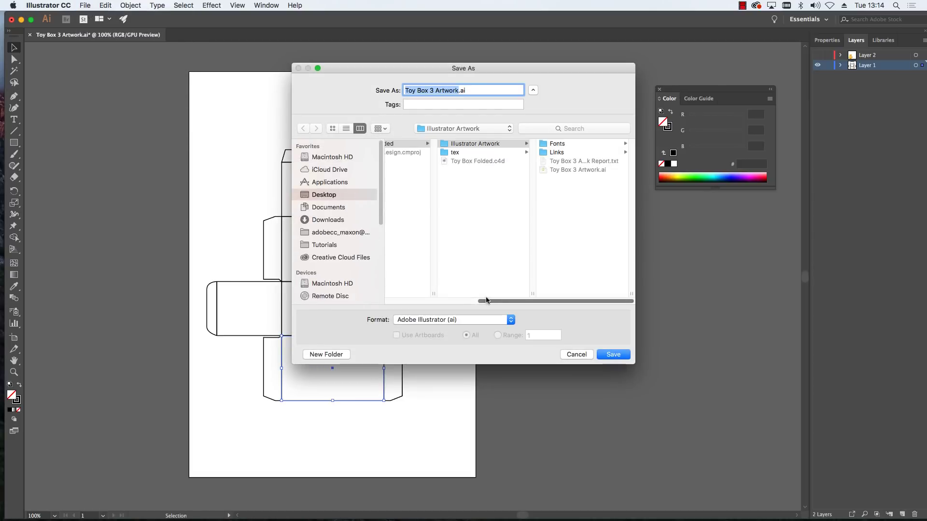
pyautogui.hscroll(-5, 418, 174)
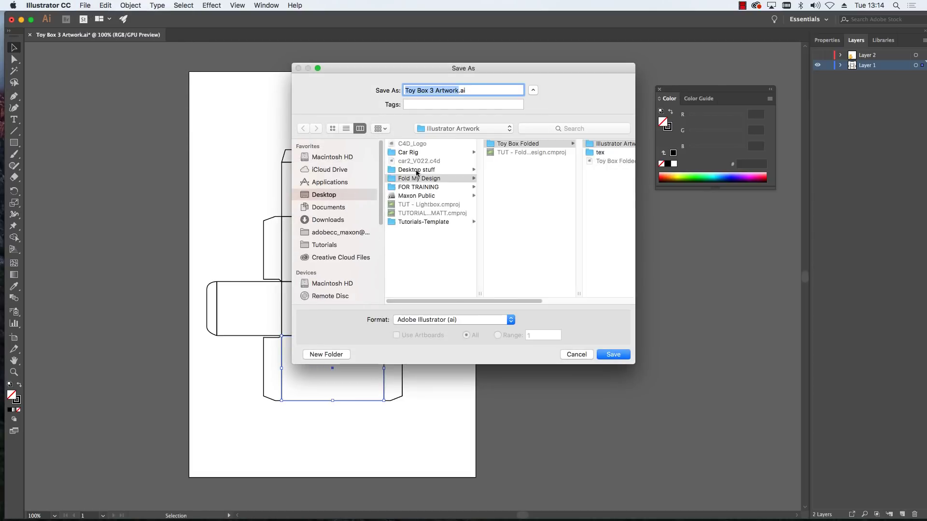
pyautogui.click(414, 180)
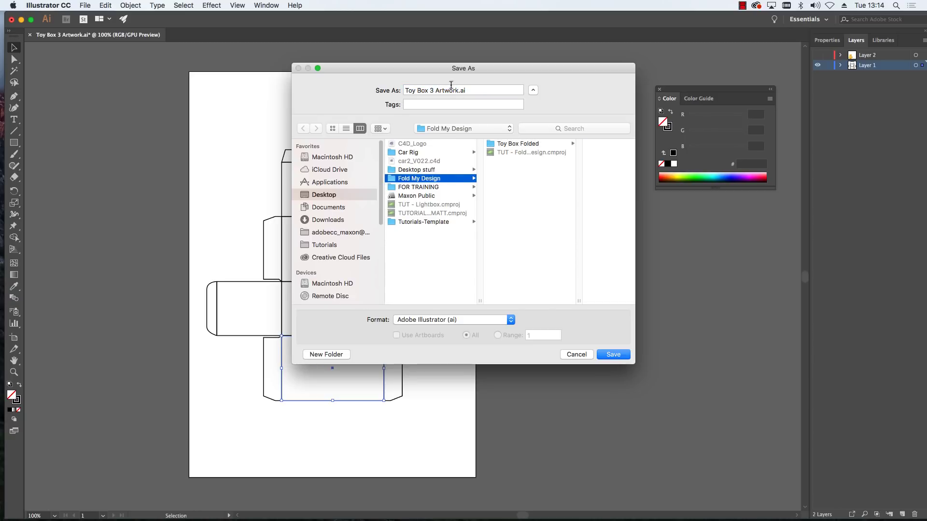
pyautogui.click(605, 356)
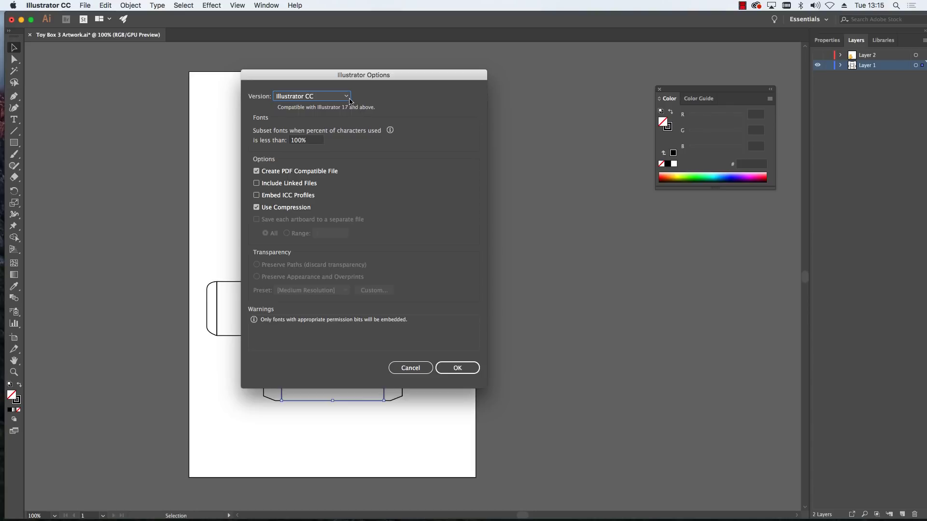
# Choose the Illustrator 8 legacy version and accept the format warning.
pyautogui.click(348, 97)
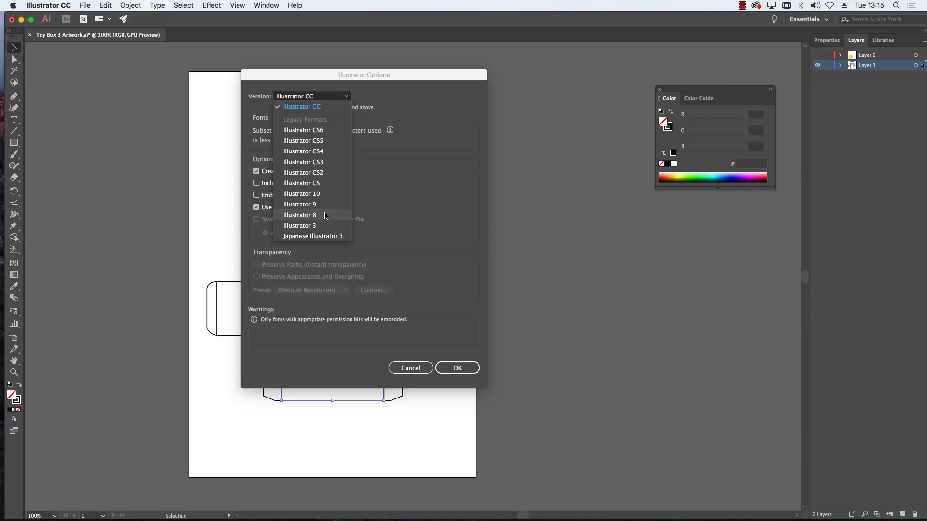
pyautogui.click(325, 215)
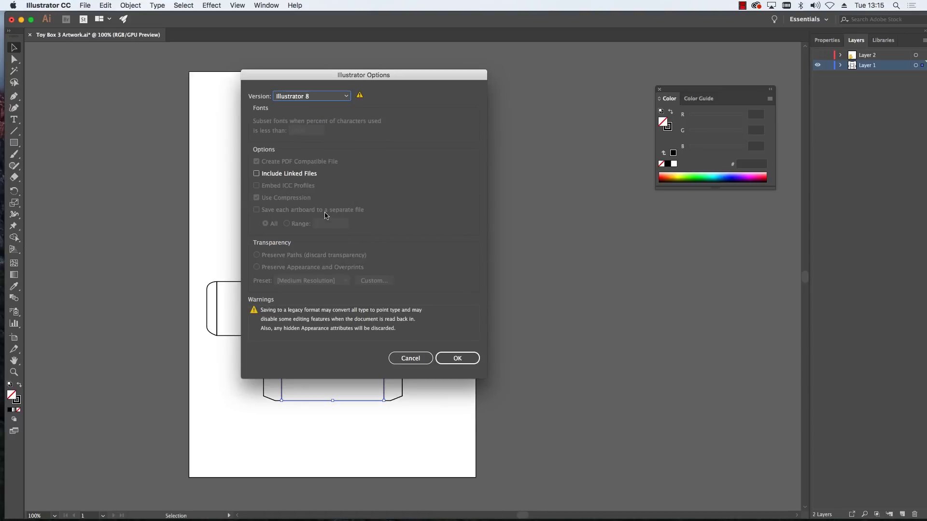
pyautogui.click(452, 357)
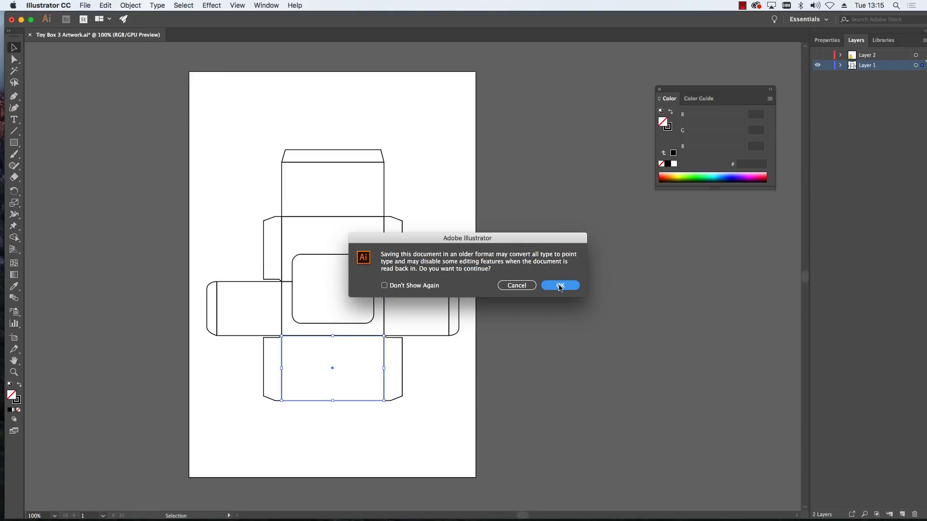
pyautogui.click(560, 286)
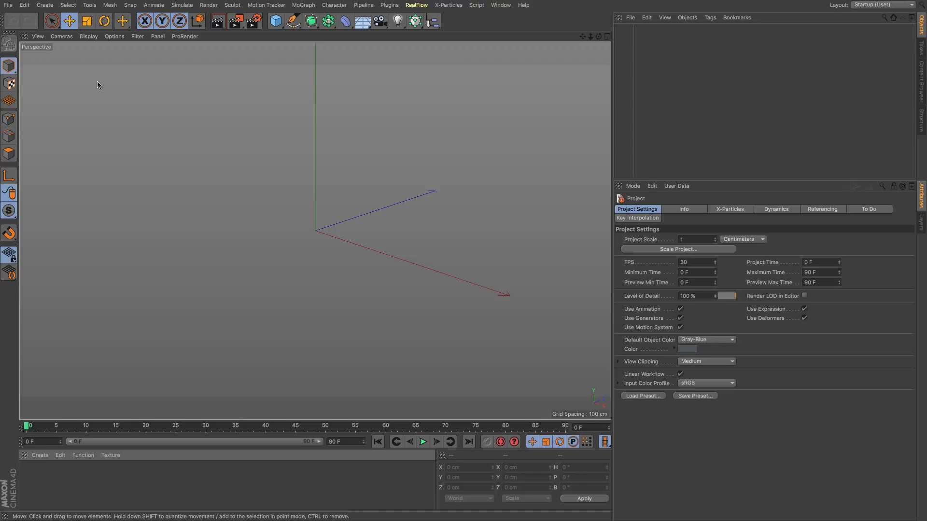
# Open Toy Box 3 Artwork.ai in Cinema 4D and import its dieline as splines.
pyautogui.click(8, 5)
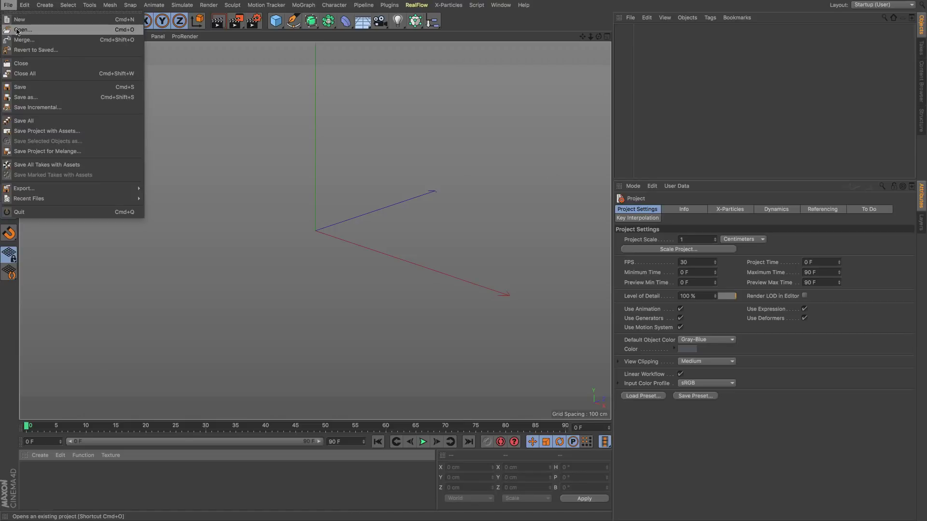
pyautogui.click(17, 31)
pyautogui.click(464, 69)
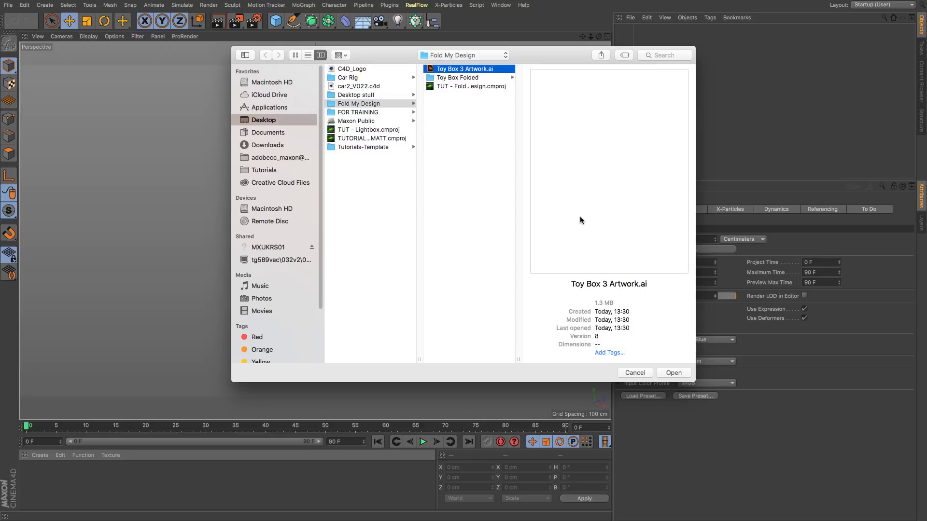
pyautogui.click(674, 373)
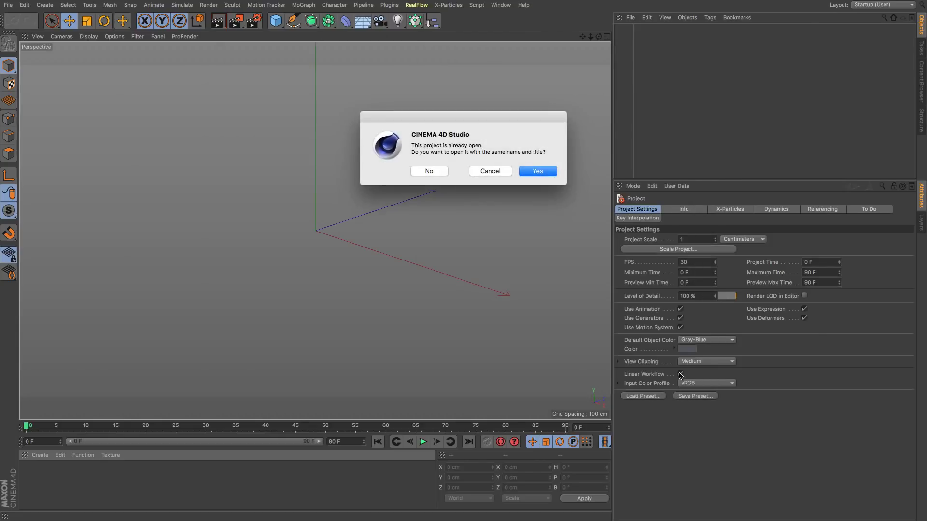
pyautogui.click(429, 177)
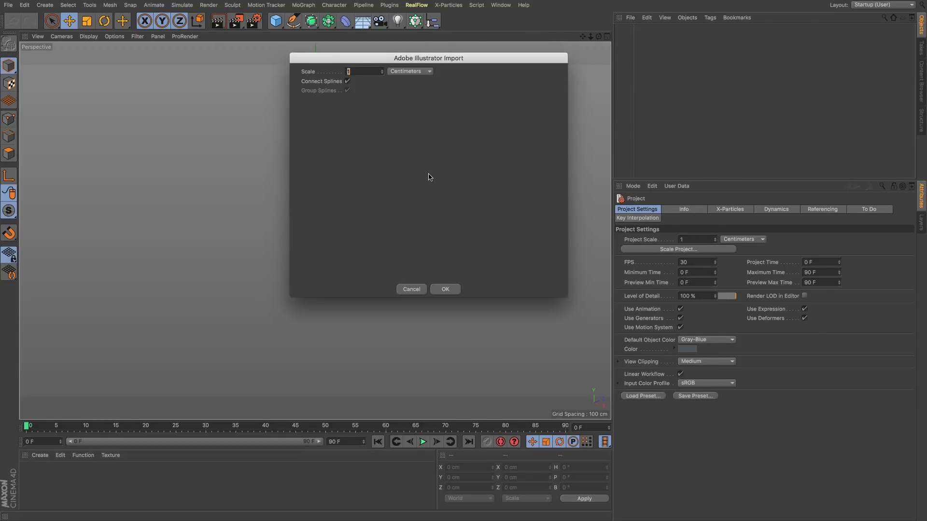
pyautogui.click(445, 290)
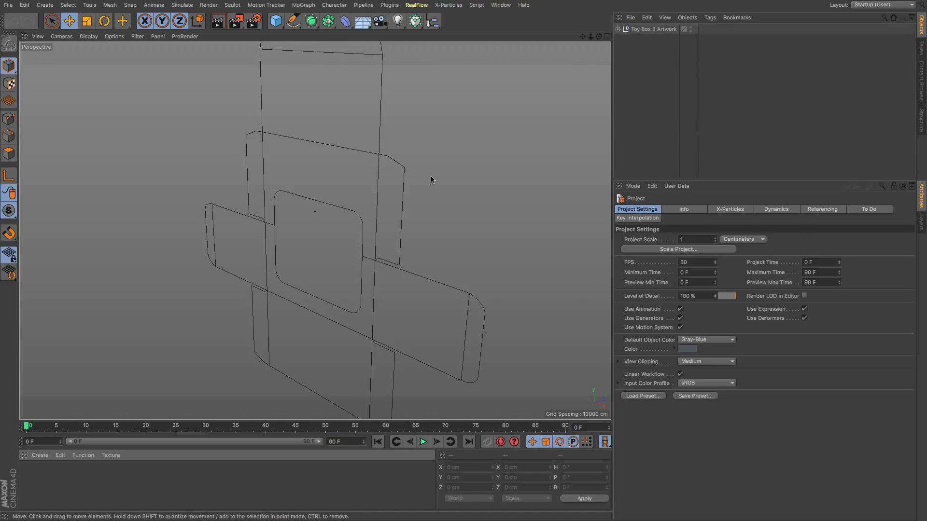
# Frame the Toy Box 3 Artwork group and orbit the flat outline to view it from several angles.
pyautogui.press('h')
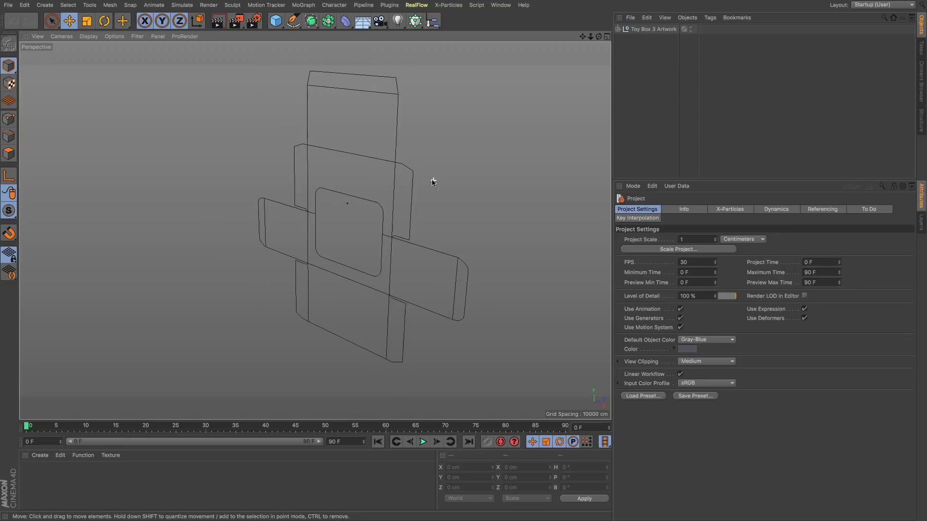
pyautogui.click(651, 29)
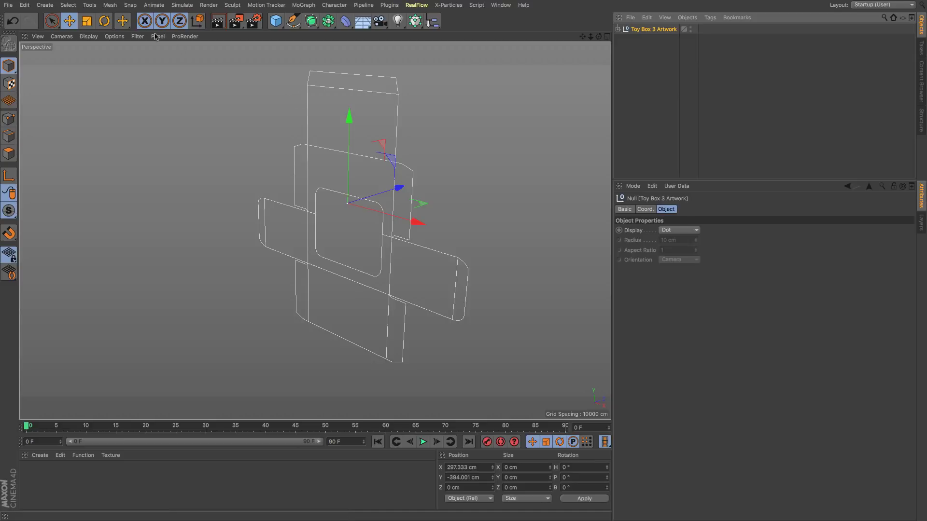
pyautogui.click(104, 20)
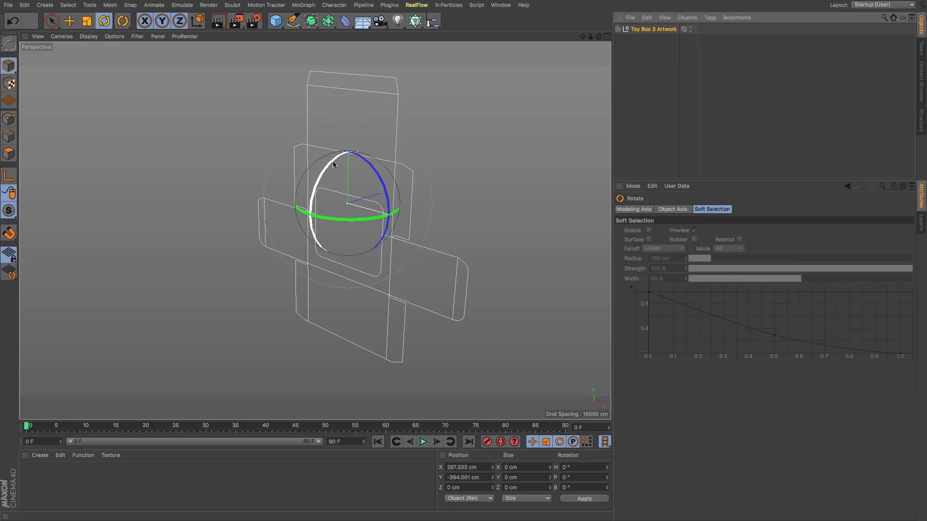
pyautogui.moveTo(333, 165)
pyautogui.mouseDown()
pyautogui.moveTo(316, 214)
pyautogui.moveTo(328, 240)
pyautogui.mouseUp()
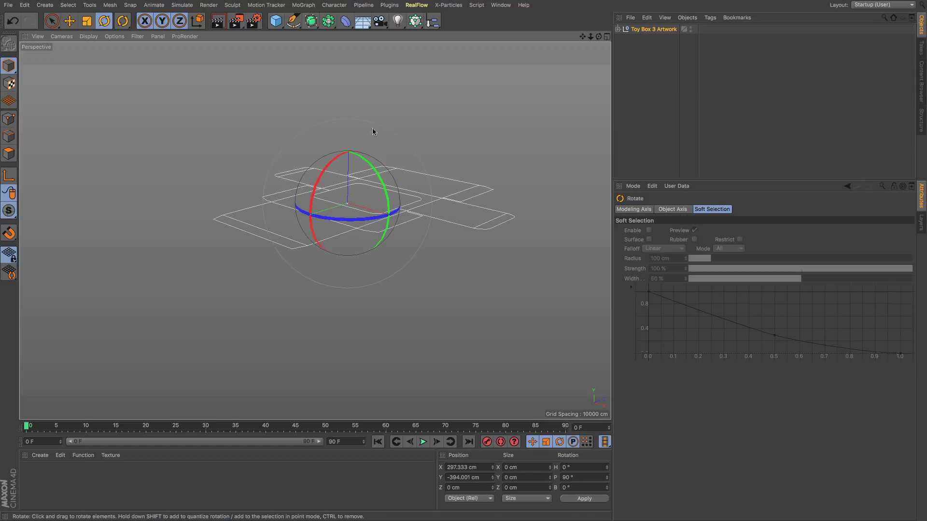
pyautogui.moveTo(456, 170)
pyautogui.keyDown('alt'); pyautogui.mouseDown()
pyautogui.moveTo(437, 181)
pyautogui.moveTo(437, 208)
pyautogui.mouseUp(); pyautogui.keyUp('alt')
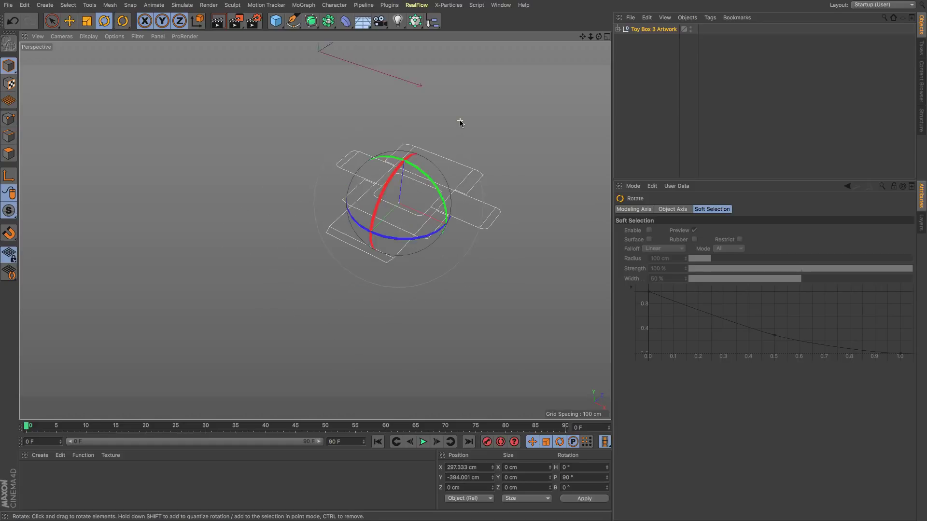
pyautogui.keyDown('alt'); pyautogui.moveTo(445, 146); pyautogui.dragTo(414, 72); pyautogui.keyUp('alt')
pyautogui.moveTo(438, 24)
pyautogui.keyDown('alt'); pyautogui.mouseDown()
pyautogui.moveTo(432, 97)
pyautogui.moveTo(383, 107)
pyautogui.mouseUp(); pyautogui.keyUp('alt')
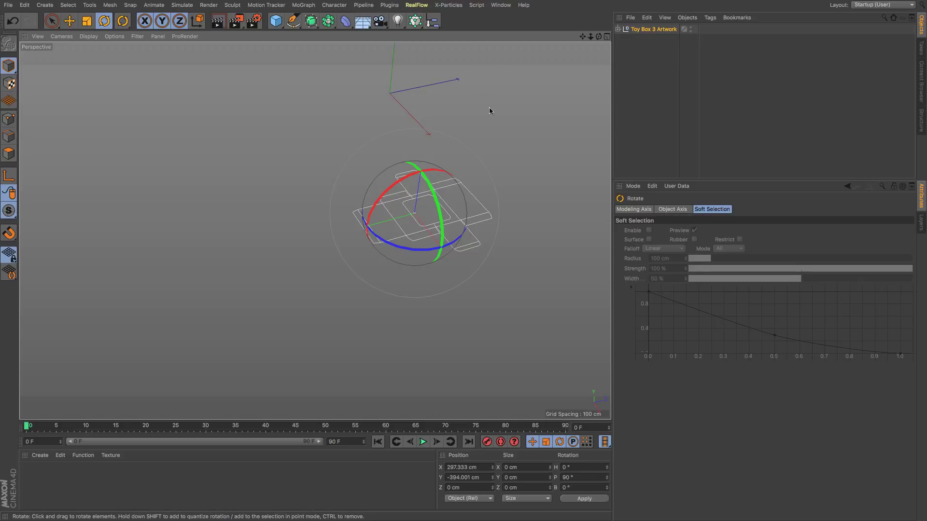
pyautogui.moveTo(495, 193)
pyautogui.keyDown('alt'); pyautogui.mouseDown()
pyautogui.moveTo(413, 232)
pyautogui.moveTo(445, 174)
pyautogui.mouseUp(); pyautogui.keyUp('alt')
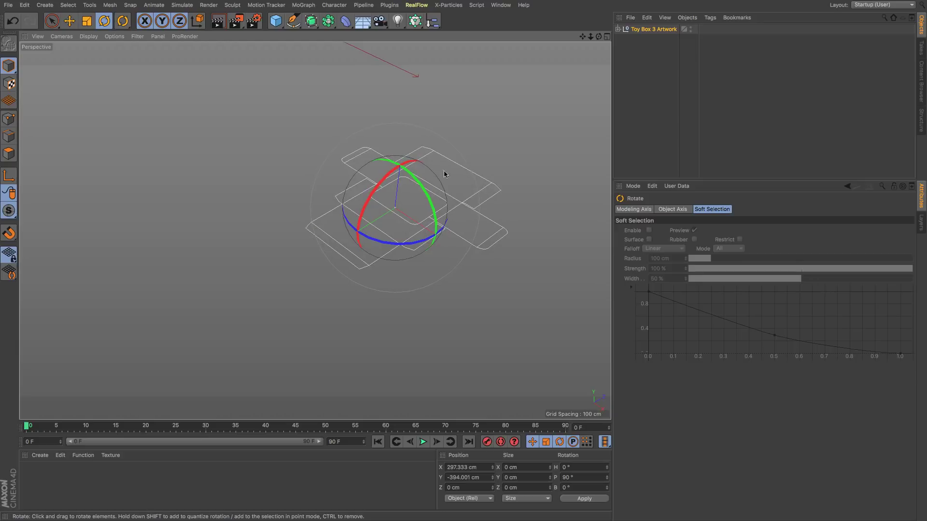
pyautogui.keyDown('alt'); pyautogui.moveTo(536, 68); pyautogui.dragTo(388, 178); pyautogui.keyUp('alt')
pyautogui.moveTo(582, 36); pyautogui.dragTo(629, 52)
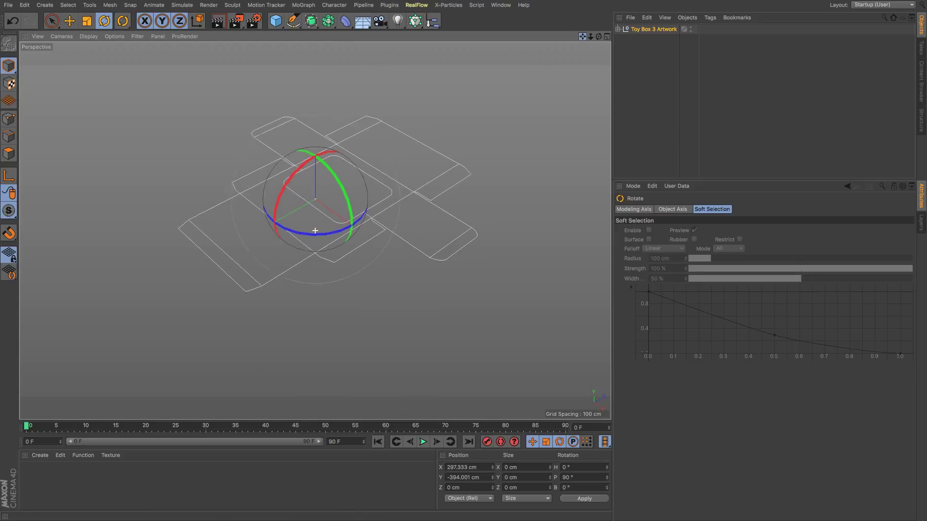
# Deselect the artwork and expand Toy Box 3 Artwork to list its thirteen paths.
pyautogui.click(629, 52)
pyautogui.click(617, 29)
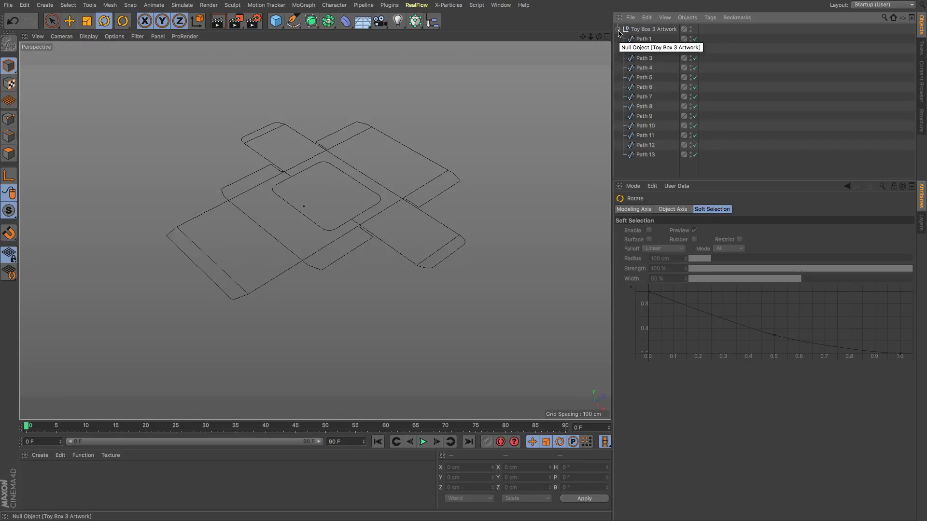
pyautogui.moveTo(584, 36); pyautogui.dragTo(721, 113)
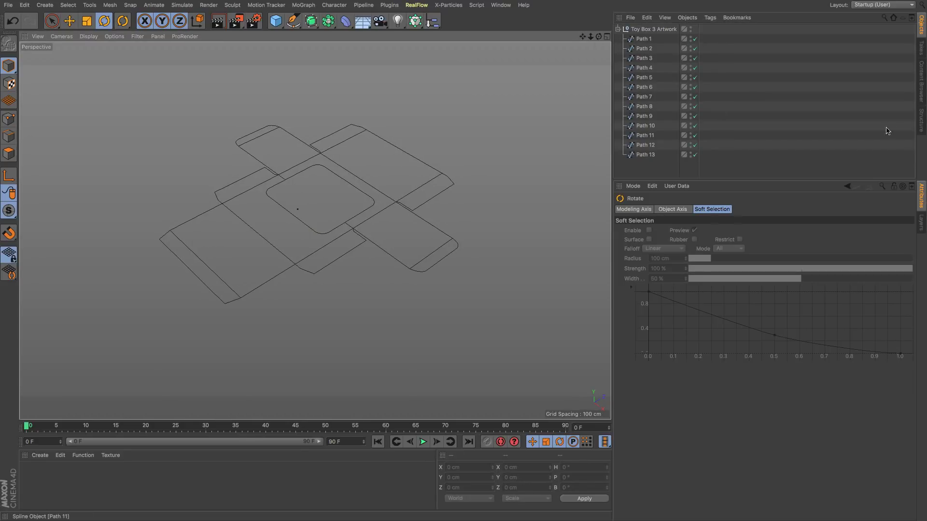
# Load the Fold My Design! preset from the Content Browser into the scene and return to the Object Manager.
pyautogui.click(921, 93)
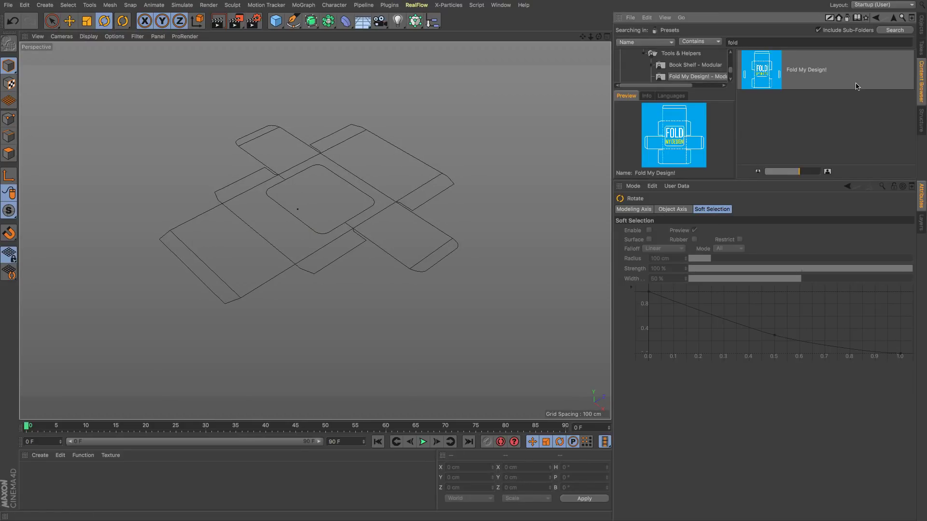
pyautogui.moveTo(775, 180); pyautogui.dragTo(775, 349)
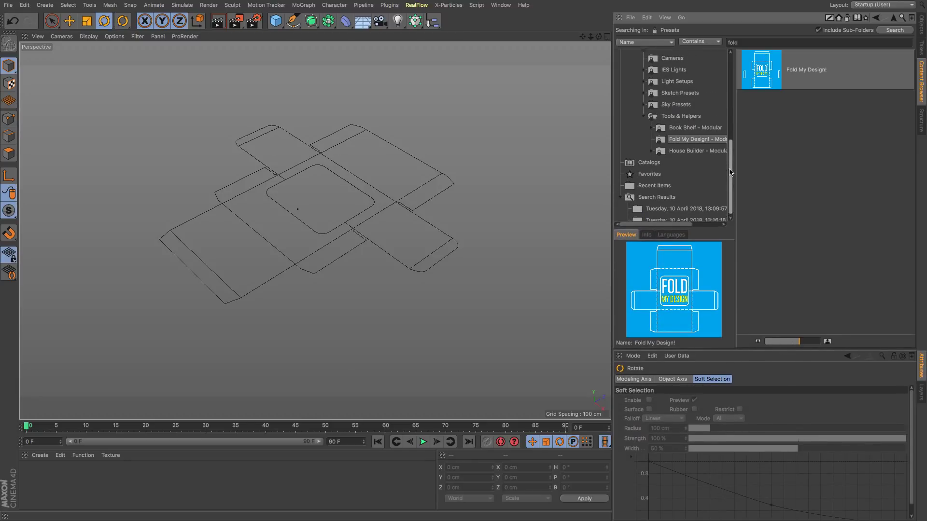
pyautogui.scroll(2, 730, 171)
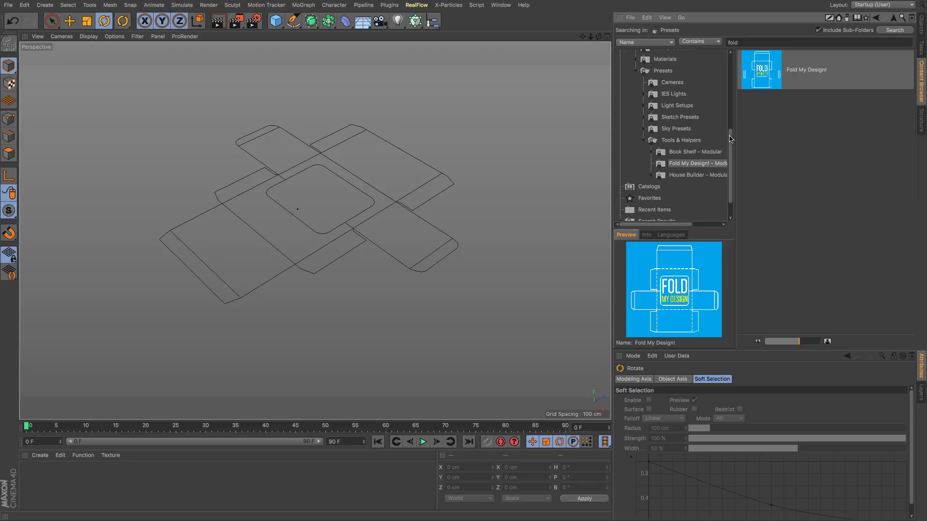
pyautogui.scroll(5, 732, 134)
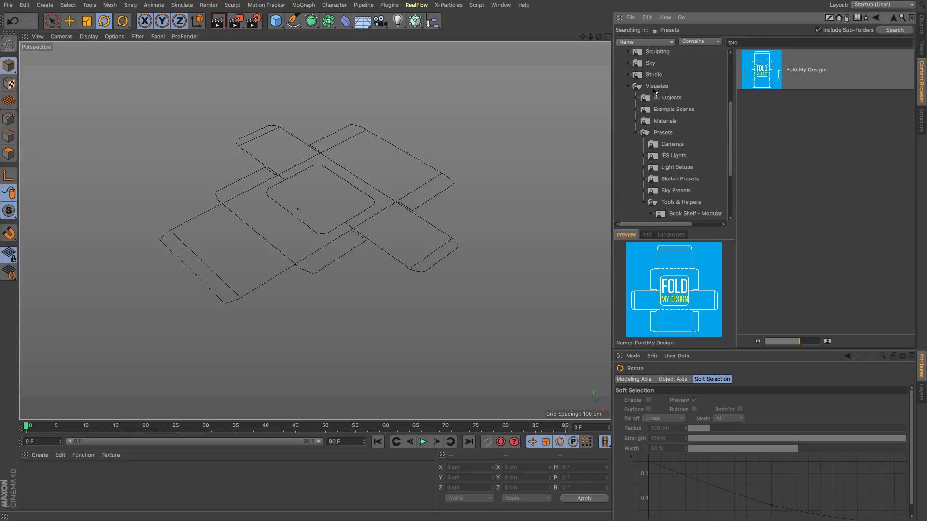
pyautogui.scroll(2, 729, 114)
pyautogui.scroll(4, 730, 112)
pyautogui.scroll(3, 730, 112)
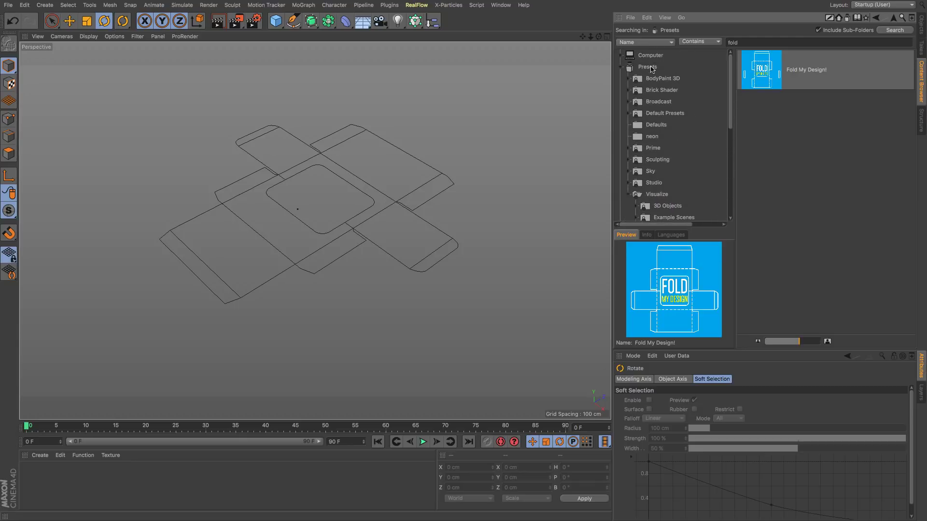
pyautogui.moveTo(731, 92); pyautogui.dragTo(731, 161)
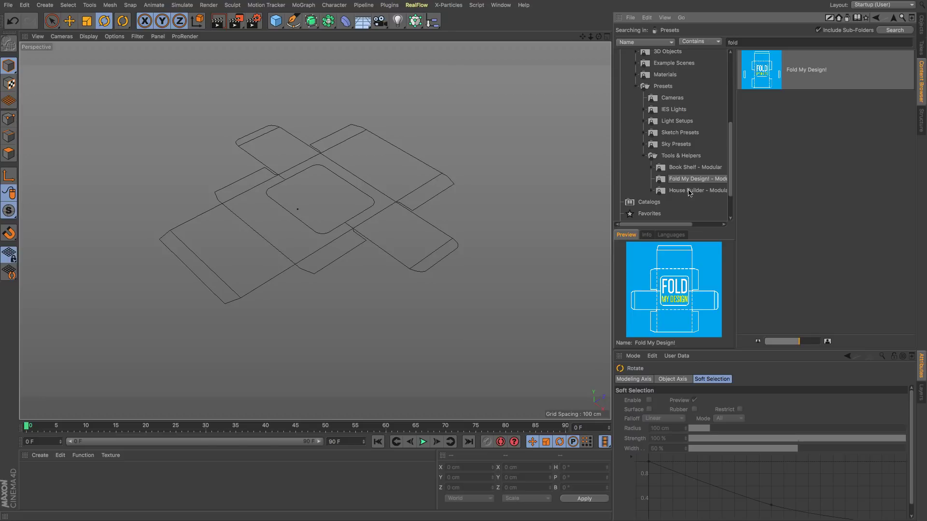
pyautogui.doubleClick(762, 73)
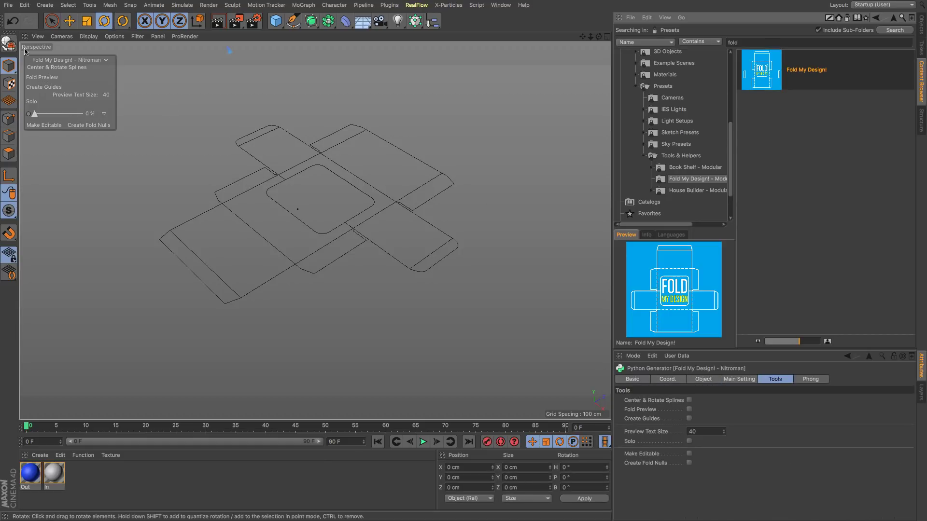
pyautogui.click(919, 28)
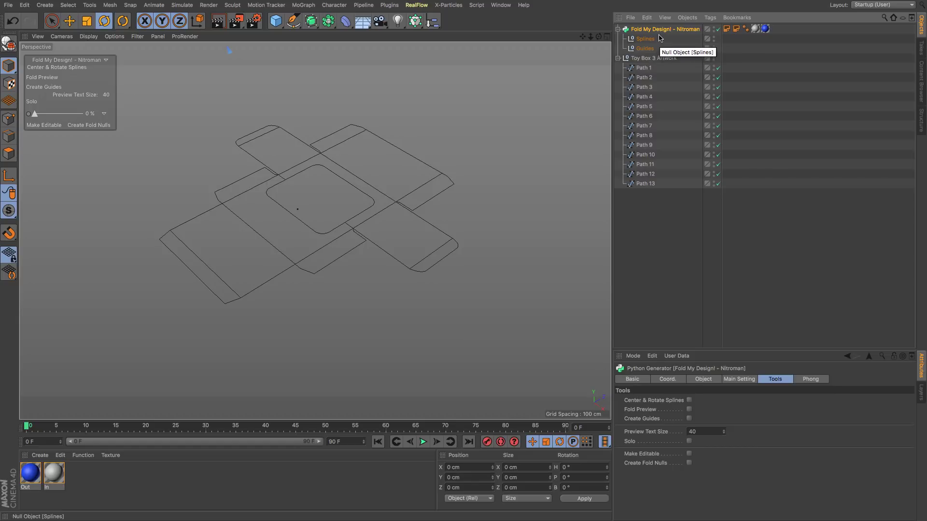
# Move Path 1–13 into the Splines null of Fold My Design! and delete the empty Toy Box 3 Artwork group.
pyautogui.click(647, 40)
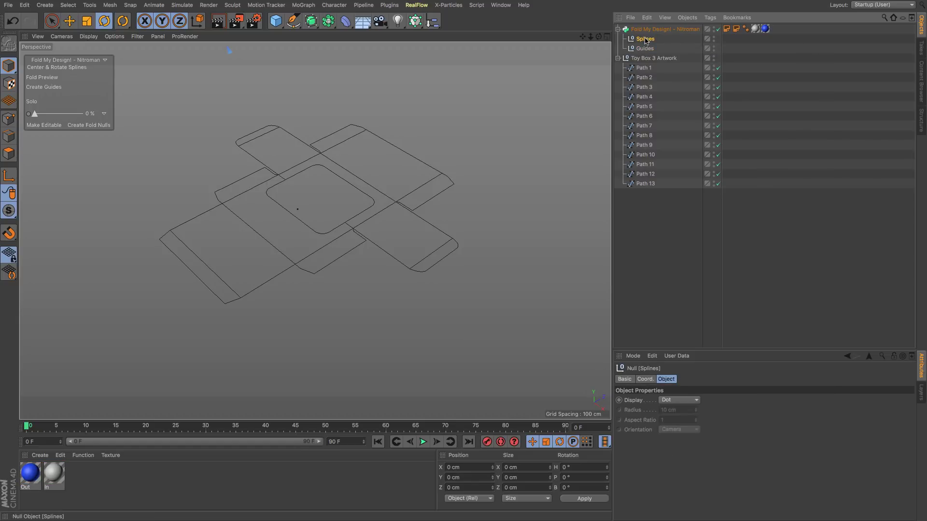
pyautogui.moveTo(658, 217)
pyautogui.mouseDown()
pyautogui.moveTo(635, 75)
pyautogui.moveTo(640, 39)
pyautogui.mouseUp()
pyautogui.click(638, 184)
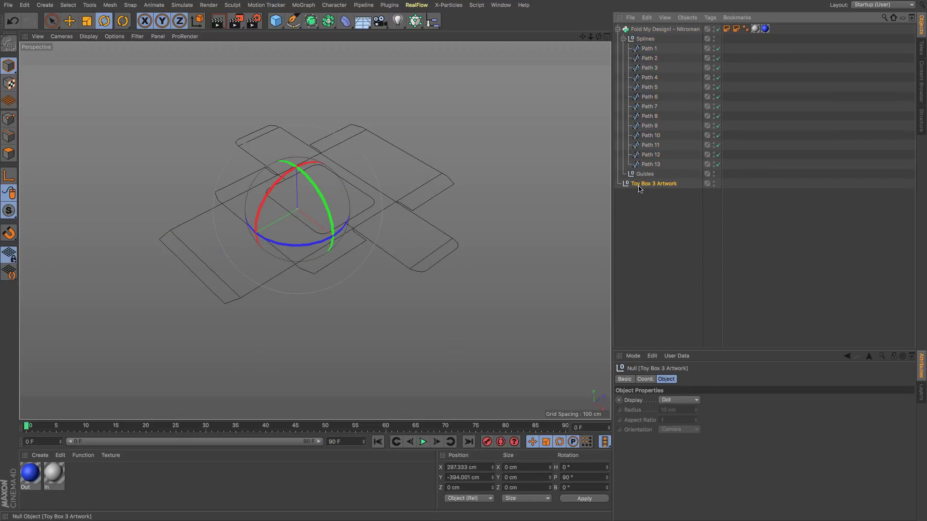
pyautogui.press('Delete')
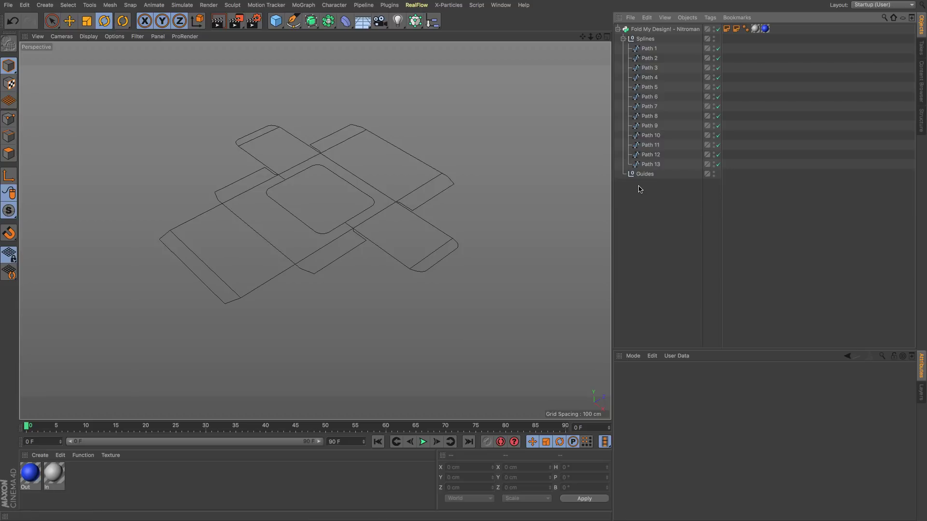
# On Fold My Design!, run Center & Rotate Splines and enable Fold Preview numbering.
pyautogui.click(663, 29)
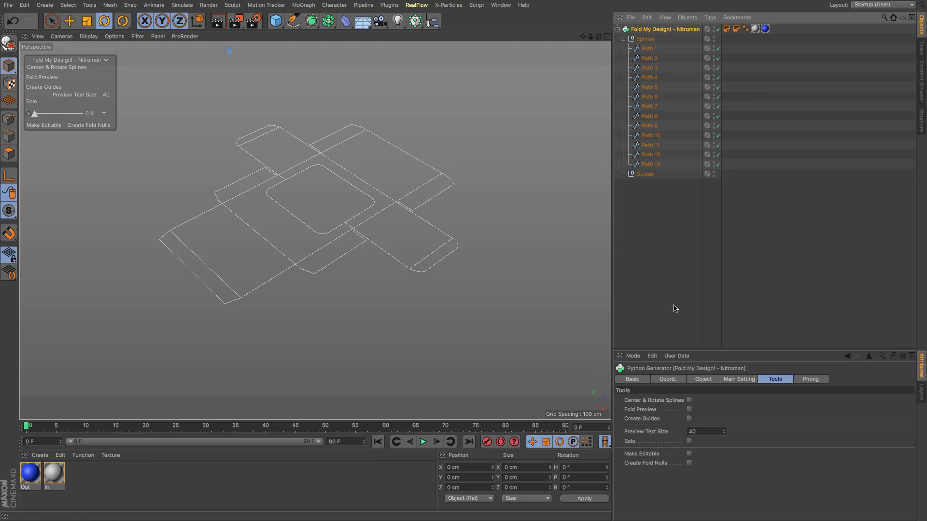
pyautogui.click(689, 400)
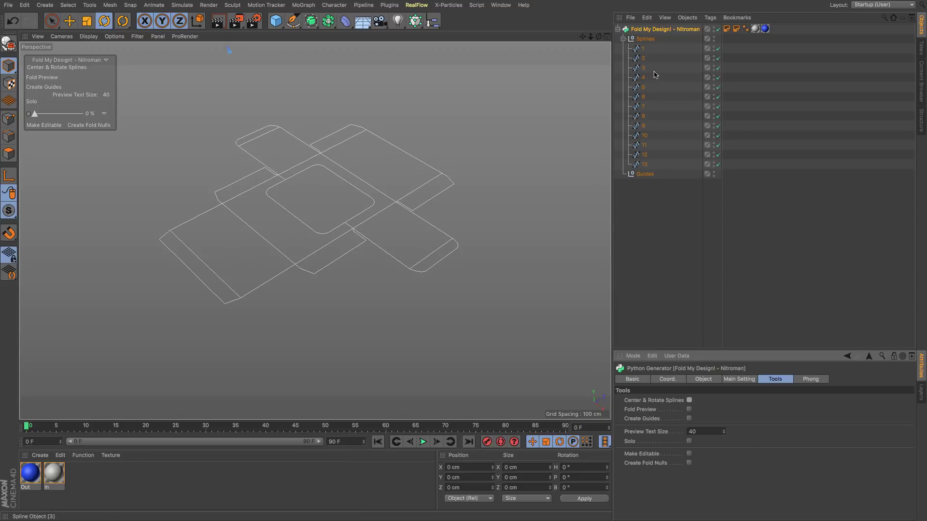
pyautogui.click(689, 409)
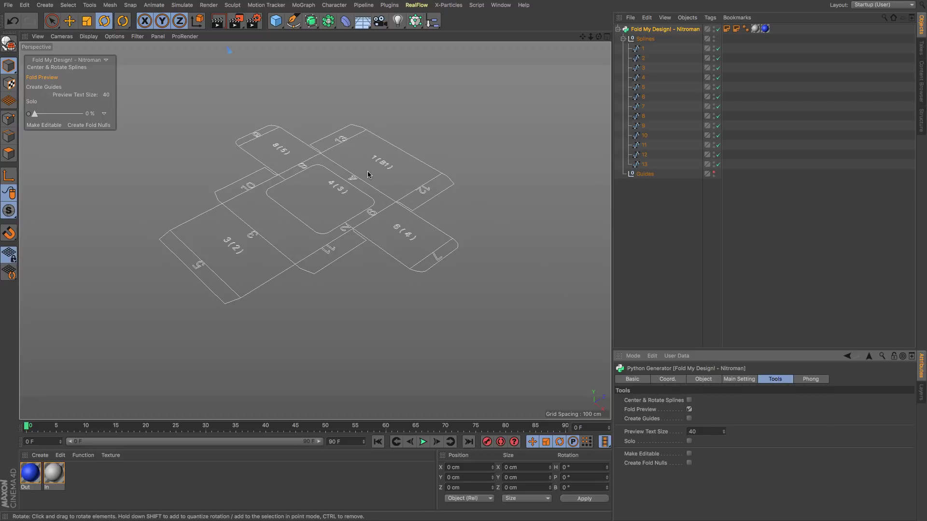
# Select splines 1 and 2 to check their panels, then reselect the generator.
pyautogui.click(639, 49)
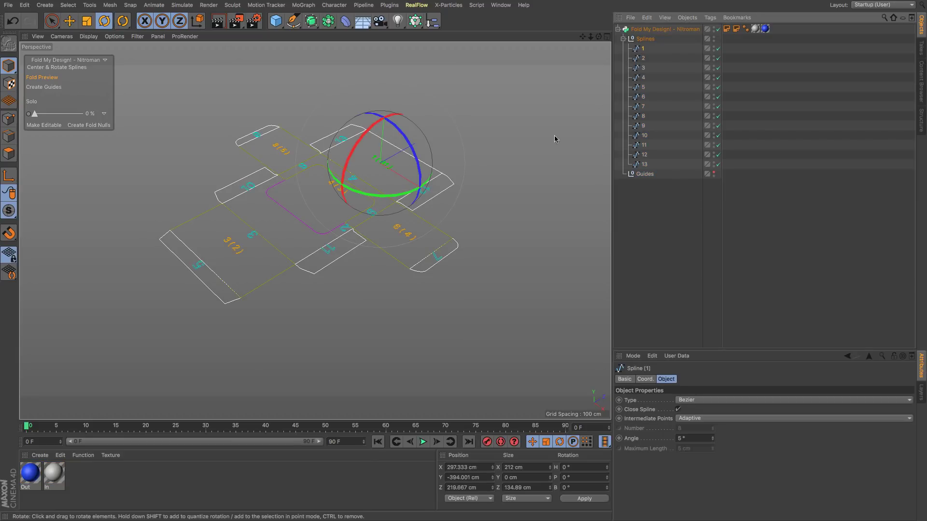
pyautogui.moveTo(642, 58)
pyautogui.mouseDown()
pyautogui.moveTo(643, 48)
pyautogui.moveTo(642, 68)
pyautogui.mouseUp()
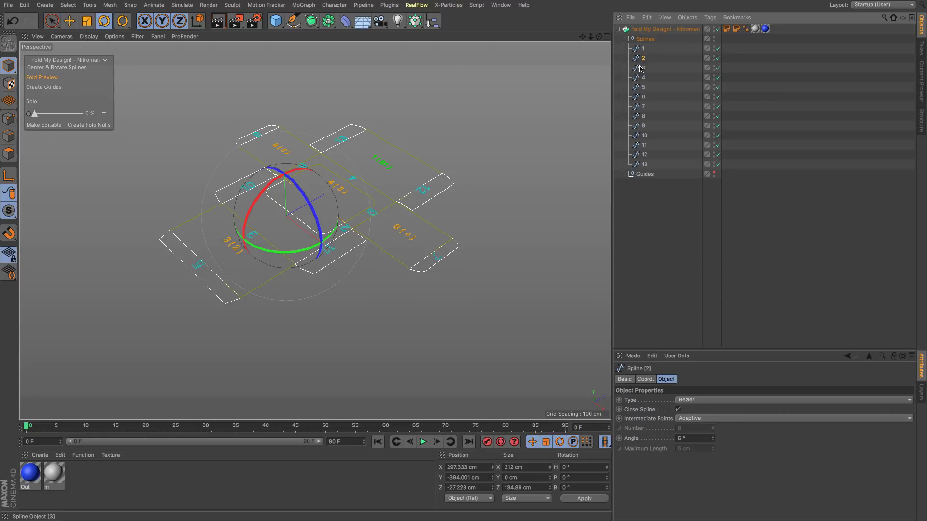
pyautogui.click(647, 31)
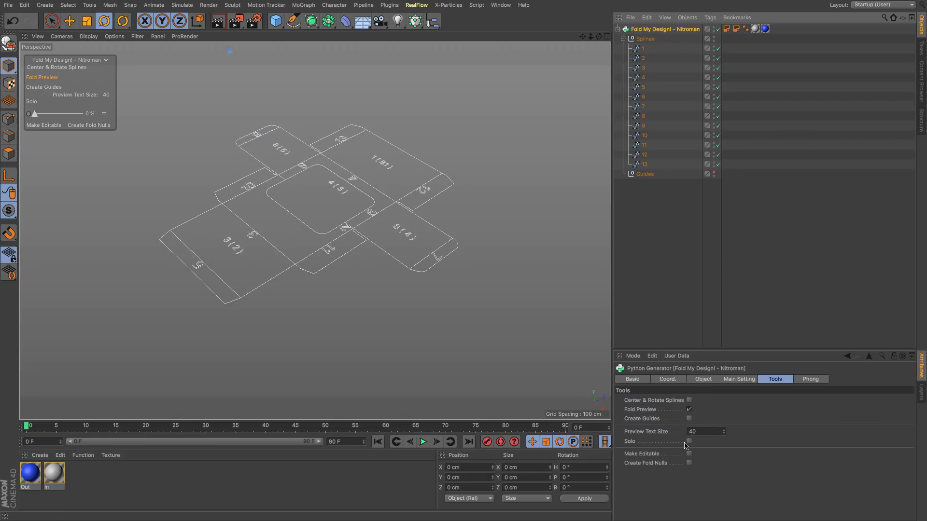
# Enable Create Guides, scrub the fold slider up to fold the net into a box and back to 0%.
pyautogui.click(688, 418)
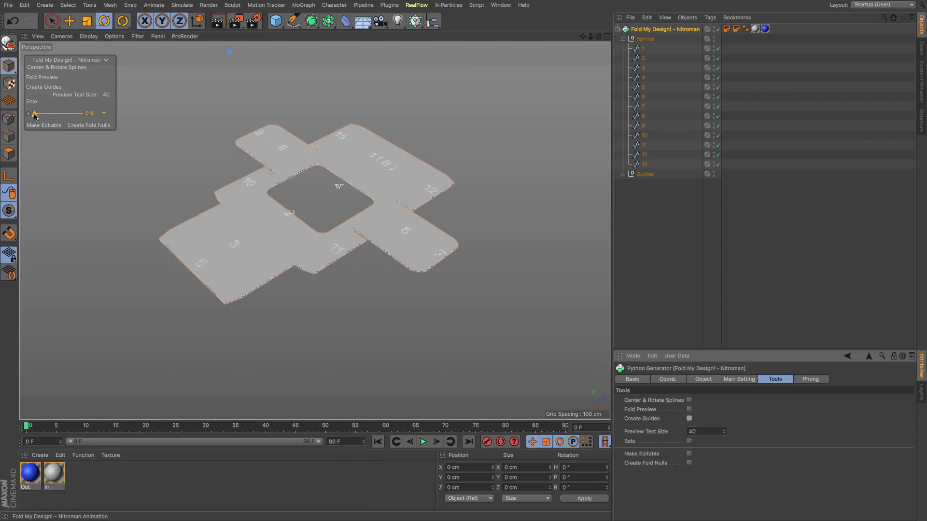
pyautogui.moveTo(34, 115); pyautogui.dragTo(69, 114)
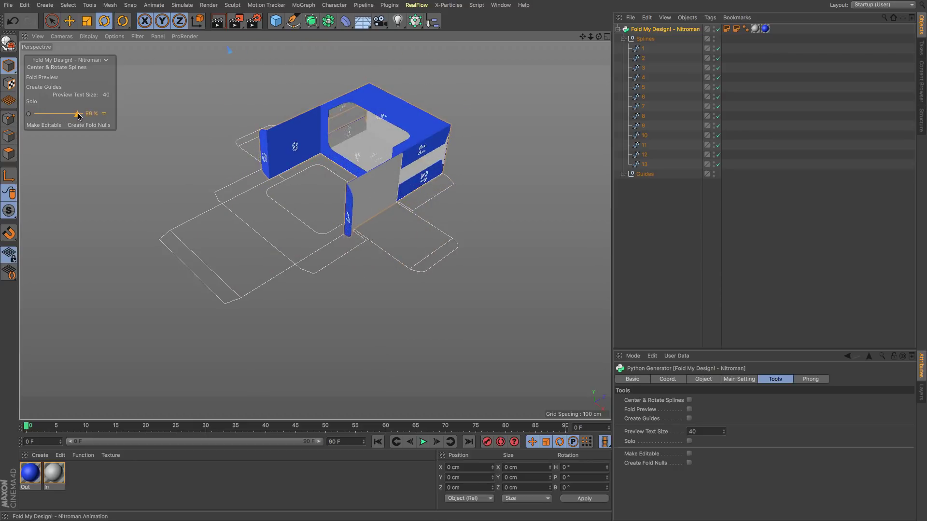
pyautogui.moveTo(68, 116)
pyautogui.mouseDown()
pyautogui.moveTo(27, 116)
pyautogui.moveTo(74, 116)
pyautogui.mouseUp()
pyautogui.moveTo(74, 116); pyautogui.dragTo(33, 115)
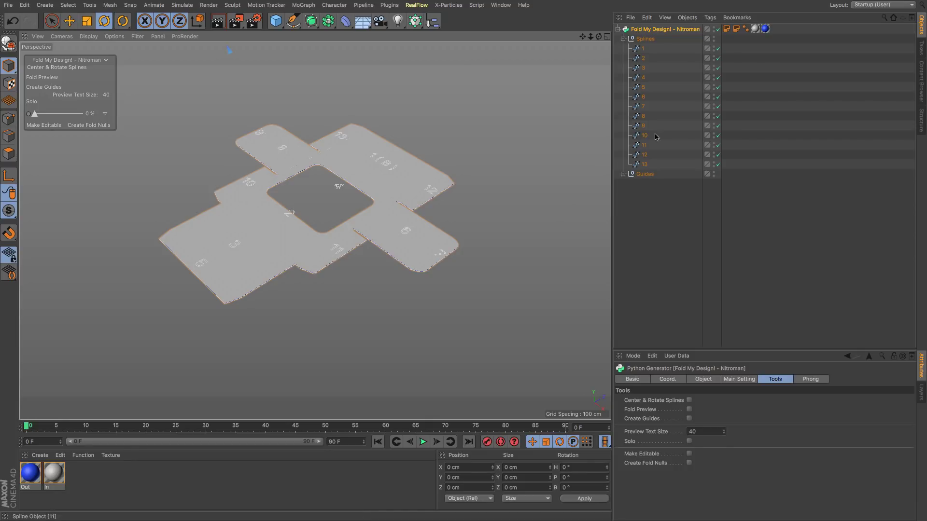
# Set fold guide 8's Rotate to -90° and preview the fold.
pyautogui.click(642, 117)
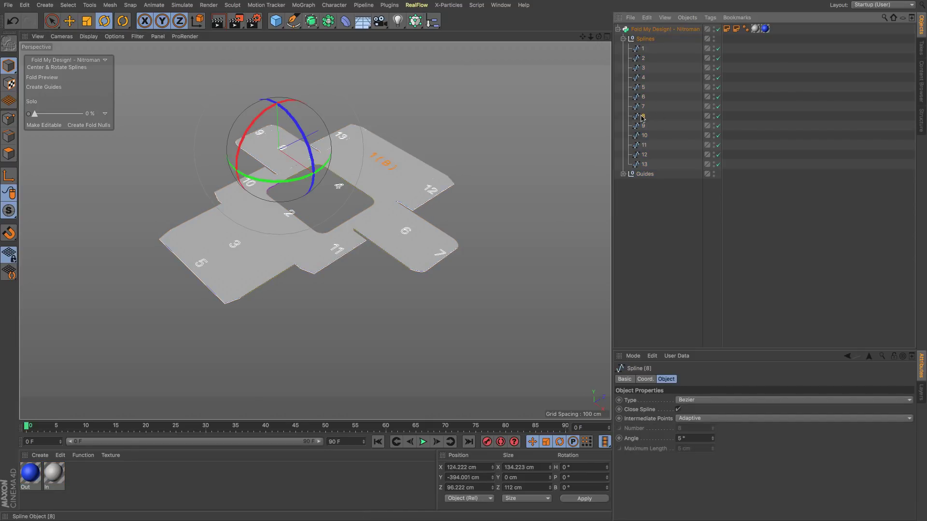
pyautogui.click(622, 174)
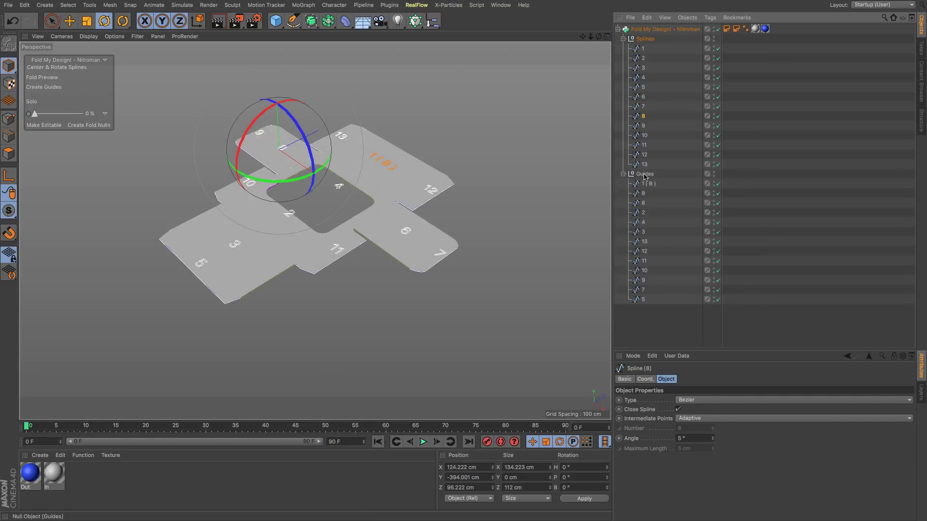
pyautogui.click(623, 39)
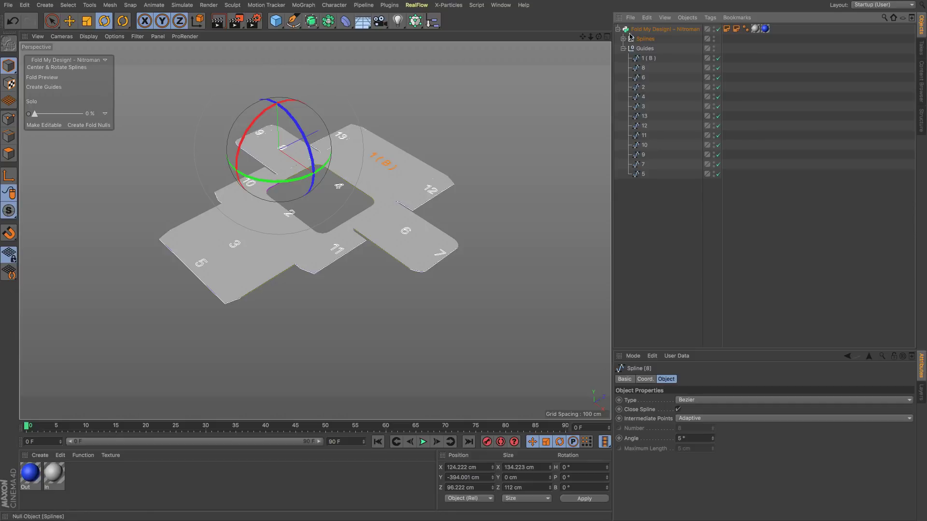
pyautogui.click(640, 68)
pyautogui.moveTo(688, 350); pyautogui.dragTo(686, 218)
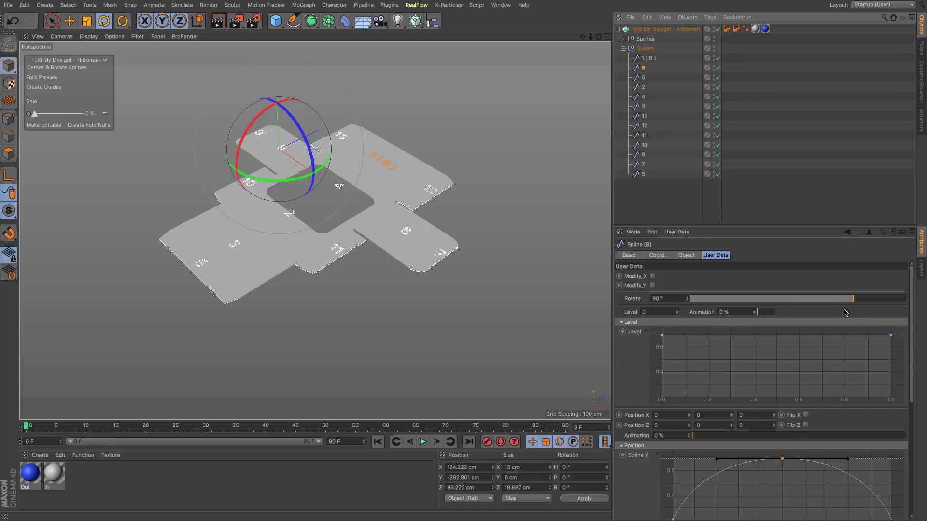
pyautogui.click(654, 298)
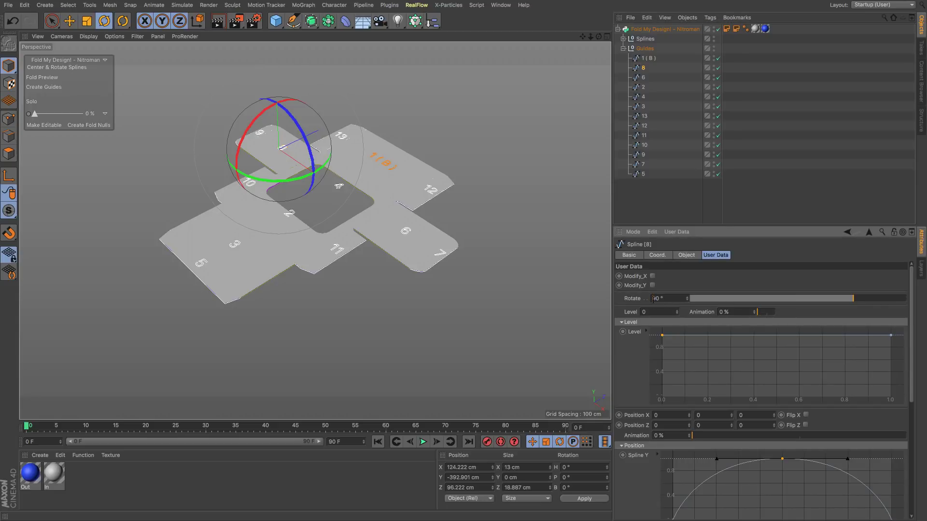
pyautogui.write('-90')
pyautogui.press('Return')
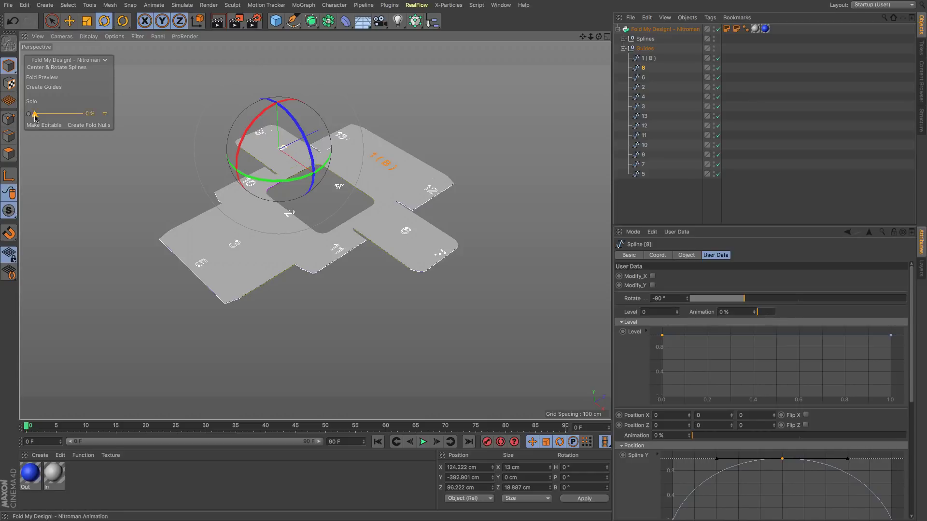
pyautogui.moveTo(35, 116)
pyautogui.mouseDown()
pyautogui.moveTo(71, 116)
pyautogui.moveTo(34, 114)
pyautogui.mouseUp()
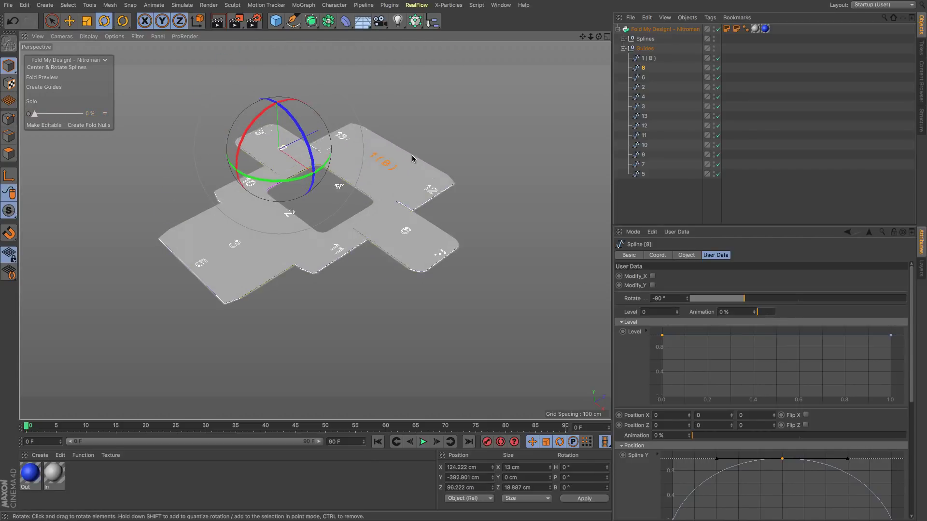
# Set fold guide 6's Rotate to -90° and preview the fold with both panels reversed.
pyautogui.click(643, 77)
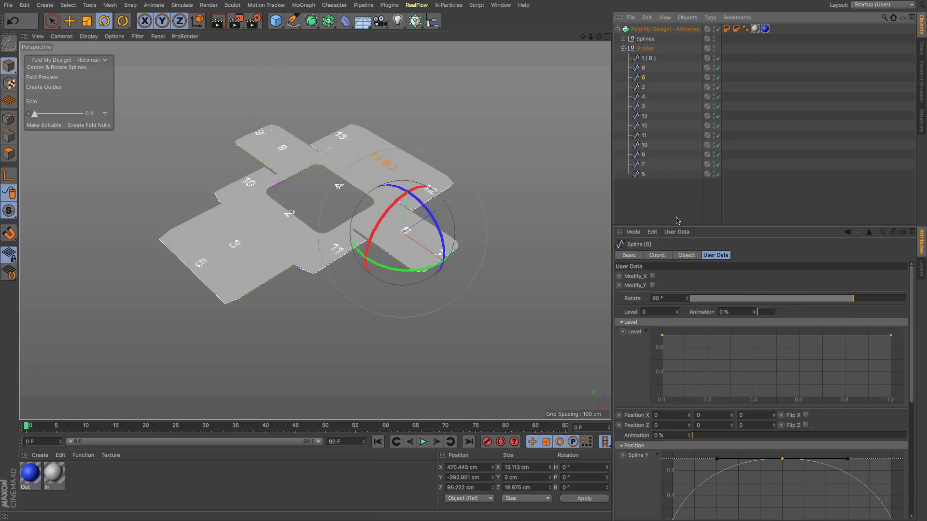
pyautogui.click(654, 298)
pyautogui.write('-')
pyautogui.press('Return')
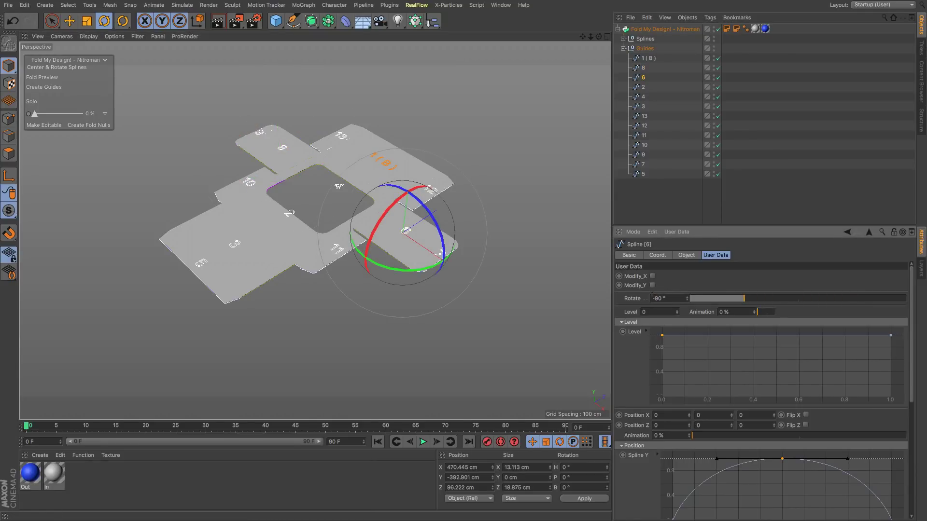
pyautogui.moveTo(34, 116)
pyautogui.mouseDown()
pyautogui.moveTo(76, 116)
pyautogui.moveTo(36, 114)
pyautogui.mouseUp()
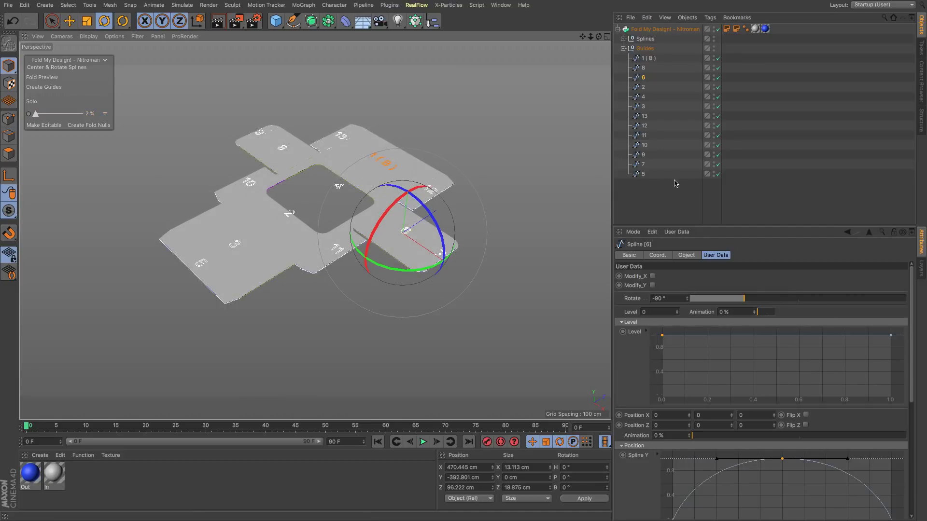
# Move fold guides 13 and 12 to the top of the order, then 9, 7 and 5 after them.
pyautogui.click(644, 118)
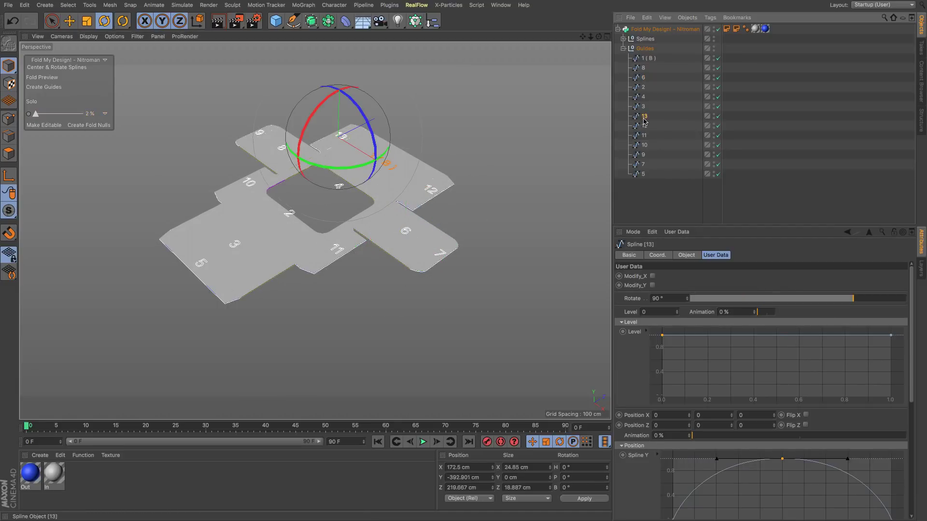
pyautogui.keyDown('shift'); pyautogui.click(643, 126); pyautogui.keyUp('shift')
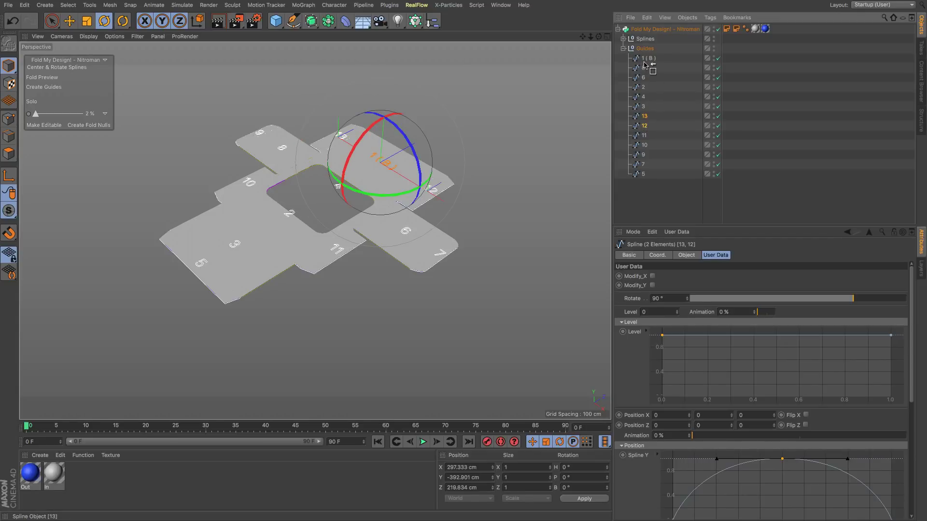
pyautogui.moveTo(644, 118); pyautogui.dragTo(646, 64)
pyautogui.click(643, 174)
pyautogui.keyDown('shift'); pyautogui.click(646, 156); pyautogui.keyUp('shift')
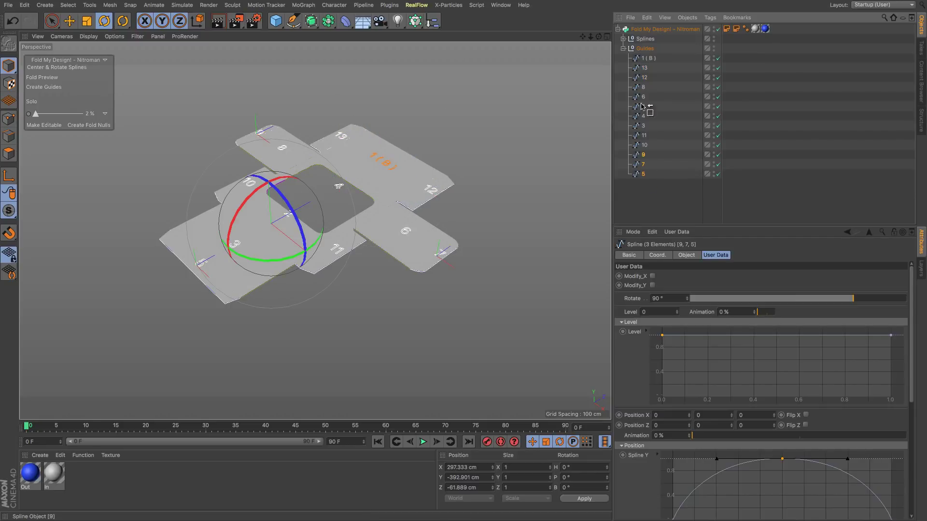
pyautogui.moveTo(646, 160); pyautogui.dragTo(646, 82)
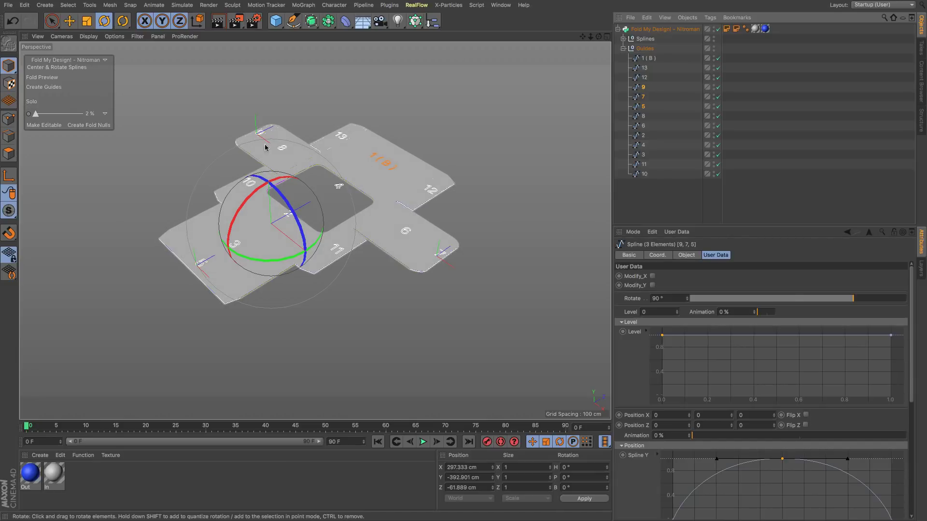
# Place guides 11 and 10 after 5, preview the fold with the slider and deselect all.
pyautogui.moveTo(656, 197); pyautogui.dragTo(637, 162)
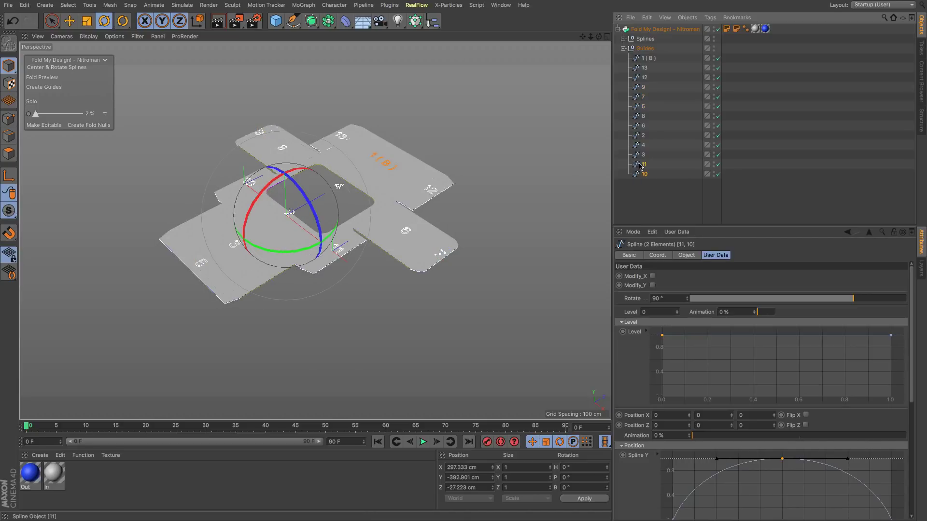
pyautogui.moveTo(643, 116); pyautogui.dragTo(641, 117)
pyautogui.moveTo(36, 116); pyautogui.dragTo(45, 117)
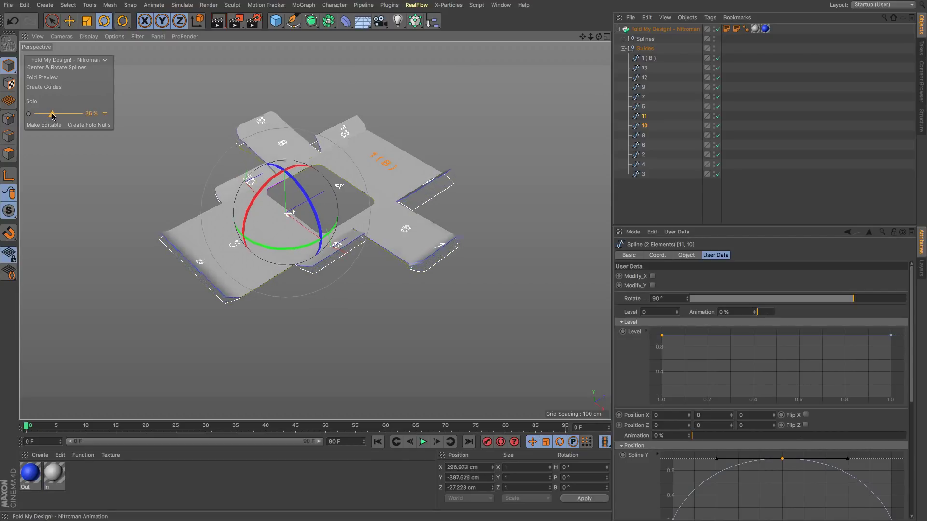
pyautogui.moveTo(45, 115)
pyautogui.mouseDown()
pyautogui.moveTo(83, 115)
pyautogui.moveTo(29, 121)
pyautogui.mouseUp()
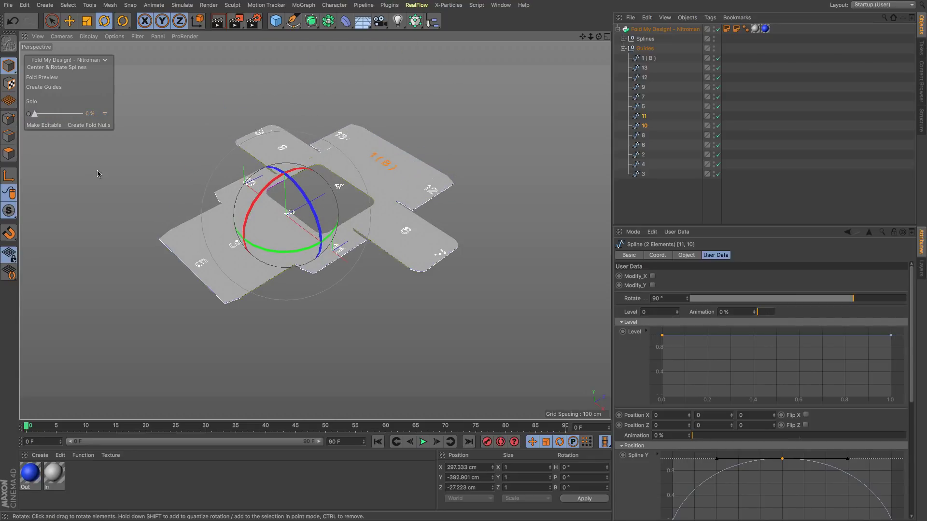
pyautogui.moveTo(598, 36); pyautogui.dragTo(510, 171)
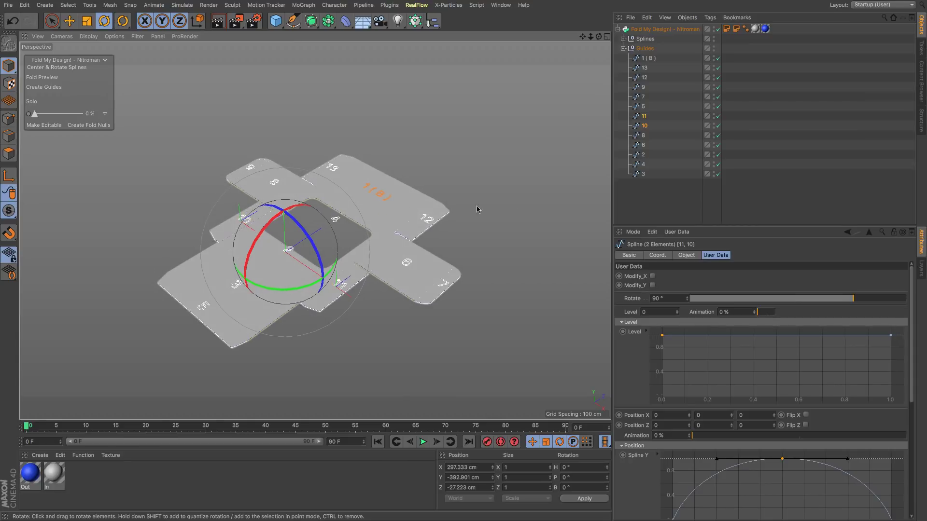
pyautogui.click(526, 208)
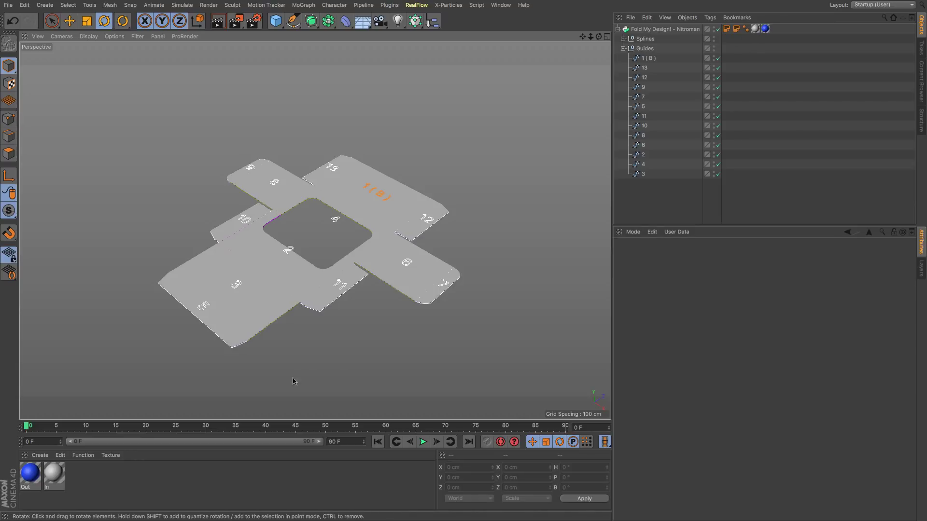
# Load 'Toy Box 3 Artwork 2-02.jpg' as the In material's colour texture, copied into the project.
pyautogui.click(35, 470)
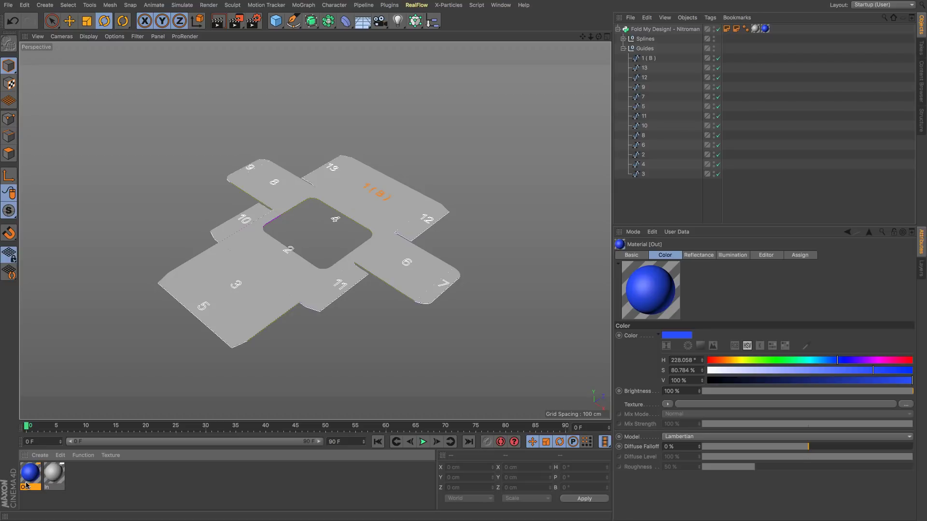
pyautogui.doubleClick(52, 476)
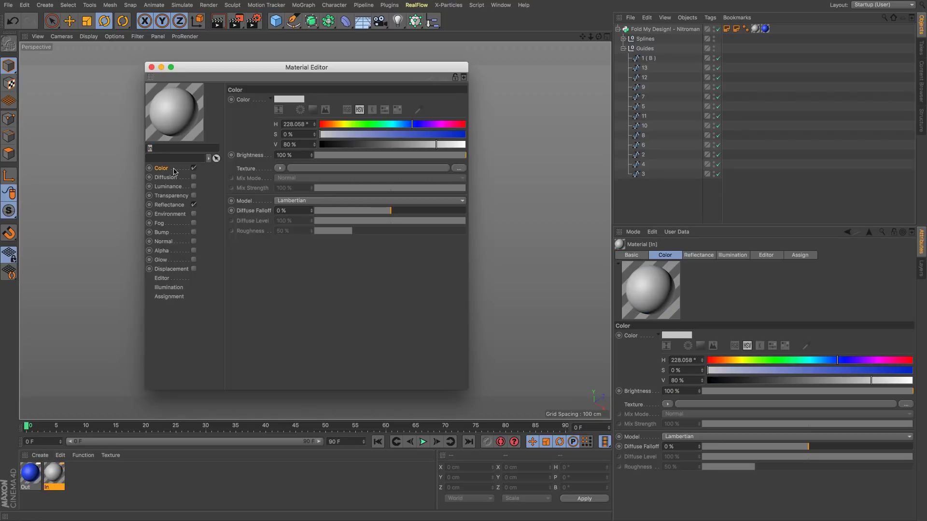
pyautogui.click(279, 169)
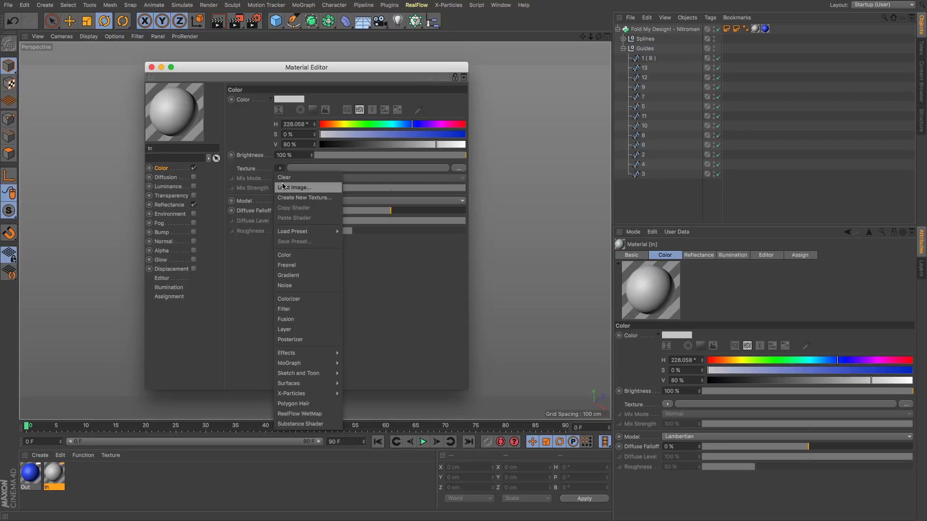
pyautogui.click(285, 187)
pyautogui.click(555, 69)
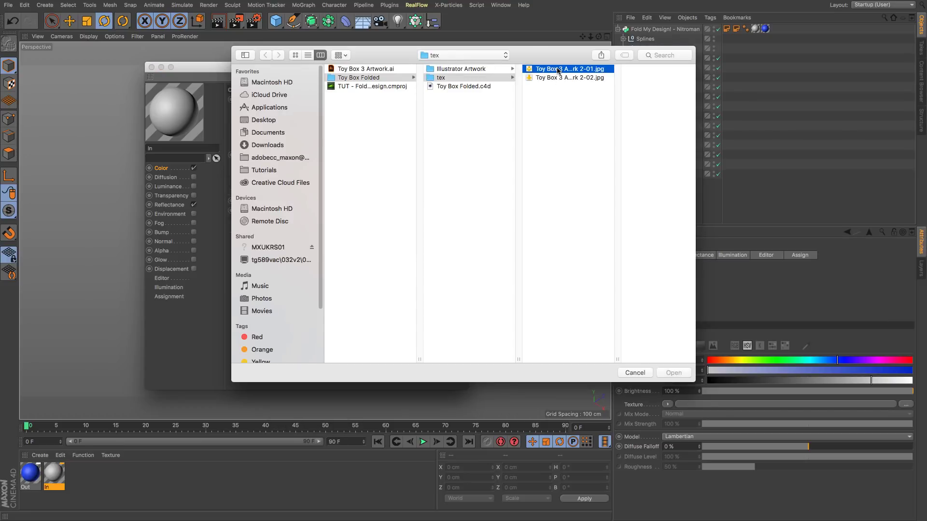
pyautogui.click(548, 78)
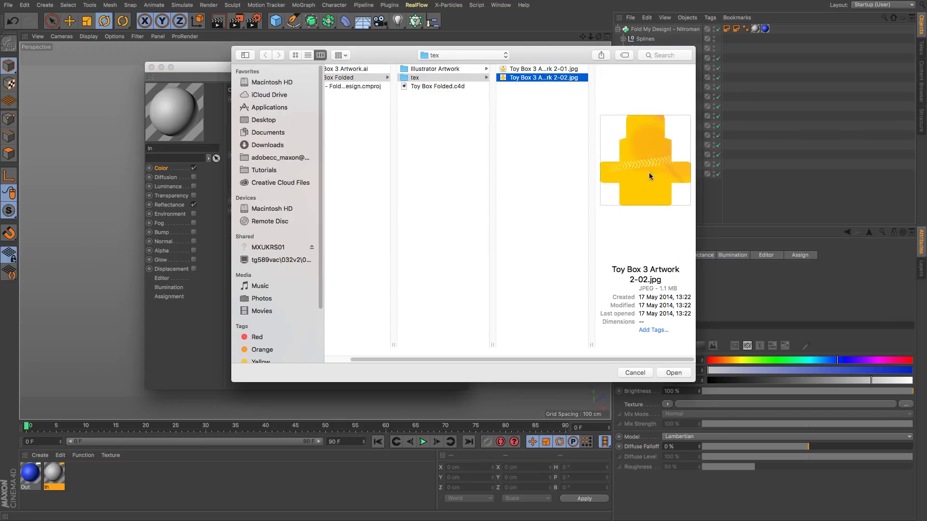
pyautogui.click(673, 373)
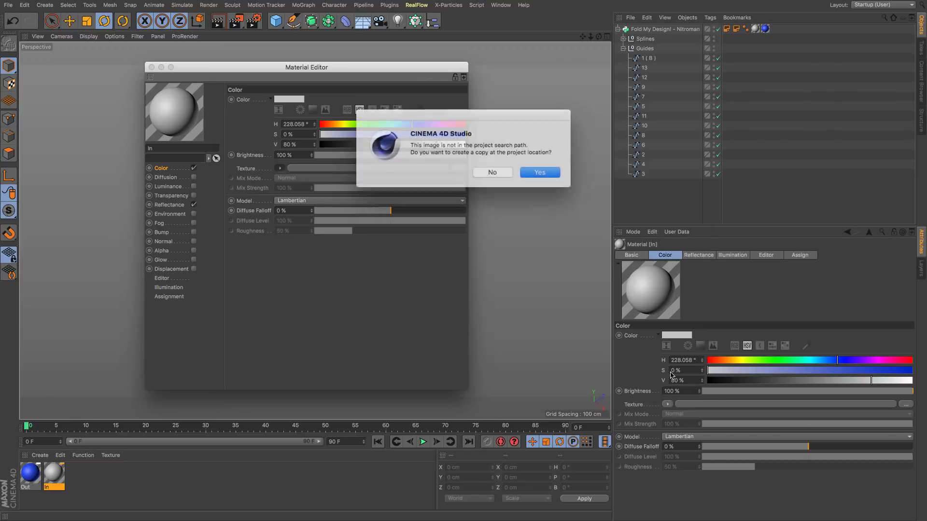
pyautogui.click(493, 171)
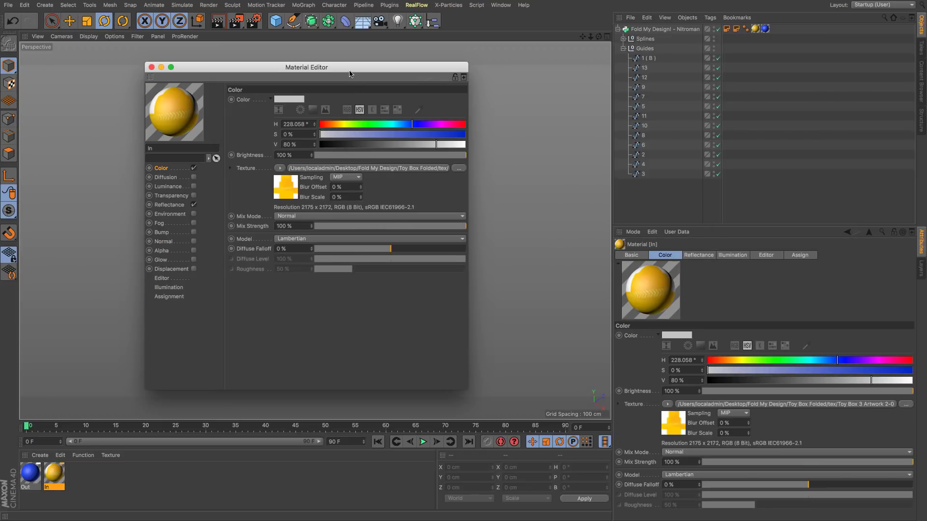
pyautogui.moveTo(347, 71); pyautogui.dragTo(773, 147)
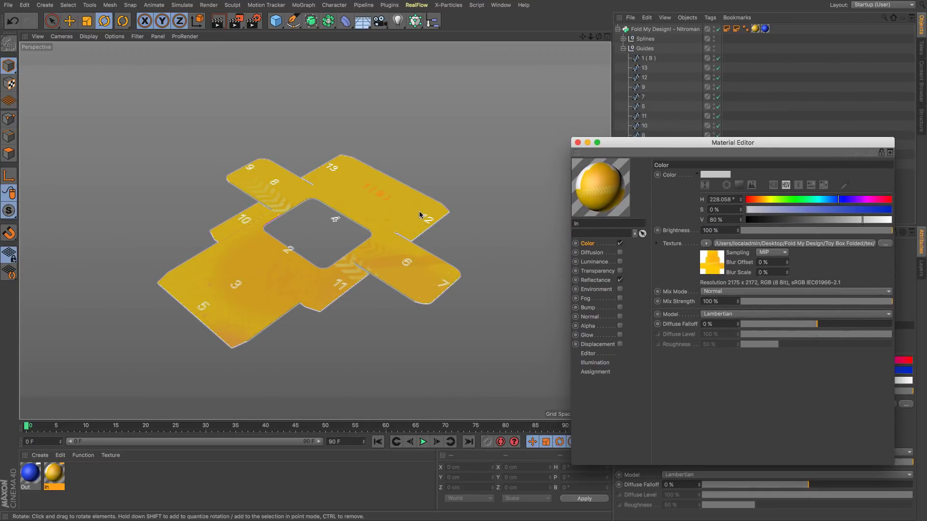
pyautogui.moveTo(665, 149); pyautogui.dragTo(448, 117)
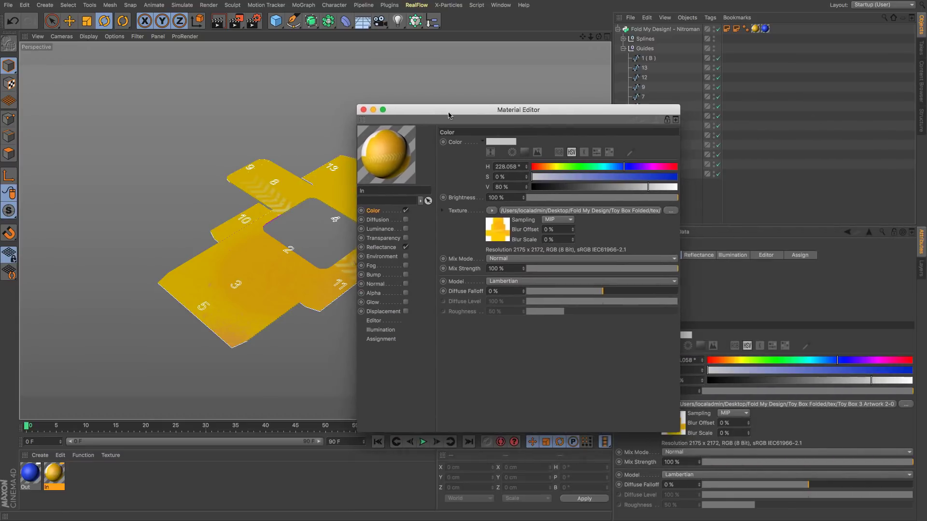
# Load the first artwork image as the Out material's colour and fold the net to 100%.
pyautogui.click(31, 473)
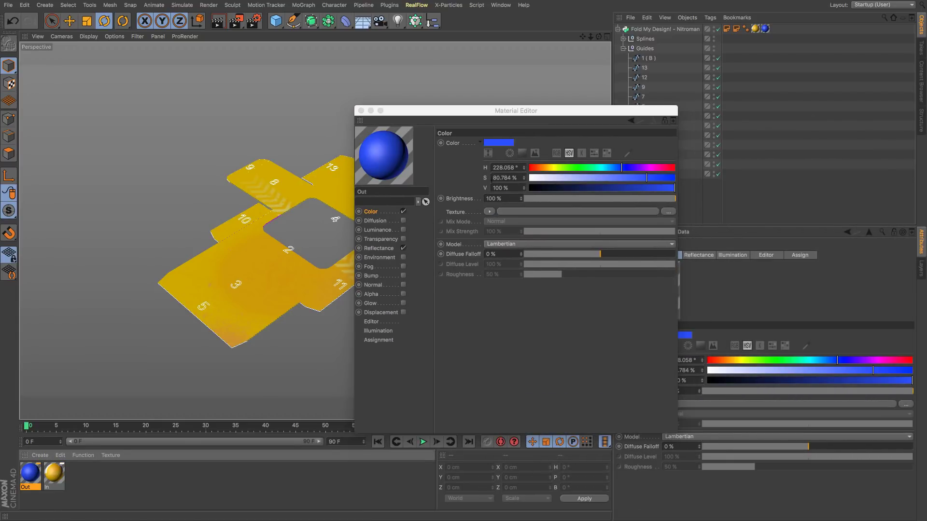
pyautogui.click(488, 211)
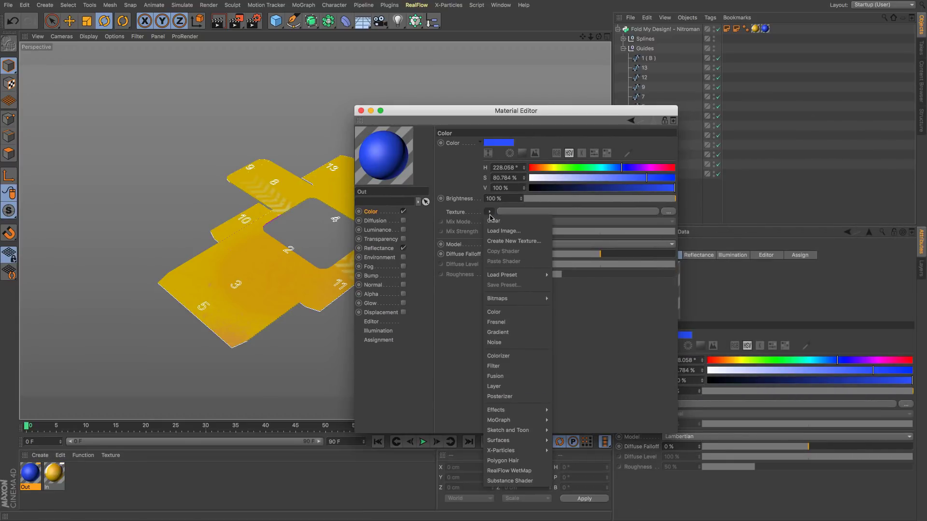
pyautogui.click(510, 230)
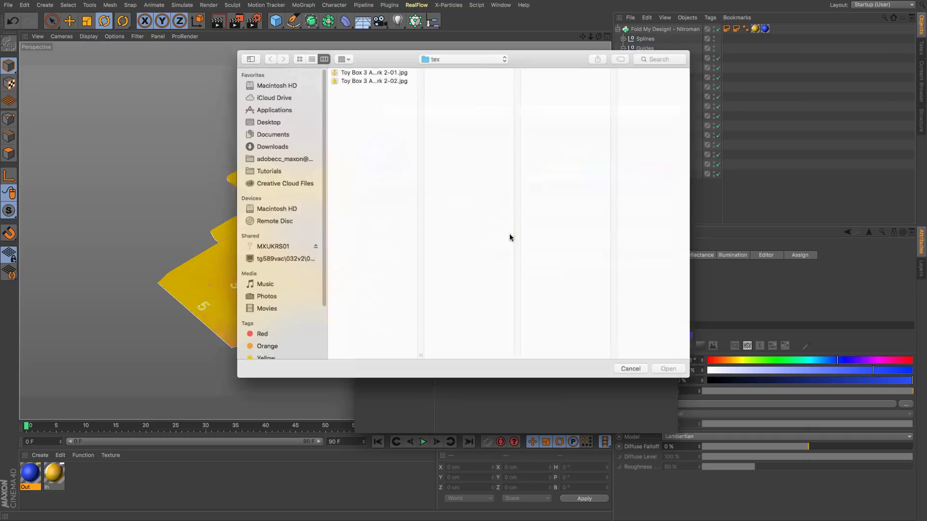
pyautogui.click(372, 68)
pyautogui.click(672, 372)
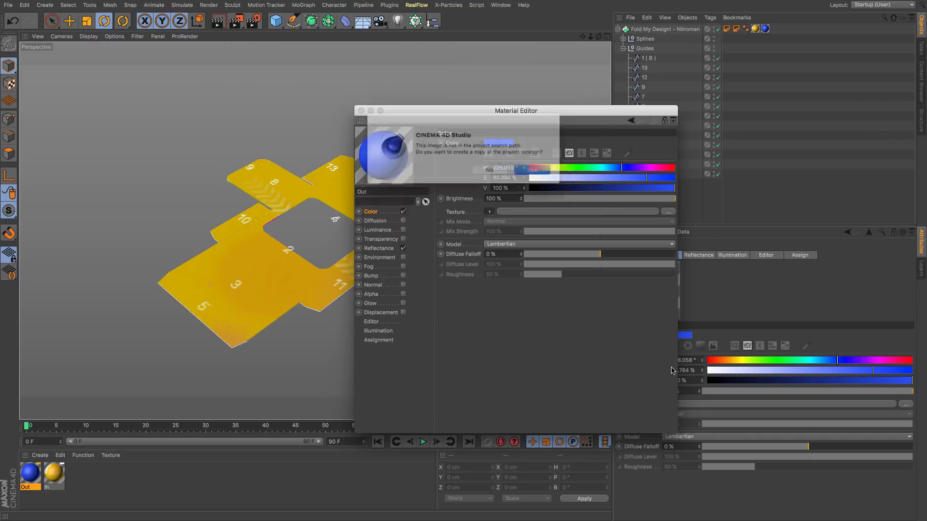
pyautogui.click(490, 173)
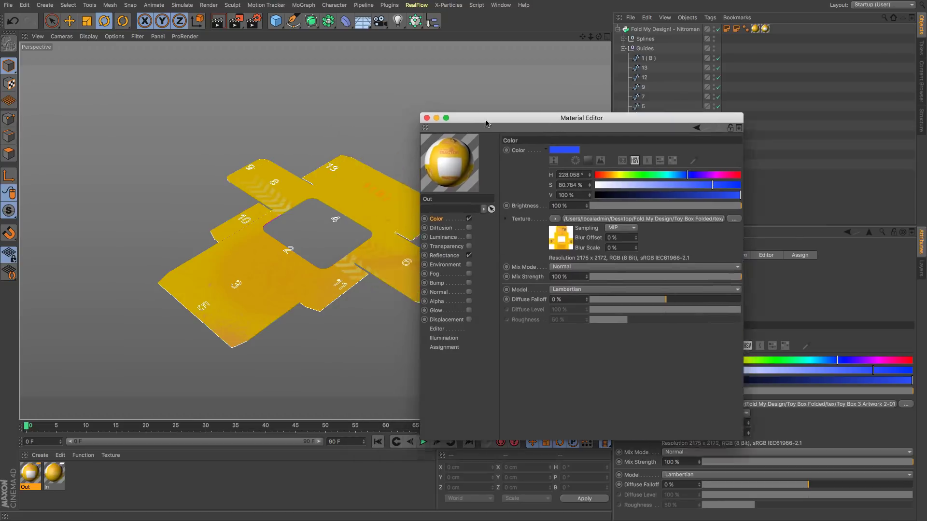
pyautogui.moveTo(410, 112); pyautogui.dragTo(630, 151)
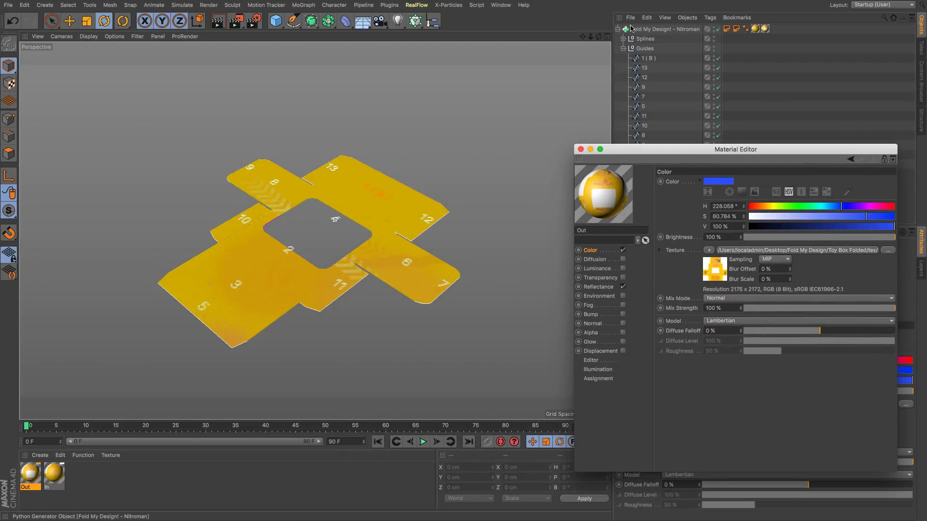
pyautogui.click(652, 29)
pyautogui.moveTo(39, 116); pyautogui.dragTo(83, 118)
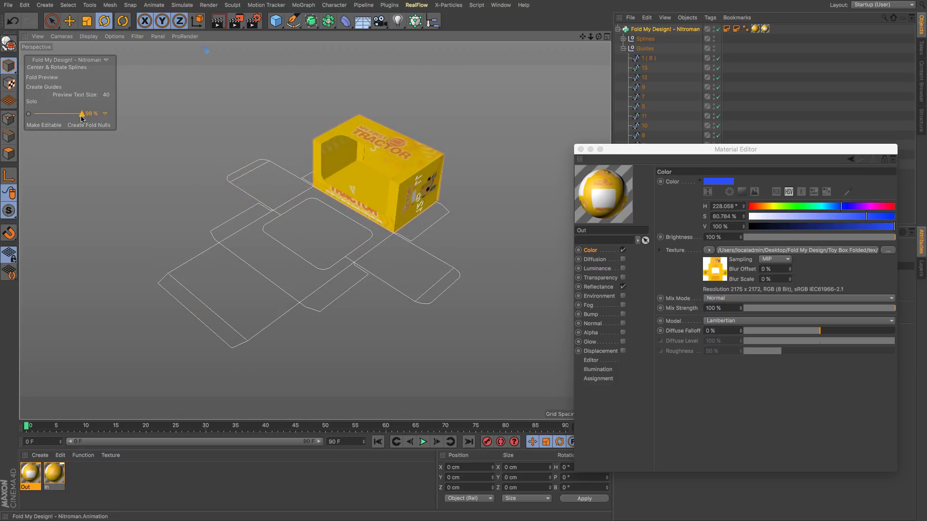
# Partly unfold the box and shift window outline points along Z and X near the box edge.
pyautogui.moveTo(82, 119); pyautogui.dragTo(62, 122)
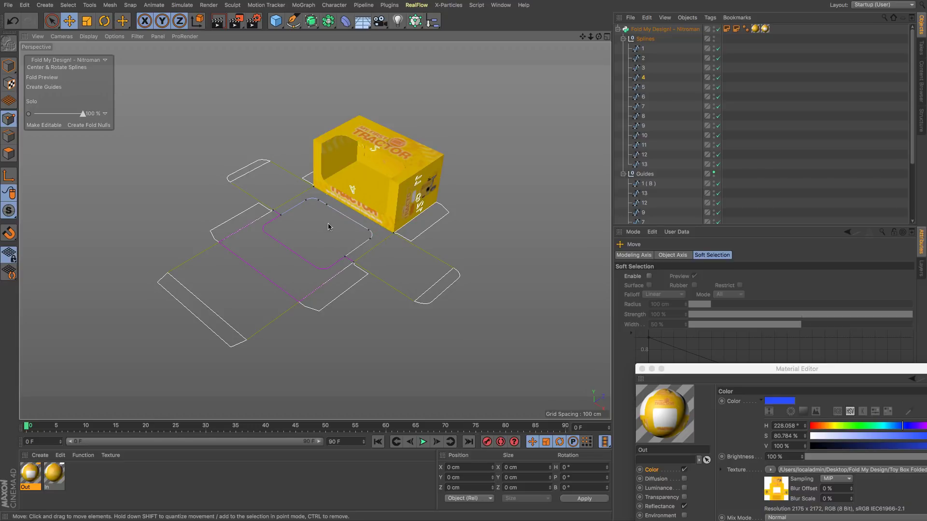
pyautogui.moveTo(379, 172); pyautogui.dragTo(378, 241)
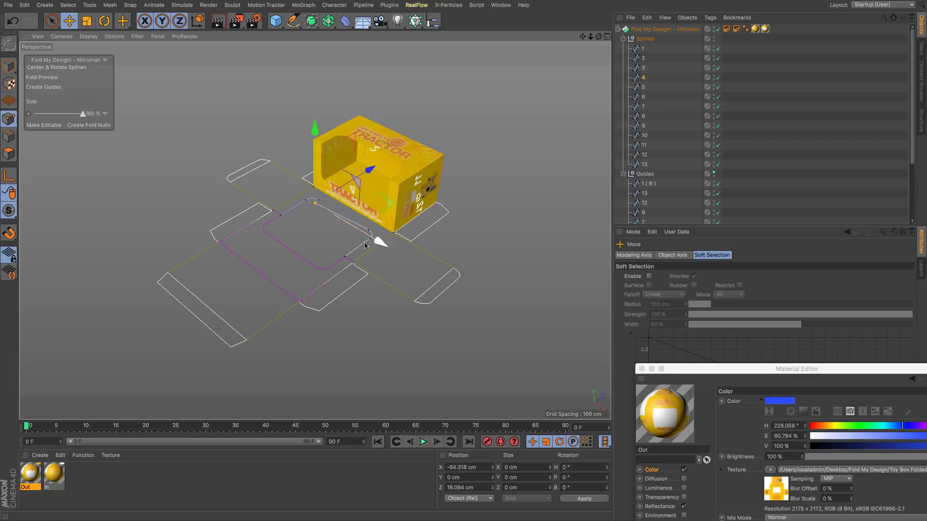
pyautogui.click(348, 232)
pyautogui.click(385, 208)
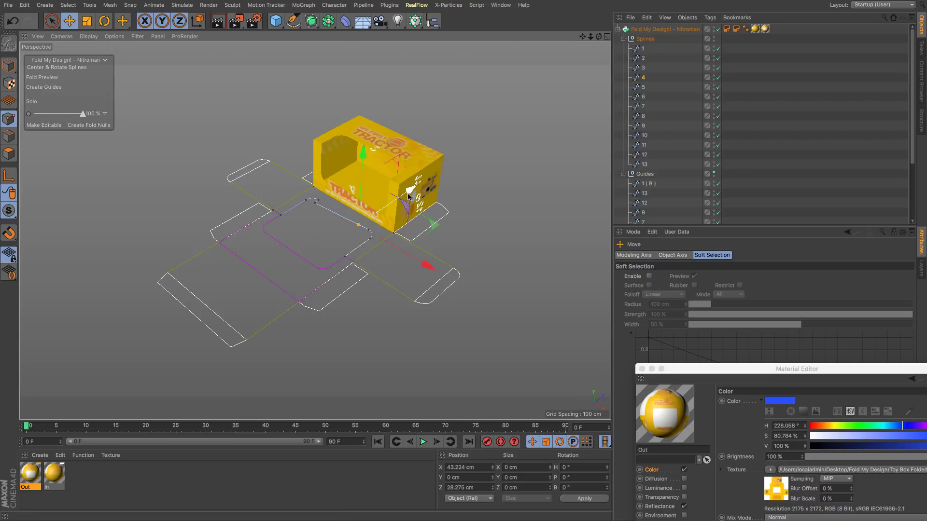
pyautogui.moveTo(408, 196); pyautogui.dragTo(403, 199)
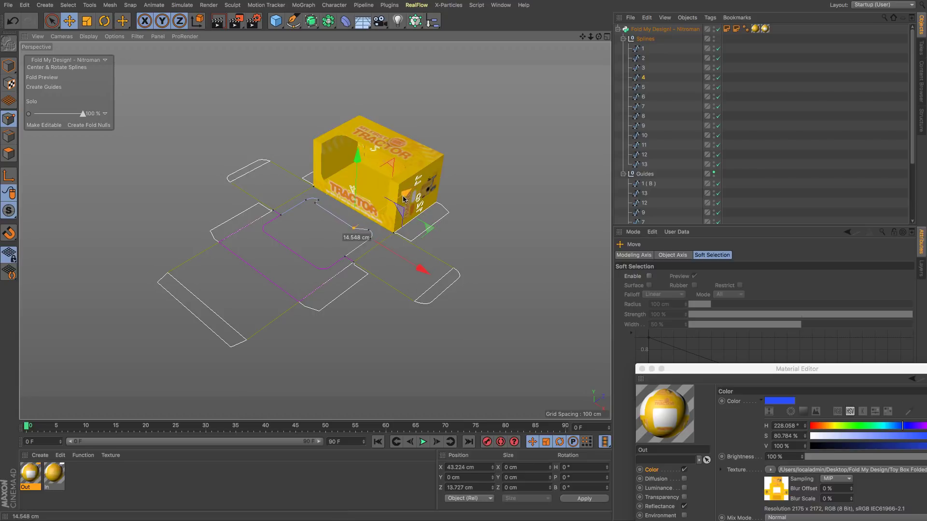
pyautogui.moveTo(425, 273); pyautogui.dragTo(430, 282)
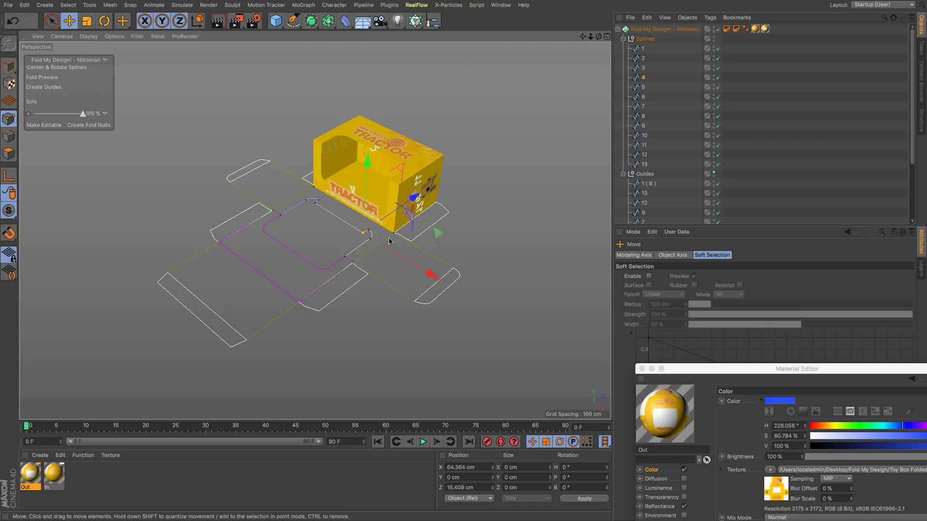
# Chamfer the selected window outline points interactively, then undo it.
pyautogui.rightClick(360, 246)
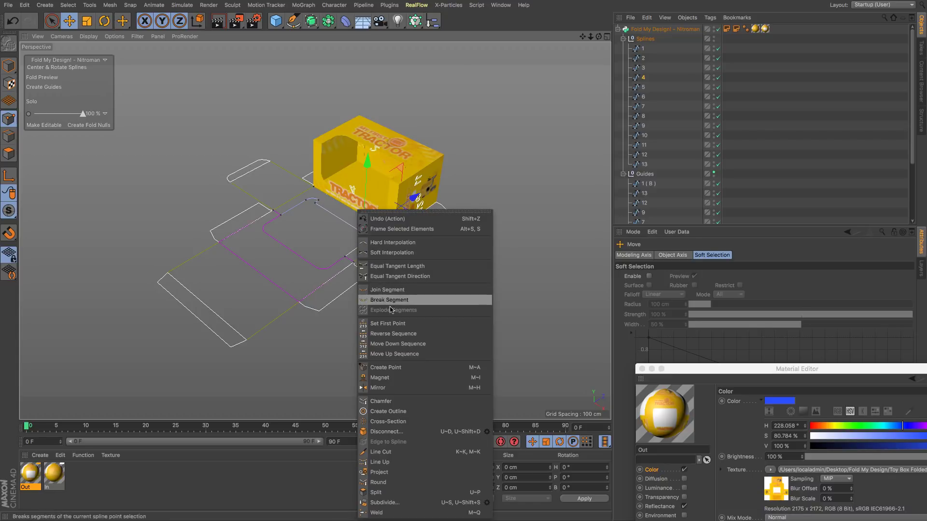
pyautogui.click(388, 403)
pyautogui.moveTo(356, 230); pyautogui.dragTo(319, 209)
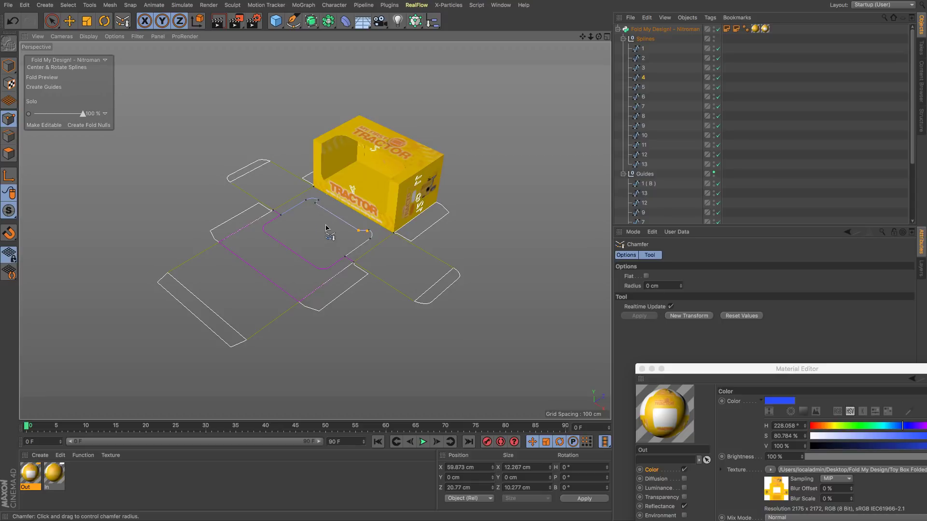
pyautogui.click(21, 27)
pyautogui.press('e')
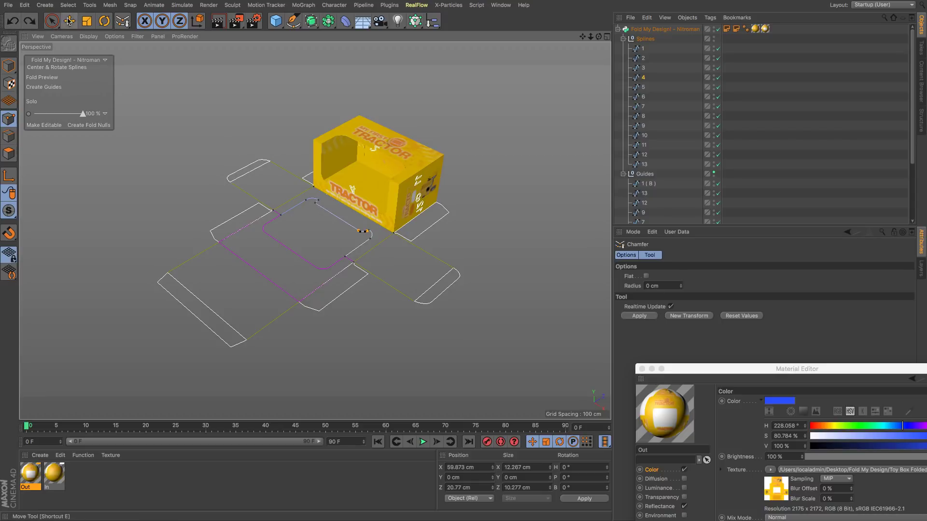
# From Top view, chamfer the single selected outline point and return to Perspective.
pyautogui.click(315, 204)
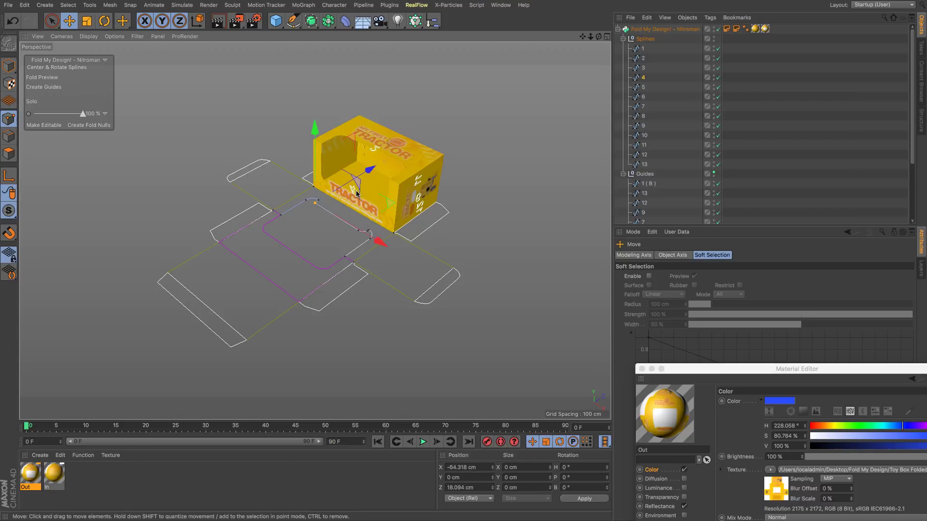
pyautogui.press('F2')
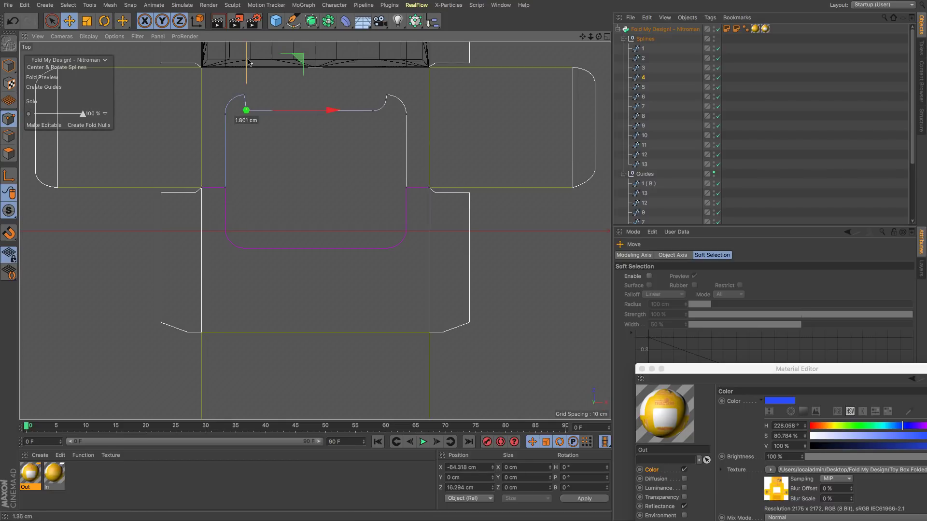
pyautogui.rightClick(305, 150)
pyautogui.click(326, 352)
pyautogui.press('F1')
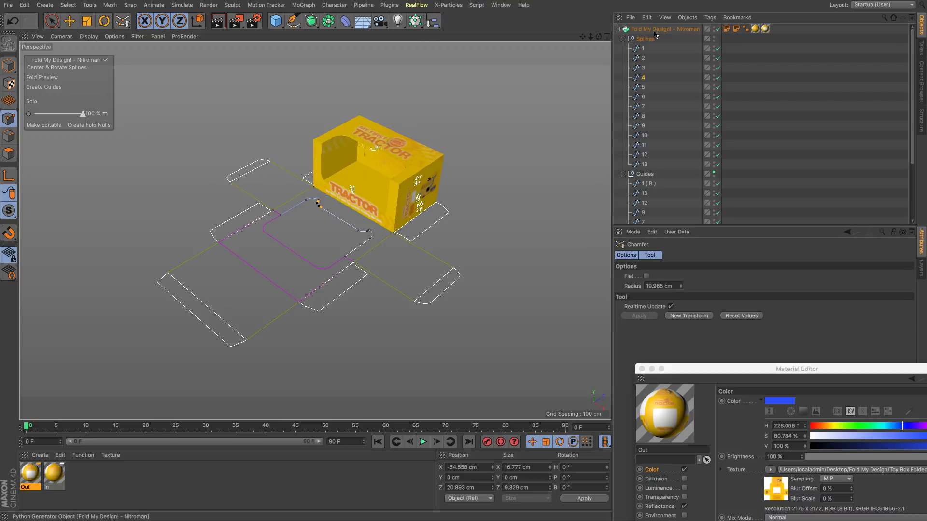
# Unfold the net to 0%, tuck away the Material Editor and show Fold My Design!'s Main Setting.
pyautogui.moveTo(82, 114)
pyautogui.mouseDown()
pyautogui.moveTo(67, 115)
pyautogui.moveTo(69, 137)
pyautogui.moveTo(31, 141)
pyautogui.mouseUp()
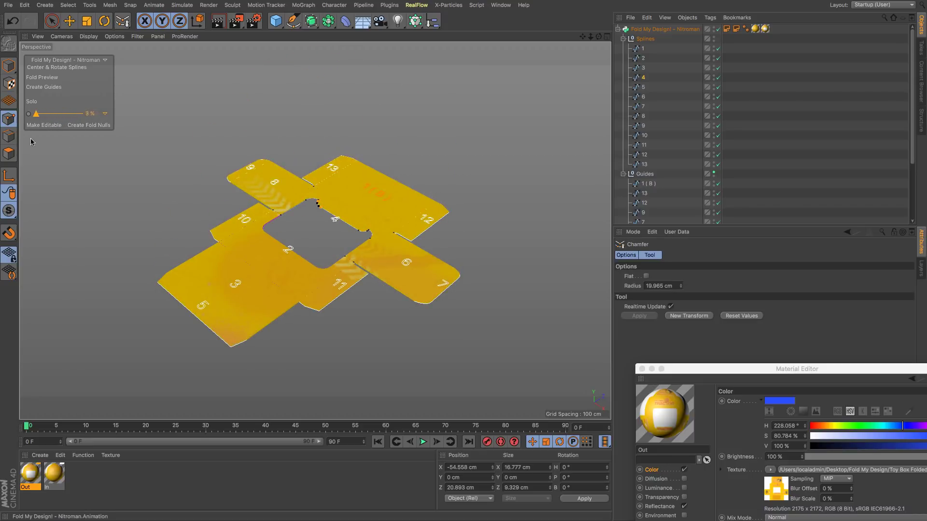
pyautogui.moveTo(31, 142)
pyautogui.mouseDown()
pyautogui.moveTo(38, 147)
pyautogui.moveTo(11, 147)
pyautogui.mouseUp()
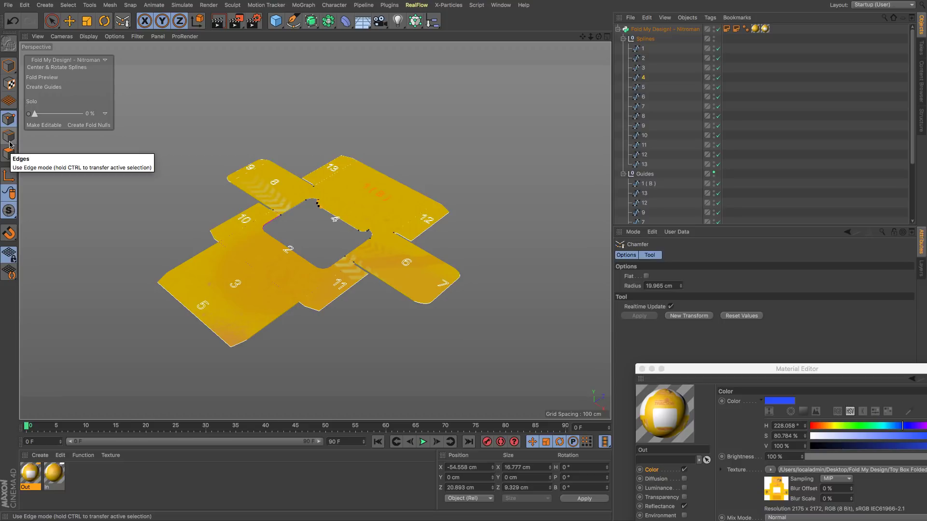
pyautogui.moveTo(721, 371); pyautogui.dragTo(454, 332)
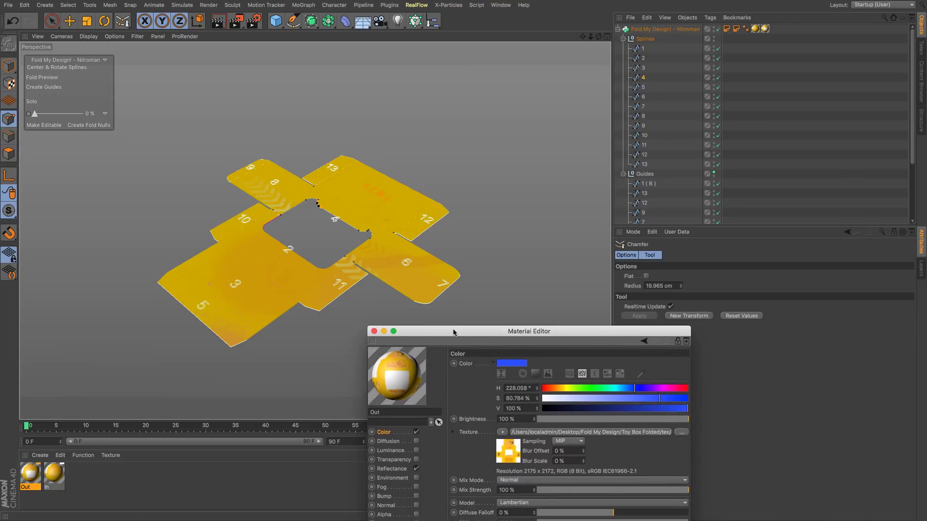
pyautogui.click(639, 29)
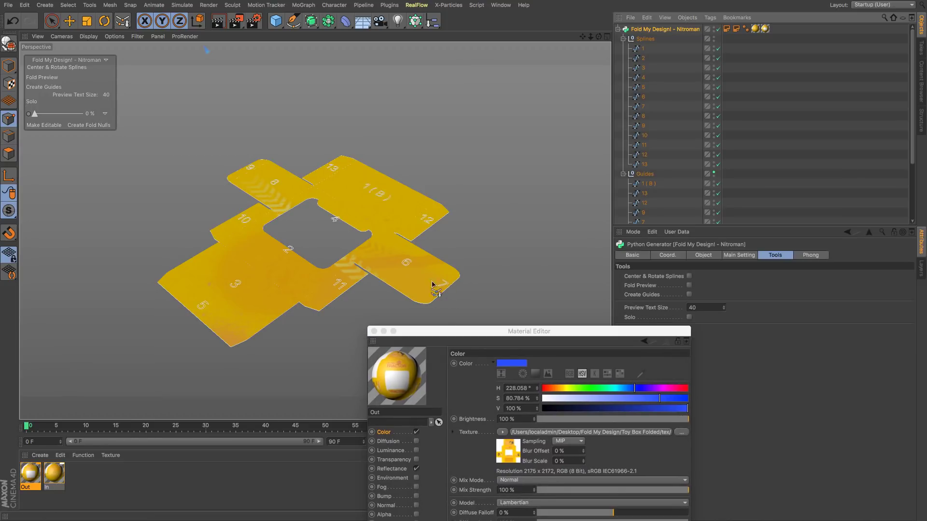
pyautogui.click(384, 331)
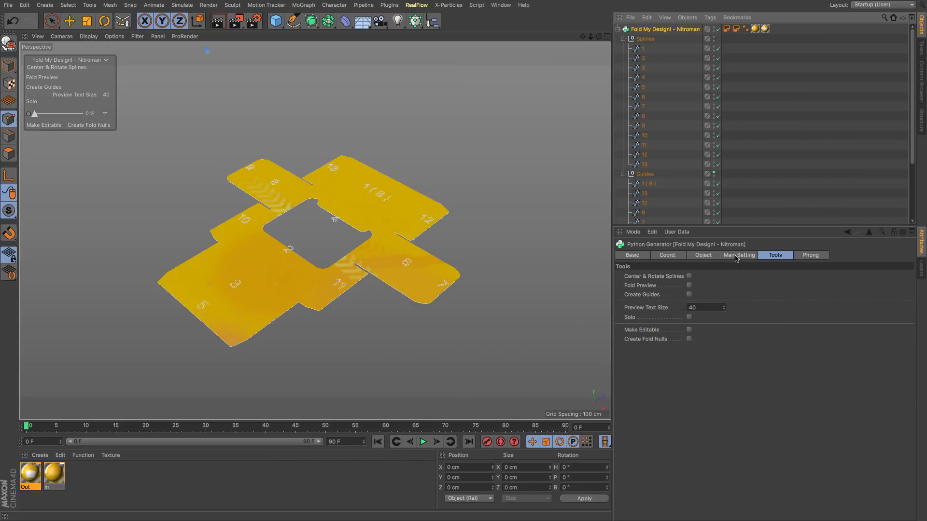
pyautogui.click(736, 258)
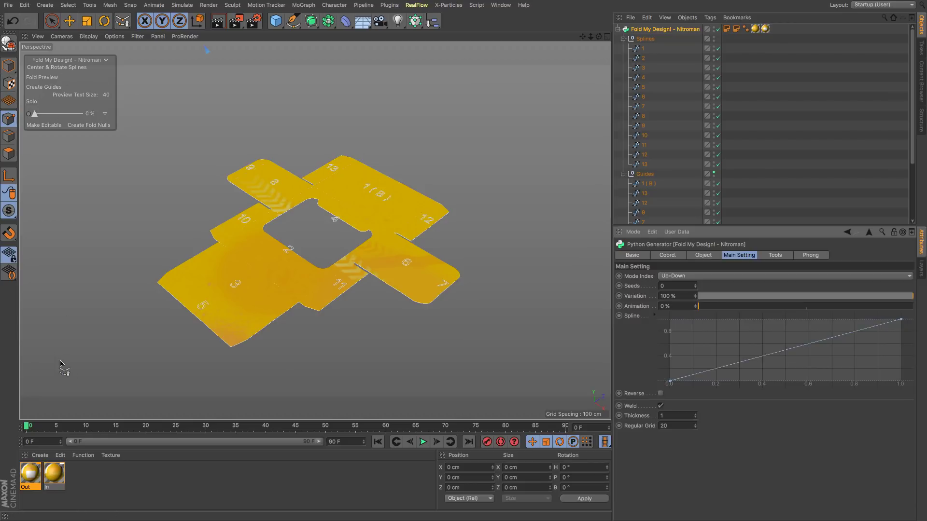
# Keyframe Animation at 100% on frame 90 after 0% at frame 0, then play the fold.
pyautogui.hotkey('ctrl', 'z')
pyautogui.moveTo(210, 428); pyautogui.dragTo(565, 429)
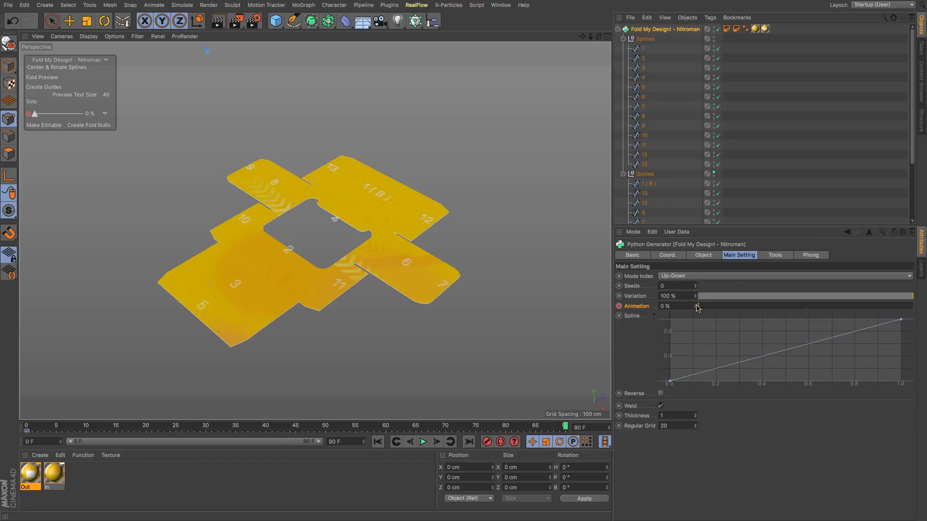
pyautogui.moveTo(697, 306); pyautogui.dragTo(768, 307)
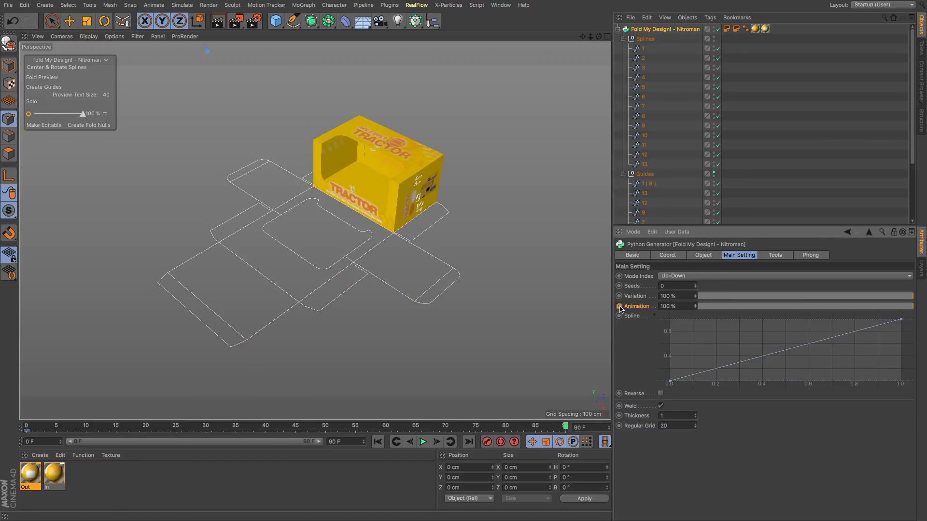
pyautogui.moveTo(569, 427); pyautogui.dragTo(26, 428)
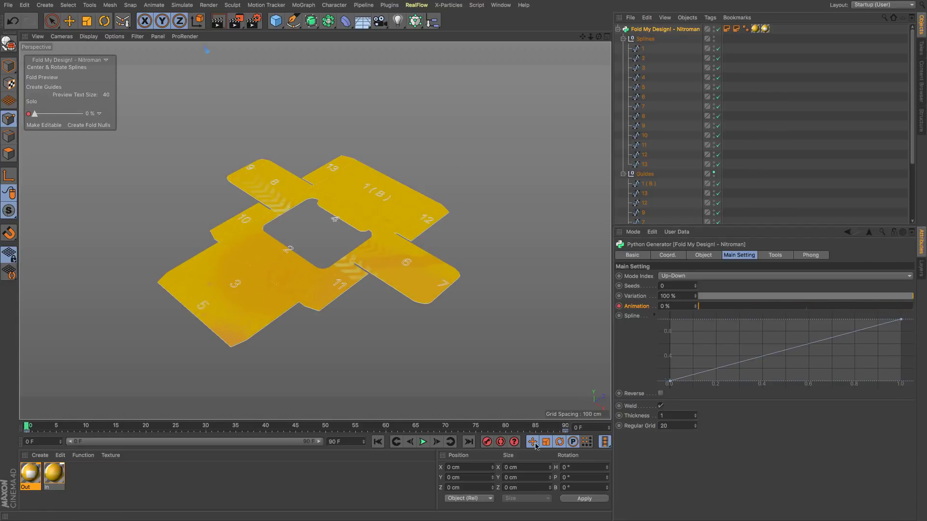
pyautogui.click(424, 442)
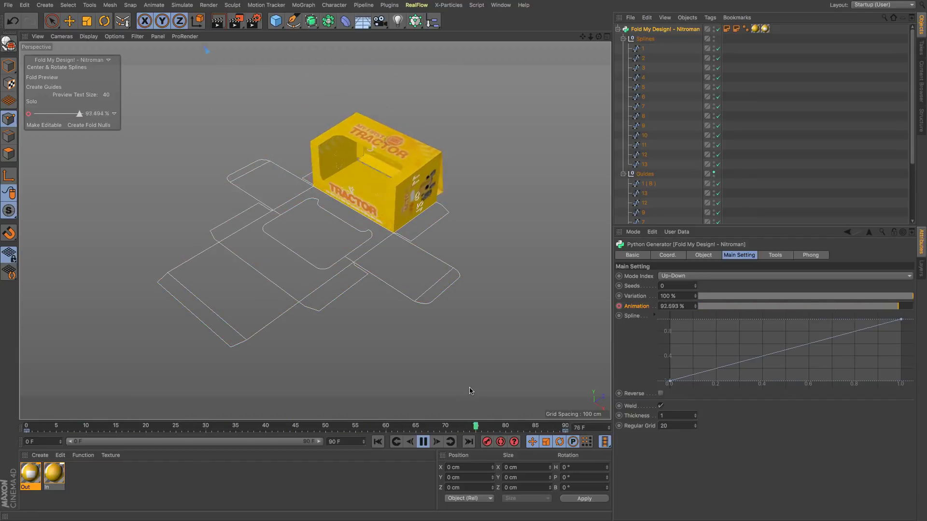
pyautogui.click(424, 442)
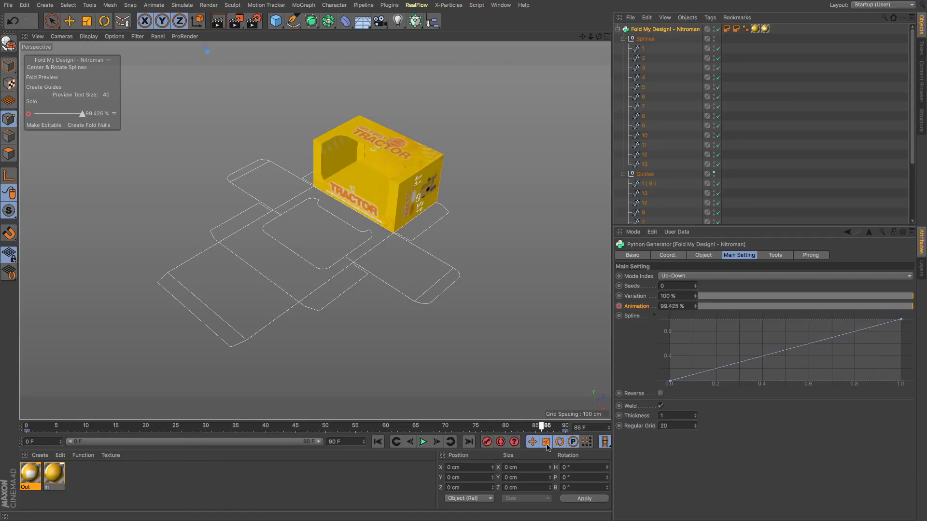
pyautogui.moveTo(136, 430); pyautogui.dragTo(549, 428)
pyautogui.keyDown('alt'); pyautogui.moveTo(355, 234); pyautogui.dragTo(347, 229); pyautogui.keyUp('alt')
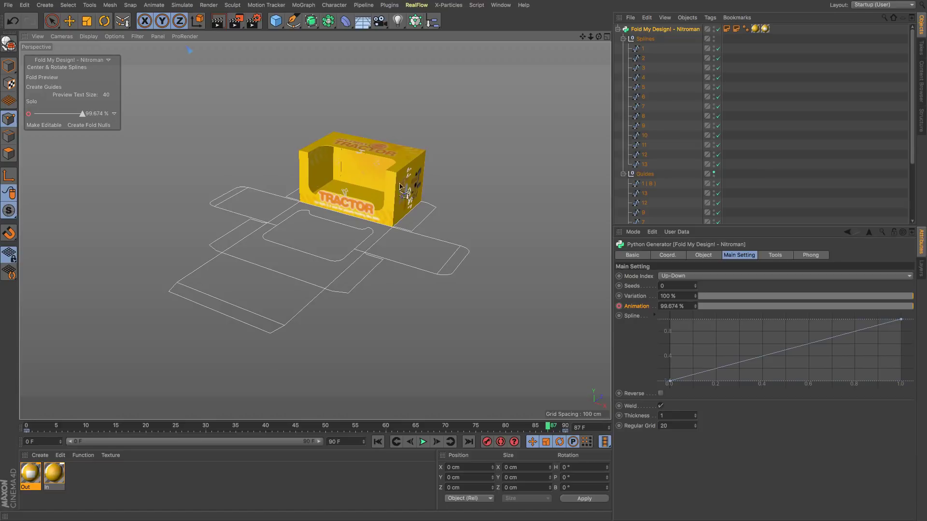
pyautogui.scroll(5, 401, 187)
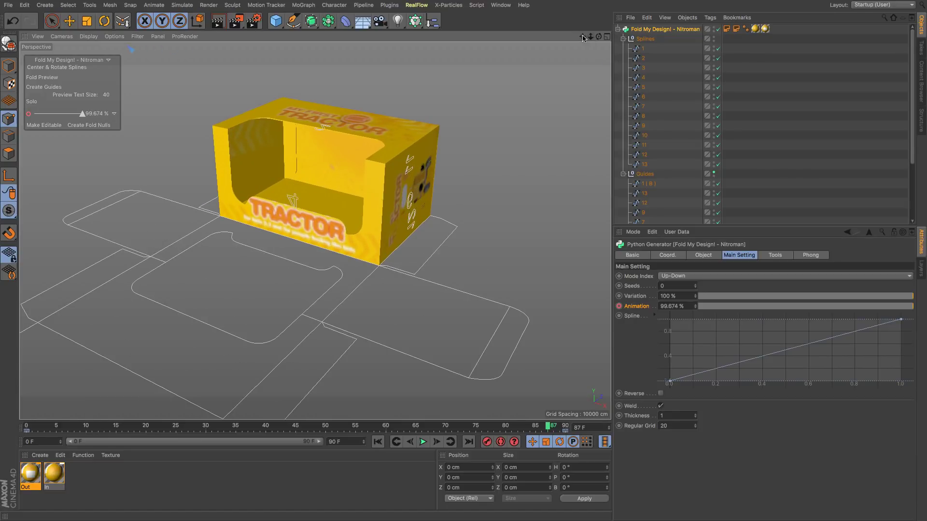
pyautogui.moveTo(582, 37); pyautogui.dragTo(523, 88)
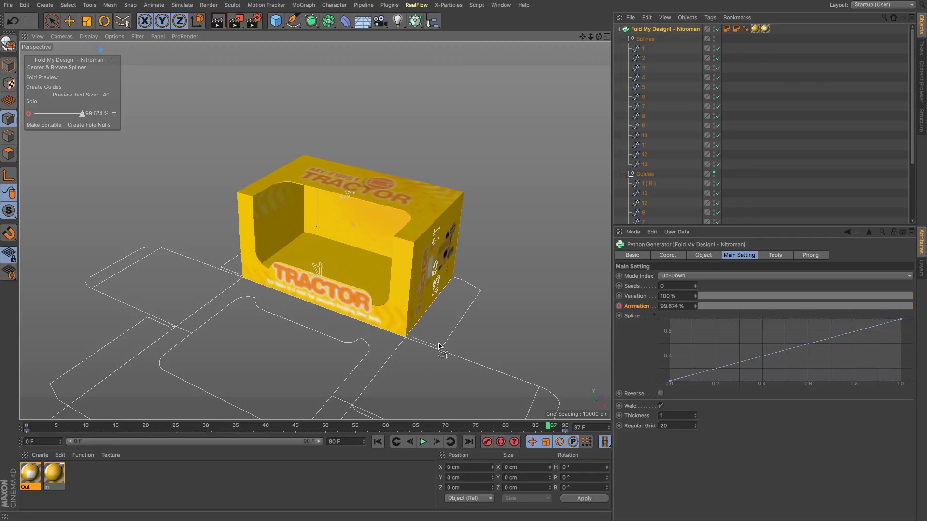
pyautogui.moveTo(550, 427)
pyautogui.mouseDown()
pyautogui.moveTo(232, 412)
pyautogui.moveTo(153, 435)
pyautogui.moveTo(537, 457)
pyautogui.mouseUp()
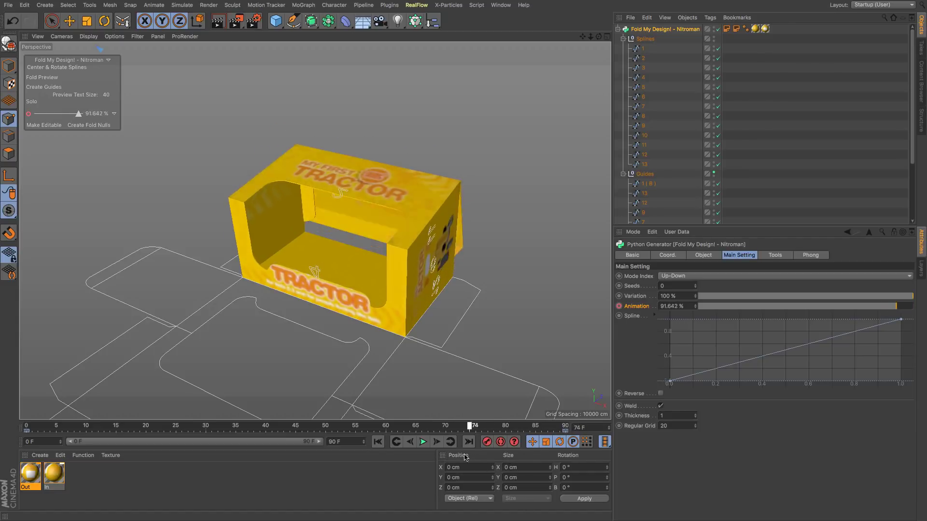
pyautogui.moveTo(538, 457); pyautogui.dragTo(299, 452)
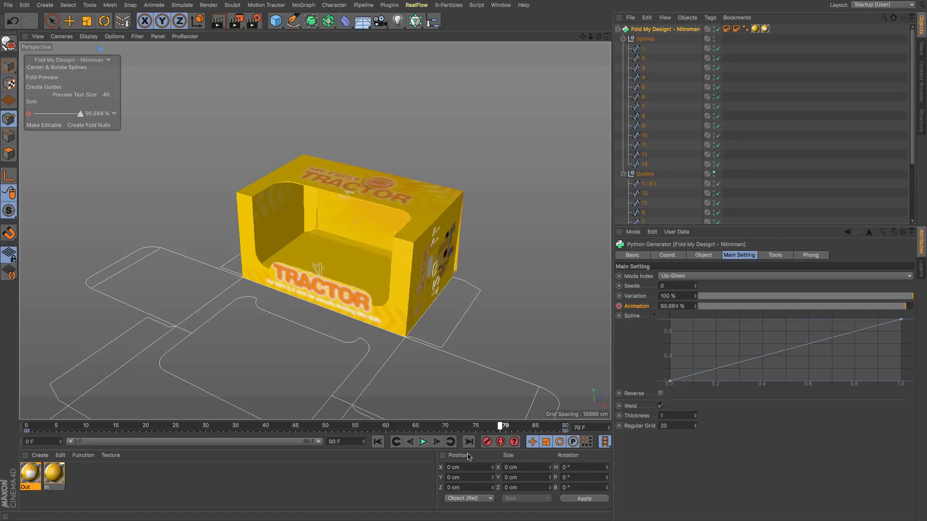
pyautogui.moveTo(298, 452); pyautogui.dragTo(525, 478)
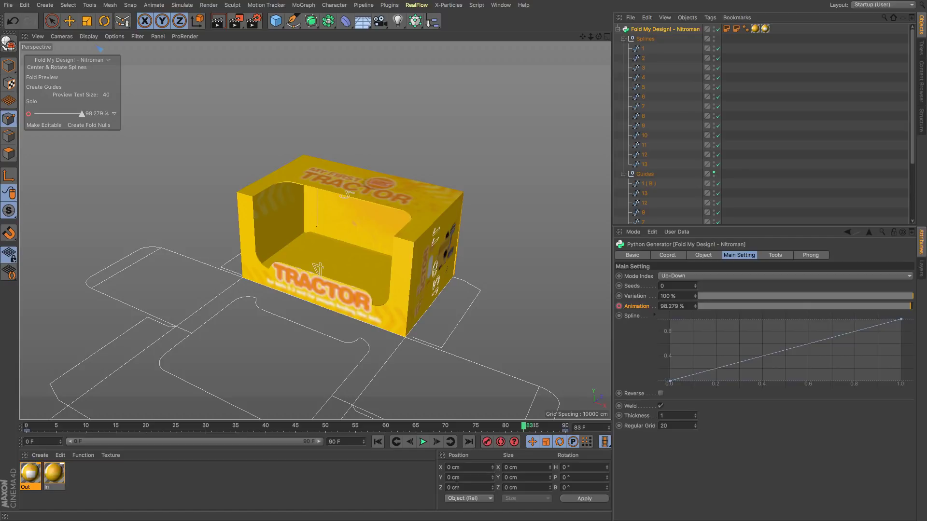
pyautogui.moveTo(585, 40); pyautogui.dragTo(560, 136)
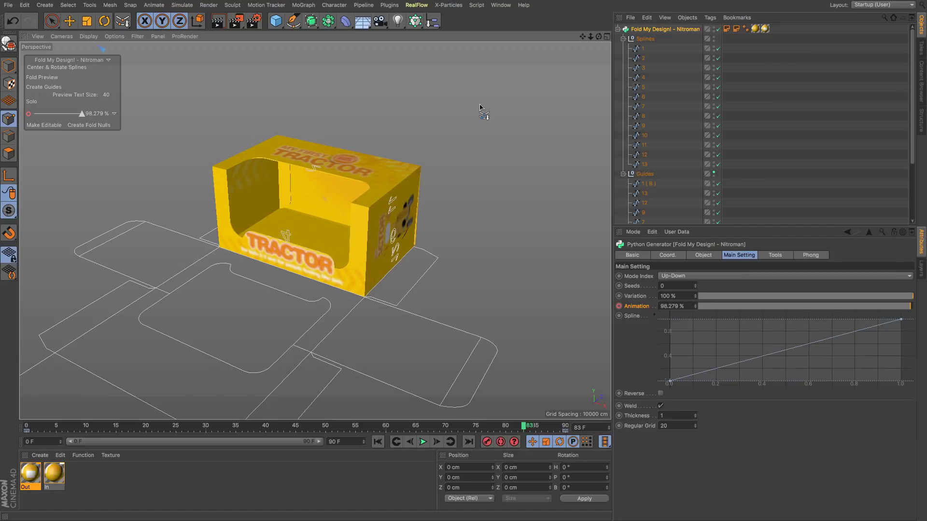
# Try Reverse on and off, drag Thickness up and preview the thick panels folding from frame 0.
pyautogui.click(661, 394)
pyautogui.click(395, 441)
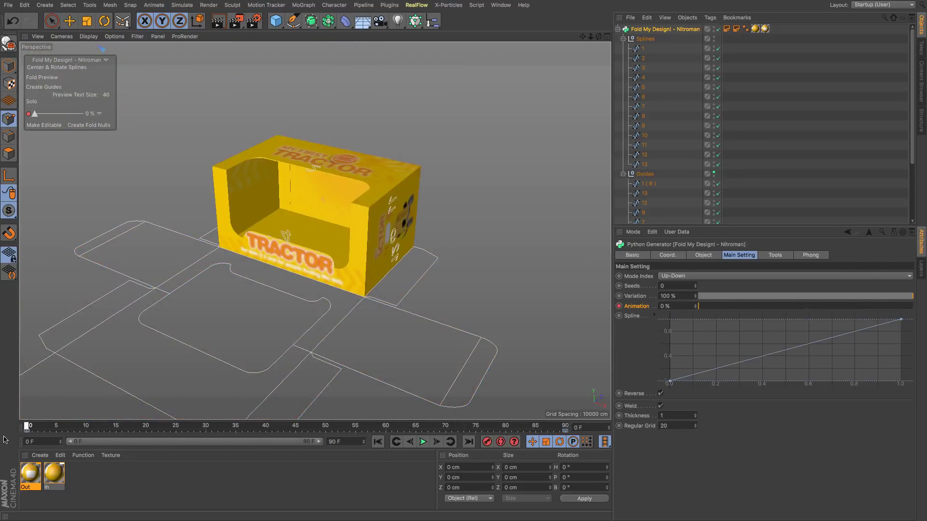
pyautogui.click(661, 393)
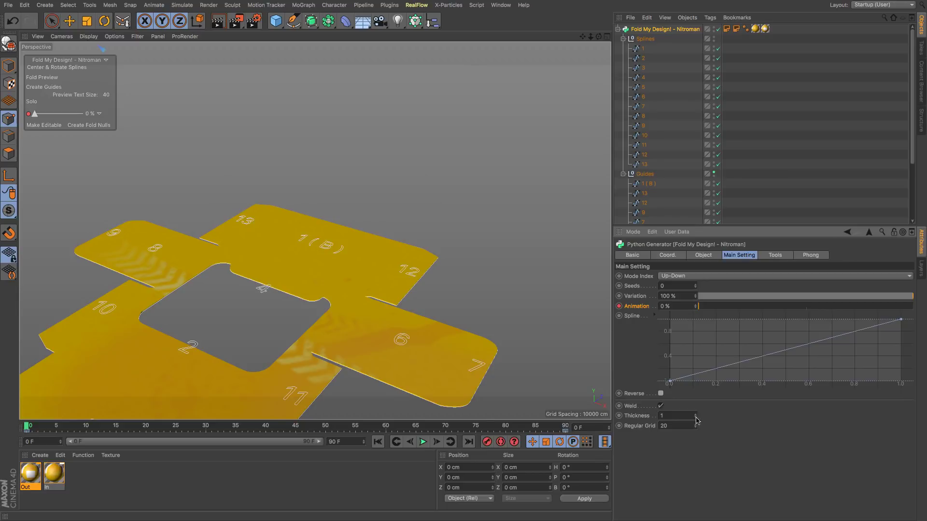
pyautogui.moveTo(695, 418); pyautogui.dragTo(695, 376)
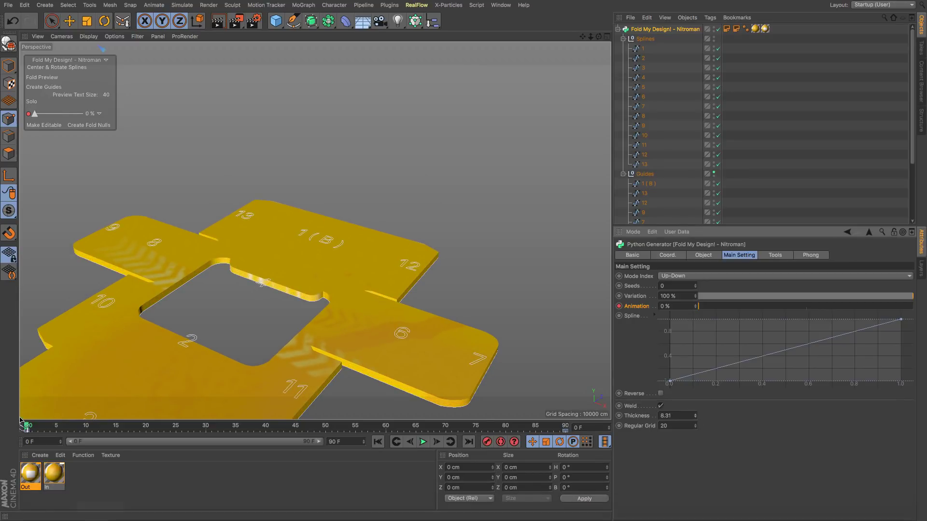
pyautogui.moveTo(28, 426); pyautogui.dragTo(434, 453)
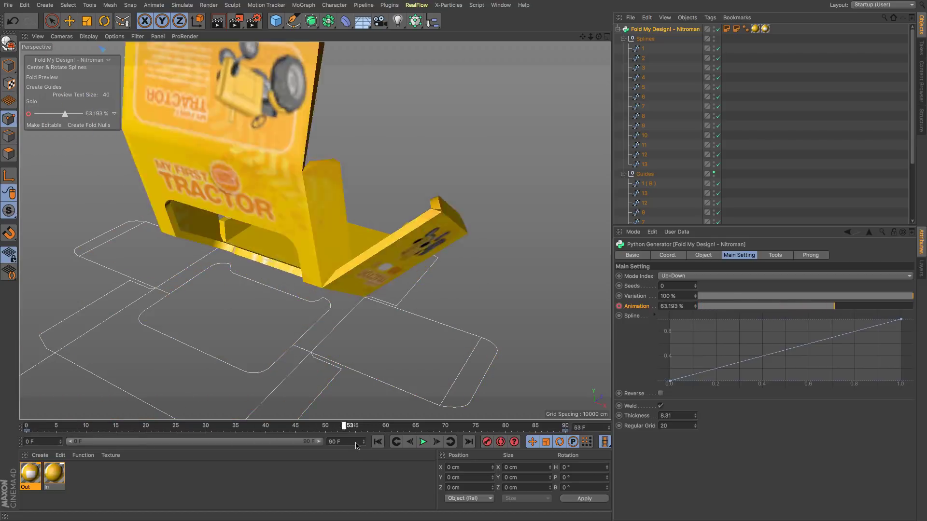
pyautogui.hotkey('shift', 'f')
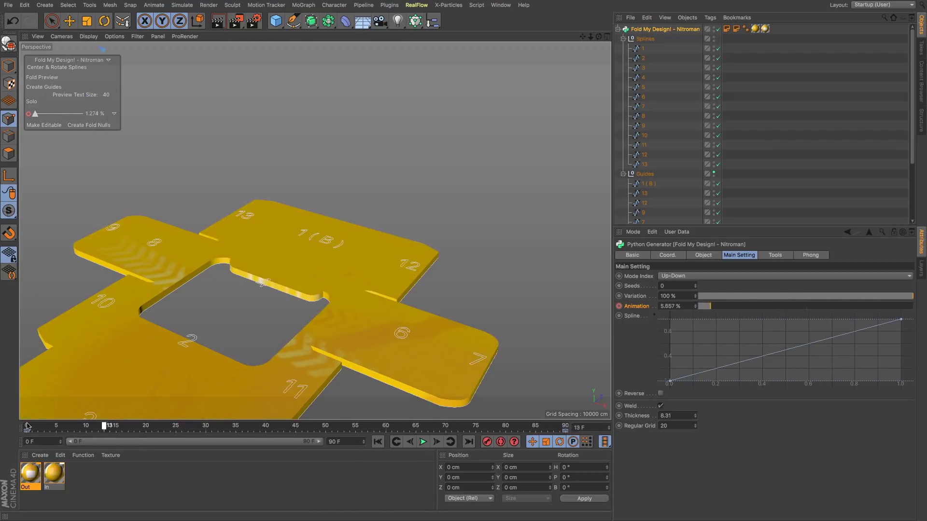
# Set the panel Thickness to 0.5 and preview the thin panels folding.
pyautogui.click(665, 415)
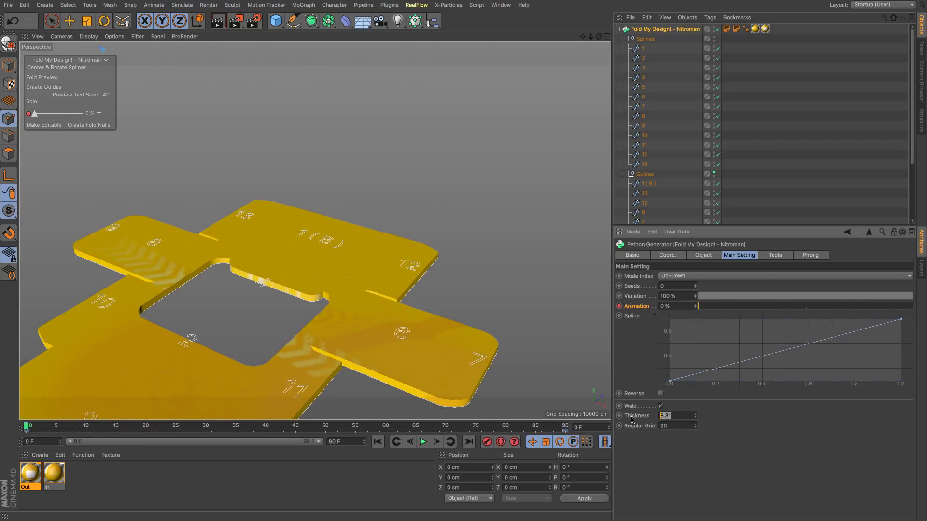
pyautogui.write('0.5')
pyautogui.press('Return')
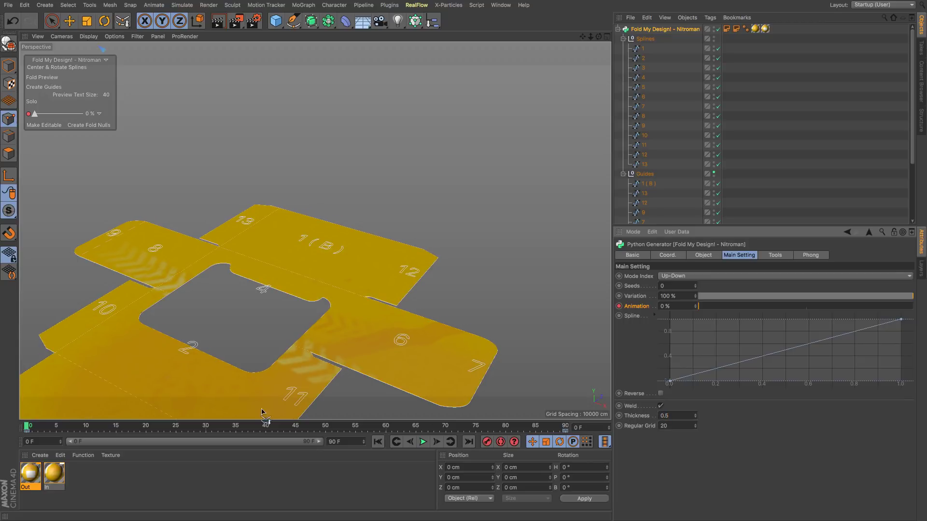
pyautogui.moveTo(29, 428)
pyautogui.mouseDown()
pyautogui.moveTo(368, 436)
pyautogui.moveTo(29, 439)
pyautogui.moveTo(486, 438)
pyautogui.moveTo(29, 445)
pyautogui.mouseUp()
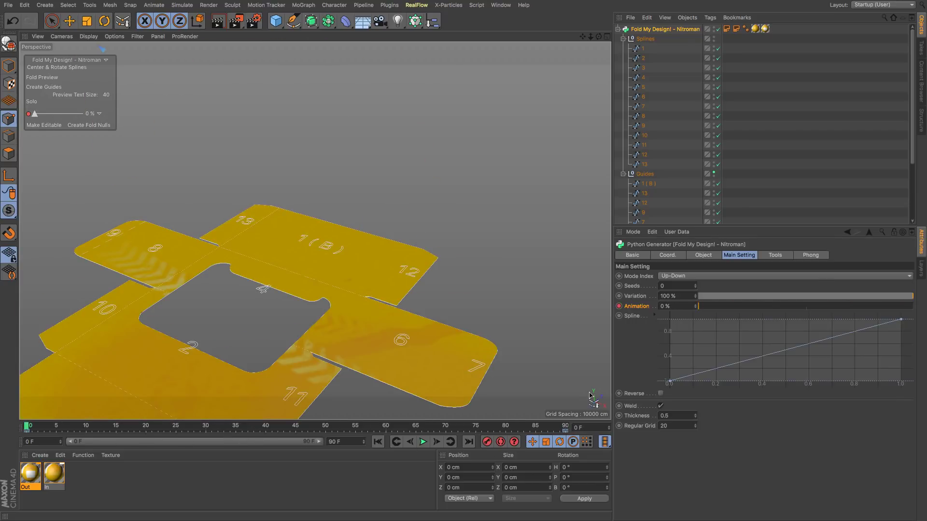
pyautogui.click(776, 256)
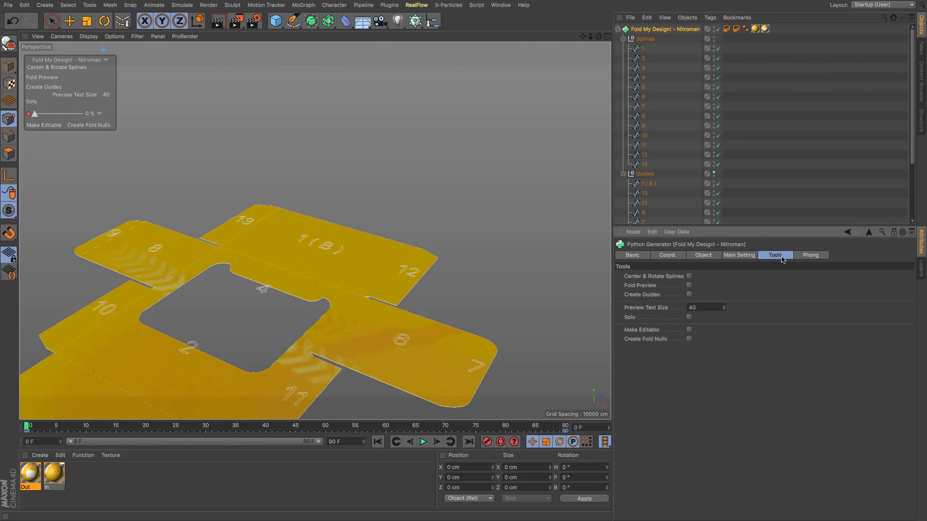
pyautogui.scroll(-3, 645, 176)
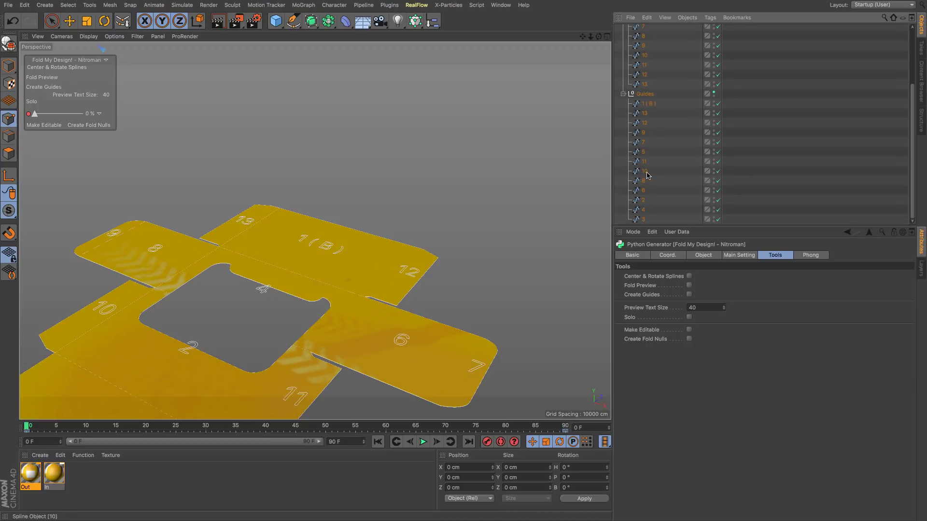
# Select guide spline 1 ( B ), show its Position curve settings and scrub to frame 87.
pyautogui.click(646, 103)
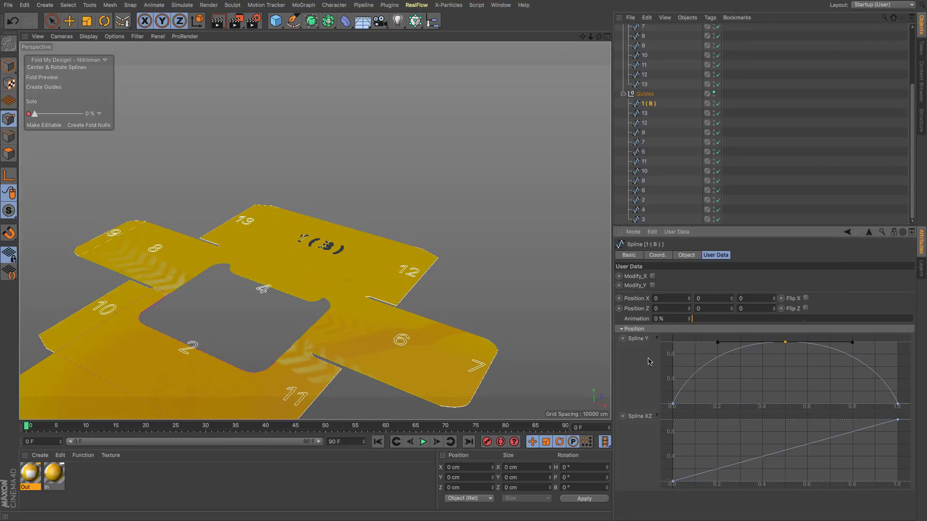
pyautogui.click(621, 329)
pyautogui.click(620, 329)
pyautogui.moveTo(109, 431); pyautogui.dragTo(547, 427)
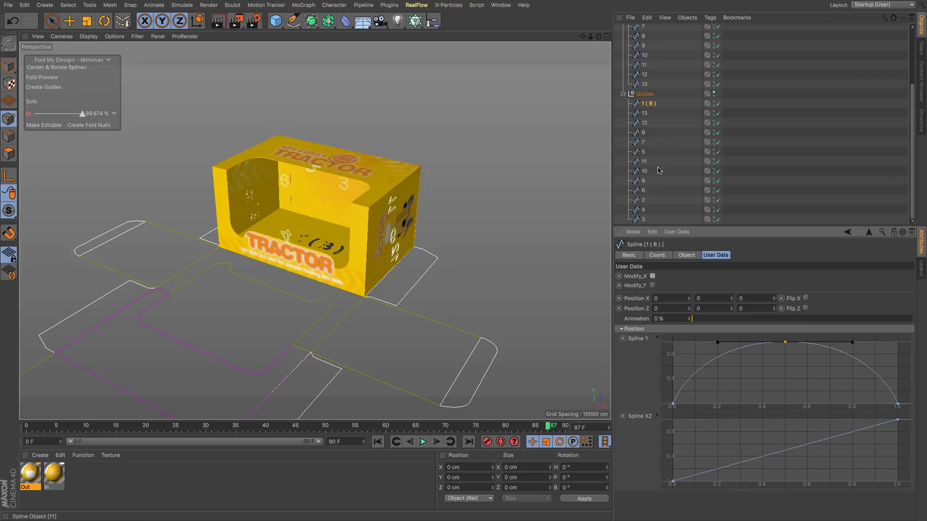
# Add an X modifier to guide spline 6, try moving the MX spline and undo it.
pyautogui.click(644, 191)
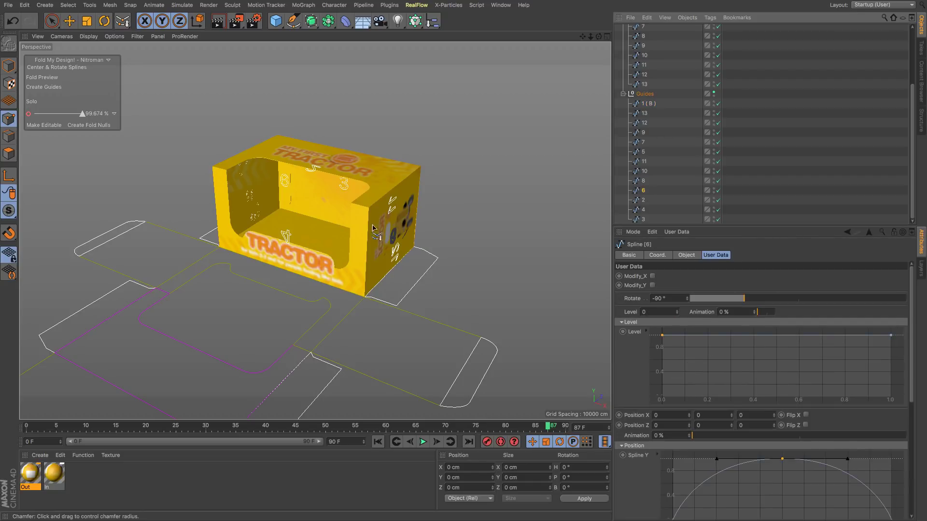
pyautogui.click(652, 276)
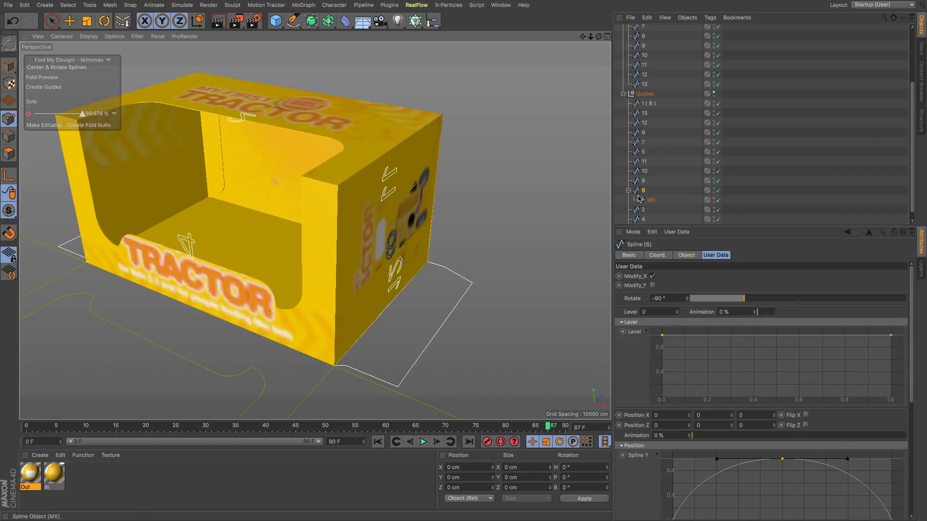
pyautogui.click(650, 200)
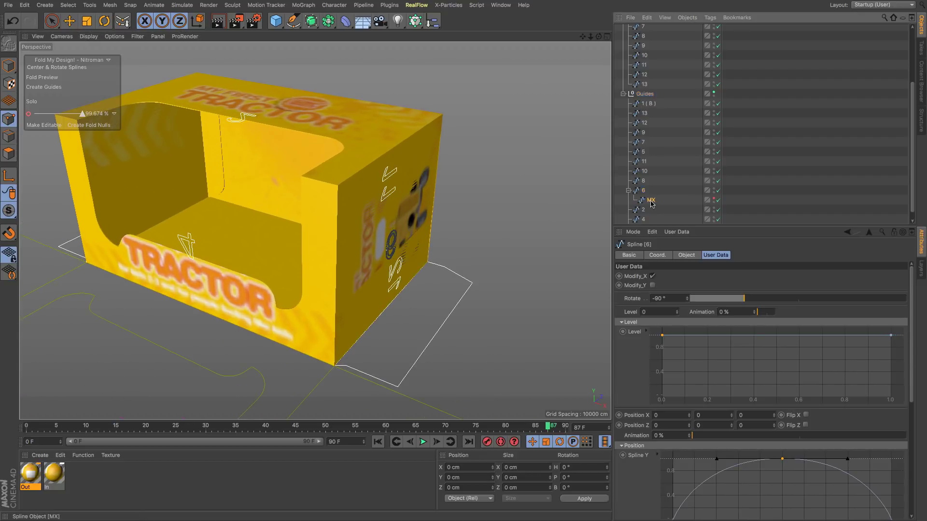
pyautogui.click(69, 21)
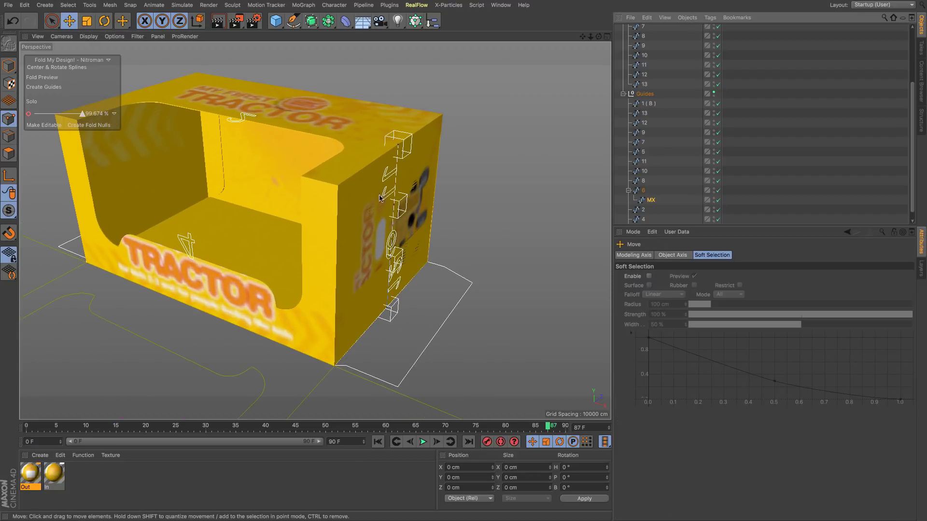
pyautogui.moveTo(394, 209)
pyautogui.mouseDown()
pyautogui.moveTo(348, 193)
pyautogui.moveTo(392, 269)
pyautogui.mouseUp()
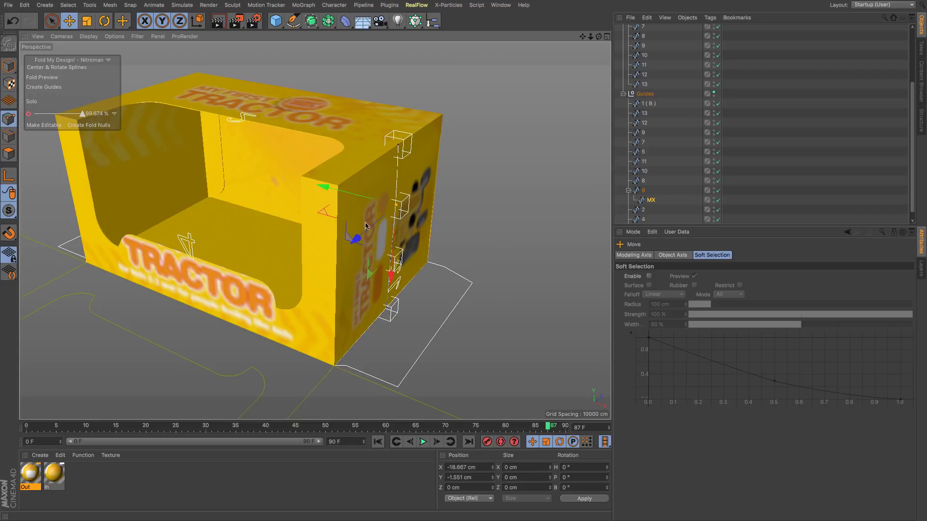
pyautogui.hotkey('ctrl', 'z')
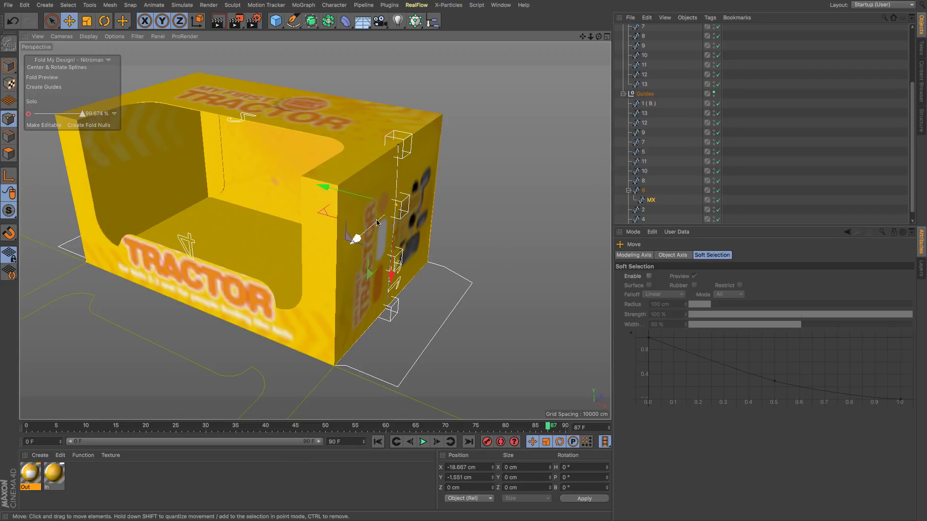
pyautogui.hotkey('ctrl', 'z')
pyautogui.hotkey('ctrl', 'z')
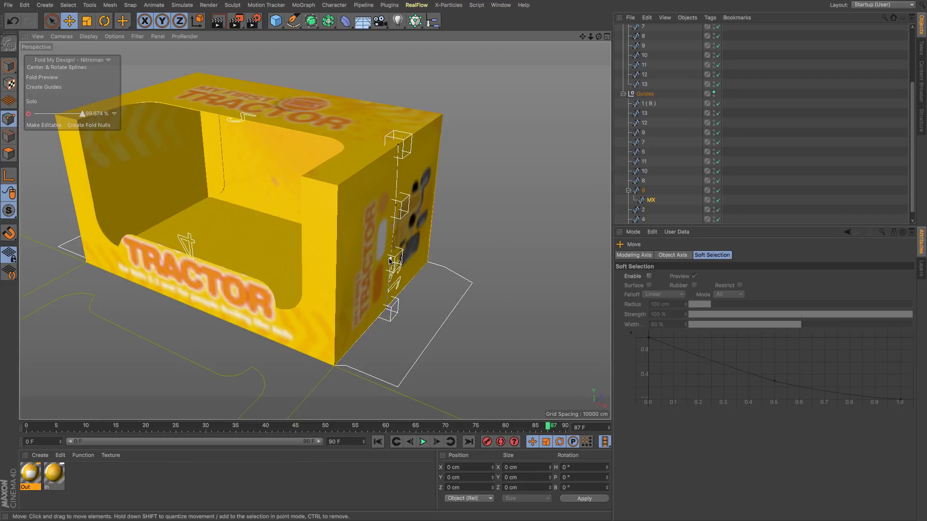
# Reselect spline 6's modifiers and push the MY modifier along its depth axis.
pyautogui.click(357, 252)
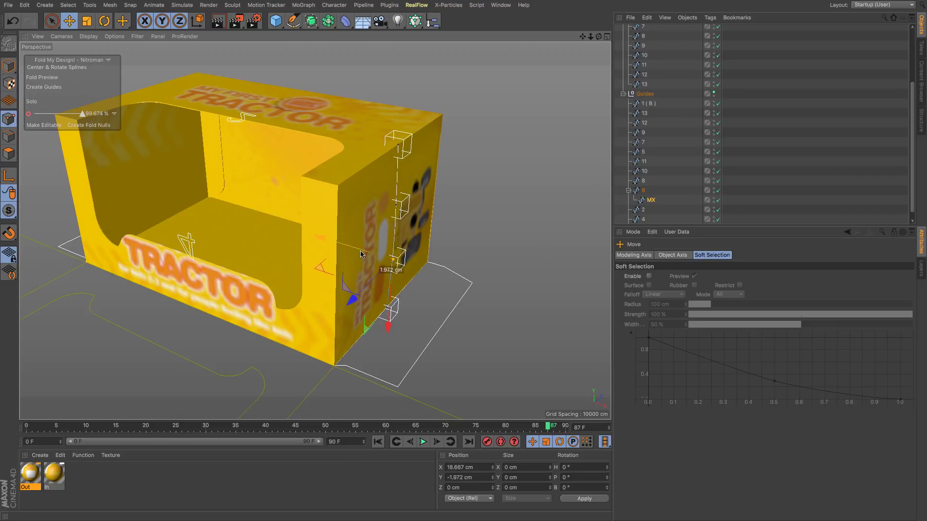
pyautogui.click(649, 200)
pyautogui.click(644, 190)
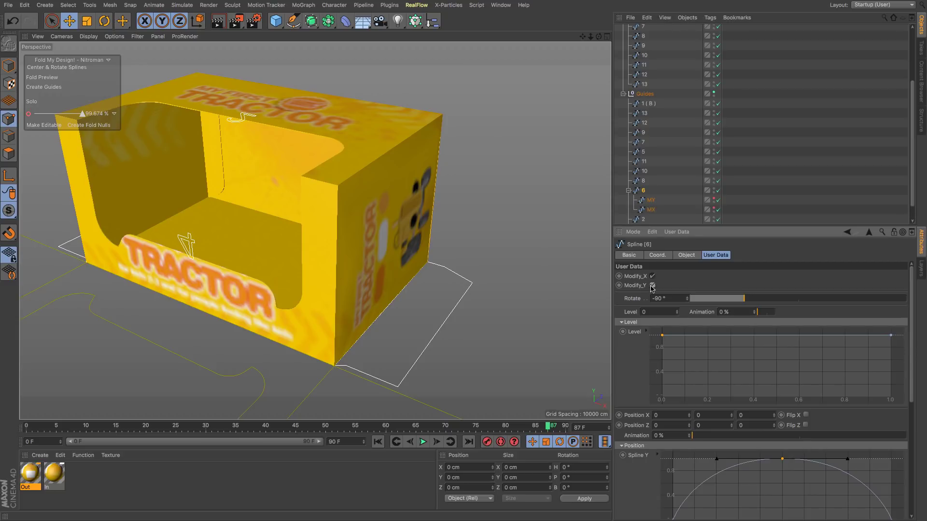
pyautogui.click(651, 210)
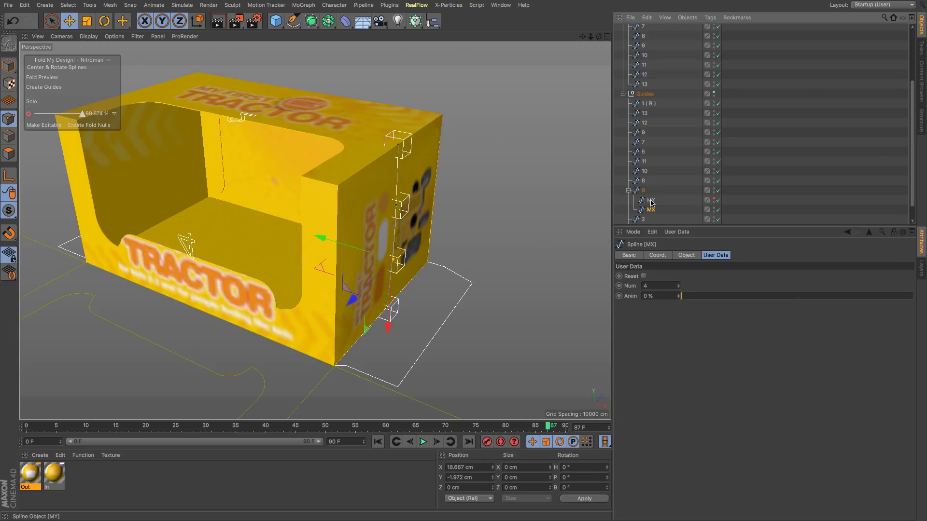
pyautogui.click(650, 201)
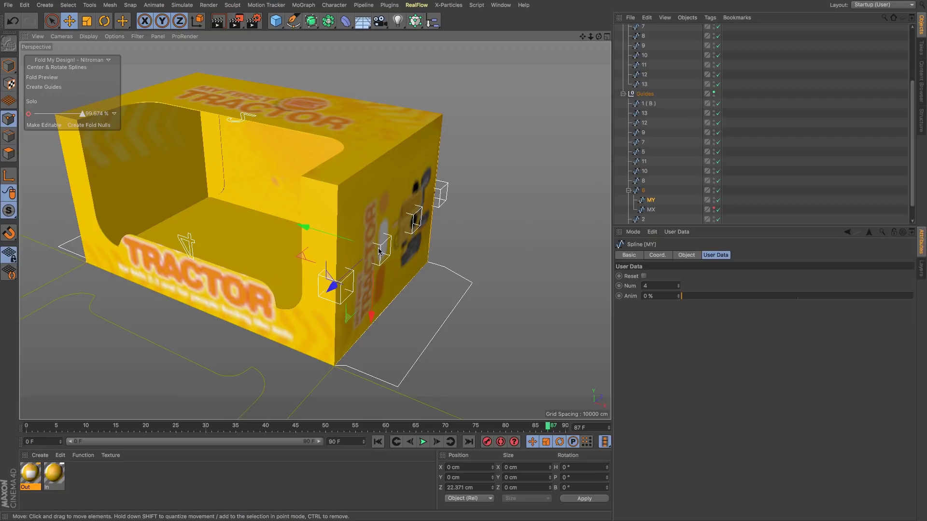
pyautogui.moveTo(331, 285)
pyautogui.mouseDown()
pyautogui.moveTo(416, 287)
pyautogui.moveTo(298, 268)
pyautogui.mouseUp()
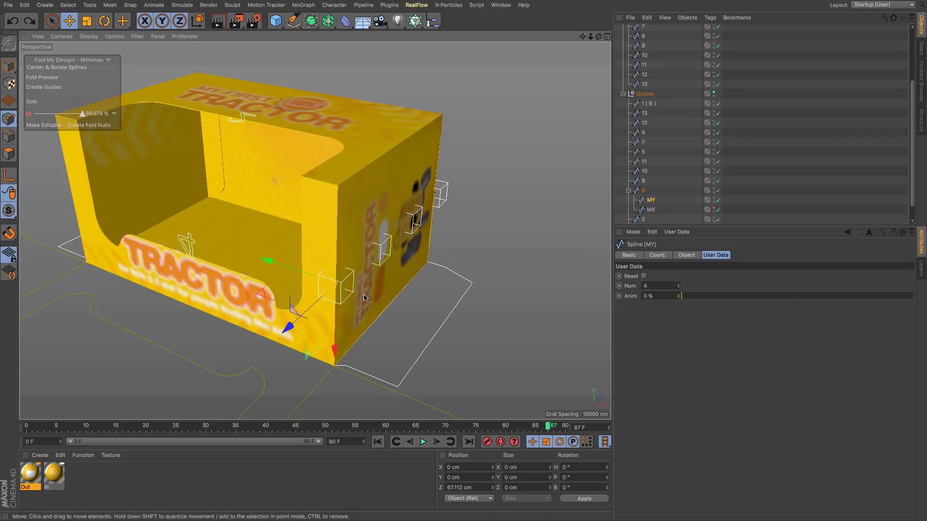
# Set spline 6 to Modify_X on and Modify_Y off.
pyautogui.click(642, 189)
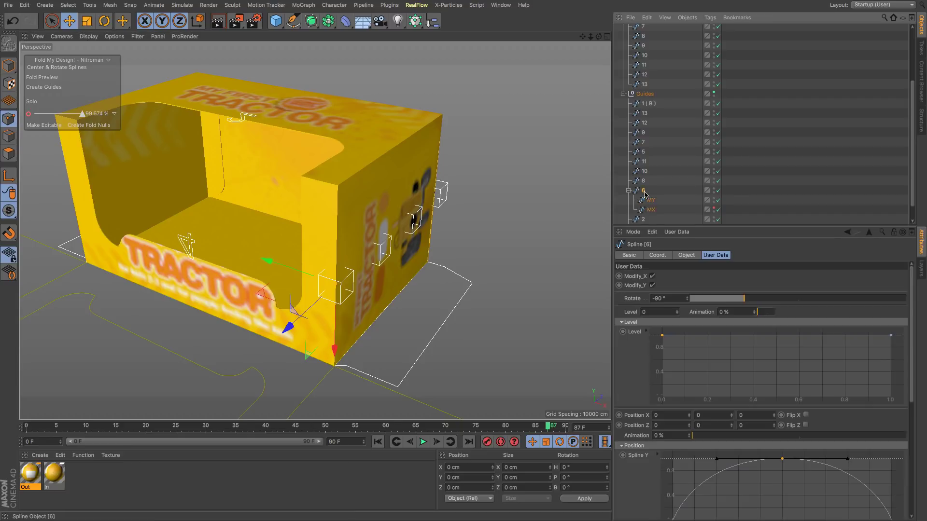
pyautogui.click(653, 285)
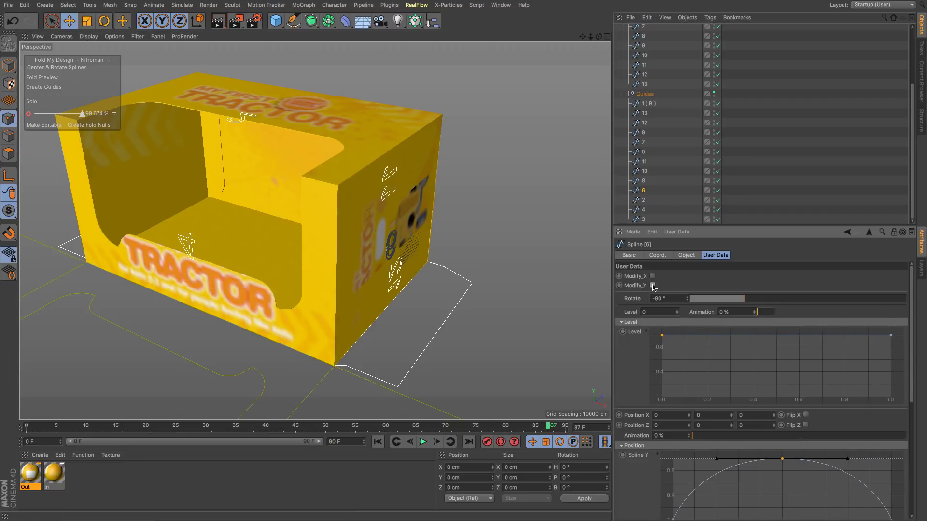
pyautogui.click(653, 275)
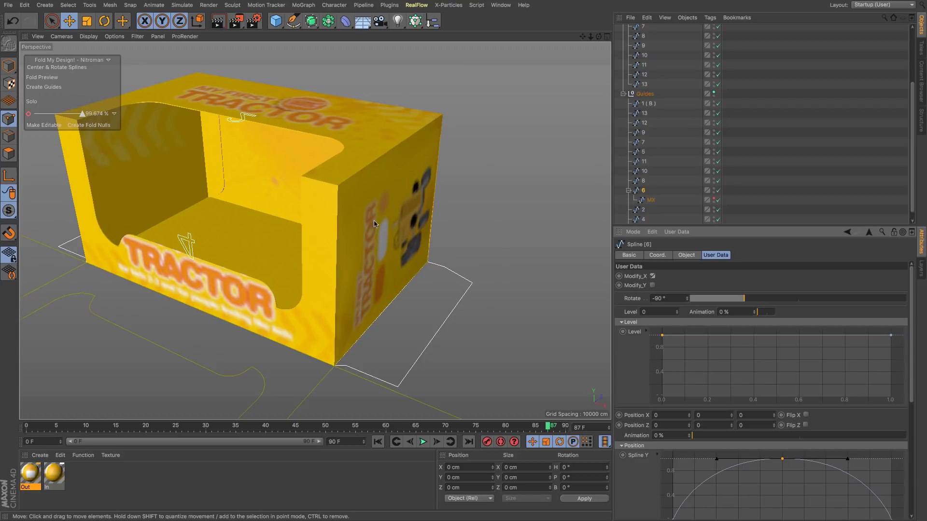
pyautogui.scroll(-3, 353, 247)
pyautogui.scroll(-2, 380, 242)
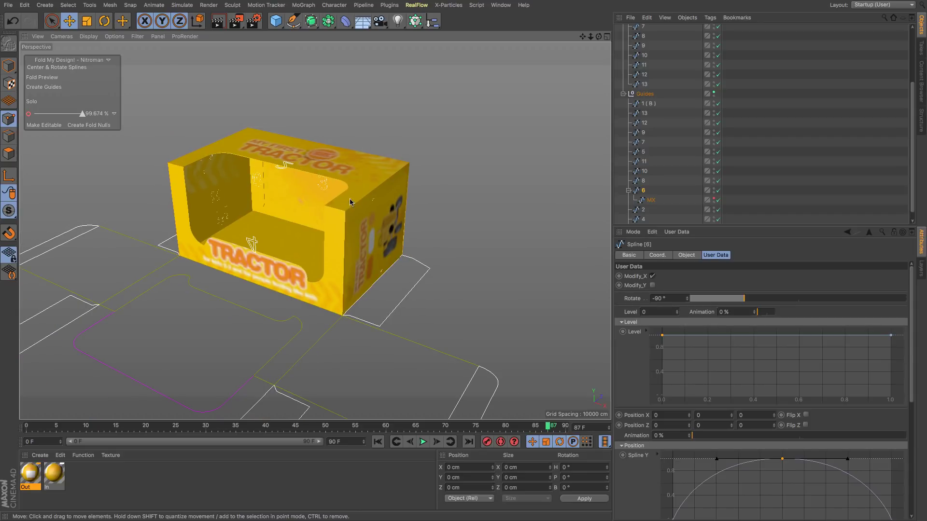
pyautogui.scroll(-2, 340, 228)
pyautogui.scroll(3, 340, 229)
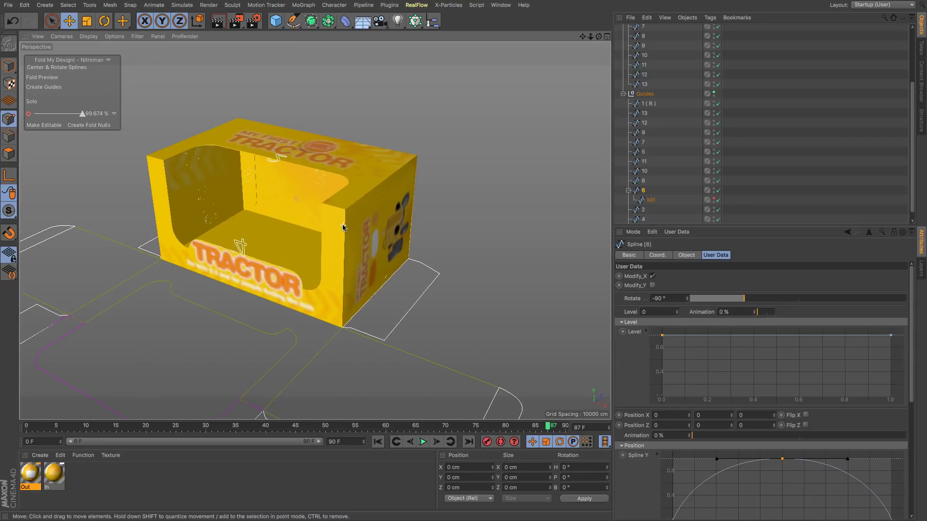
pyautogui.scroll(2, 340, 229)
# Recentre the box, render a viewport preview and bring up the Floor/Sky object palette.
pyautogui.moveTo(587, 40); pyautogui.dragTo(655, 47)
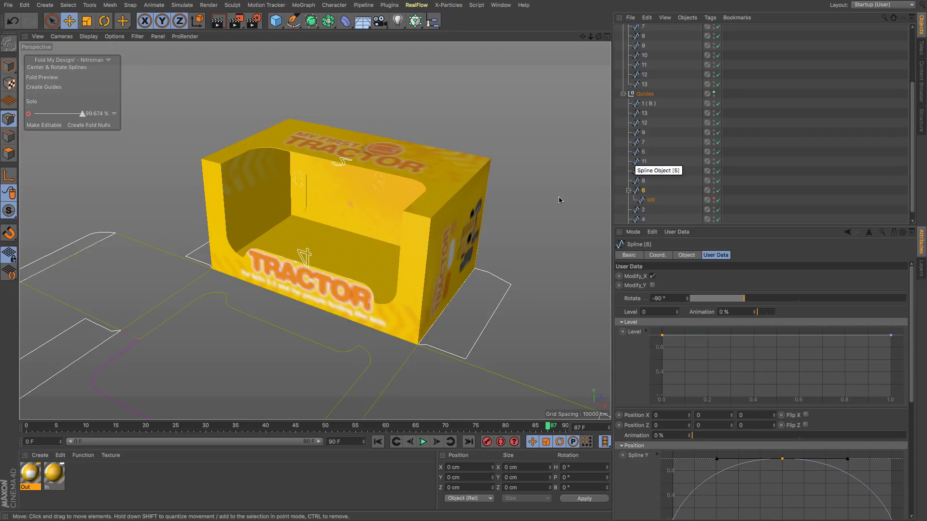
pyautogui.click(217, 20)
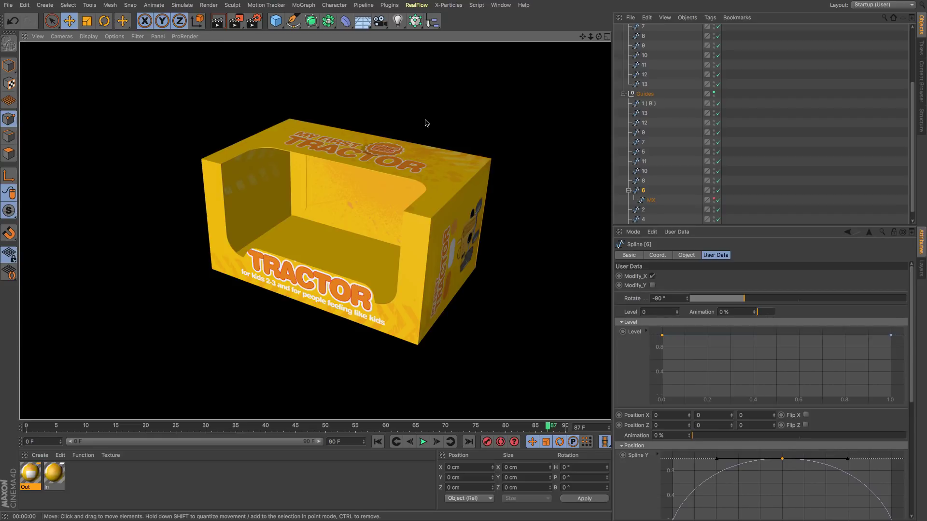
pyautogui.moveTo(362, 24); pyautogui.dragTo(361, 25)
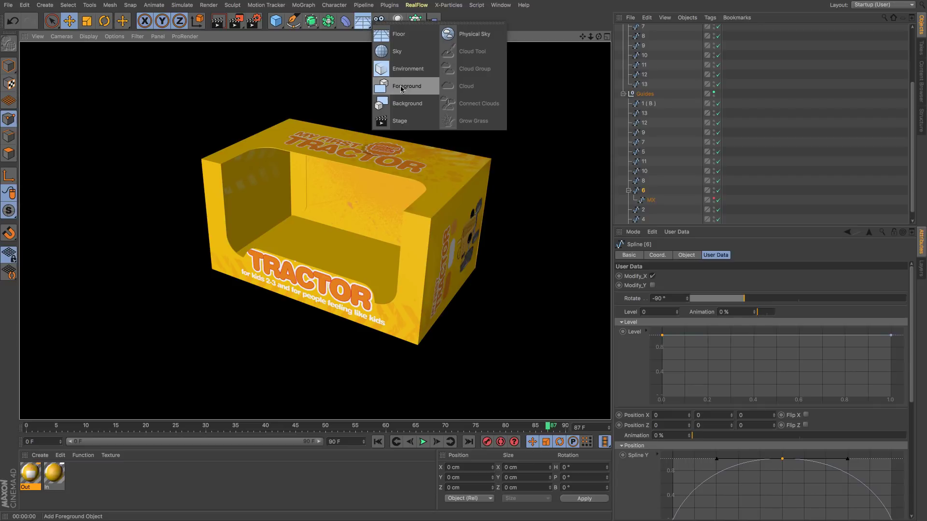
# Add a Background object and create a new material with Color off and only Luminance on.
pyautogui.moveTo(362, 25); pyautogui.dragTo(405, 102)
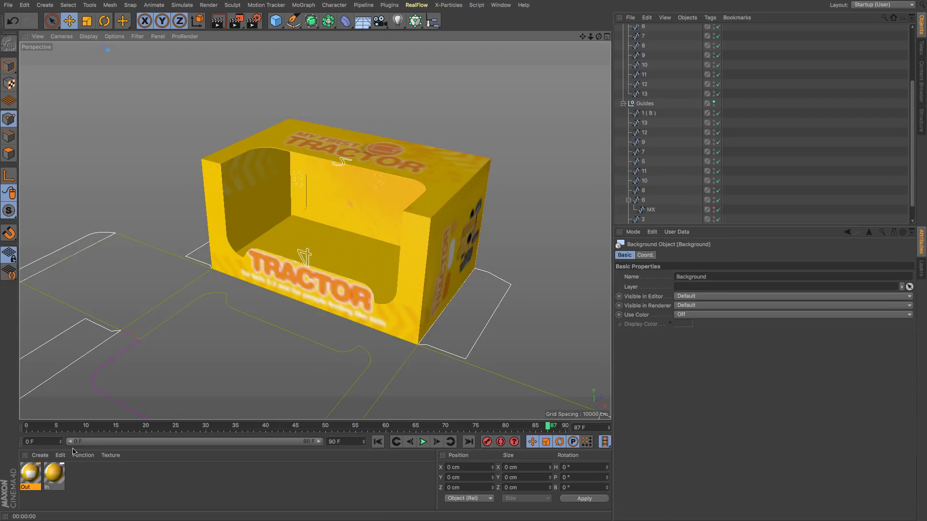
pyautogui.doubleClick(70, 470)
pyautogui.doubleClick(30, 473)
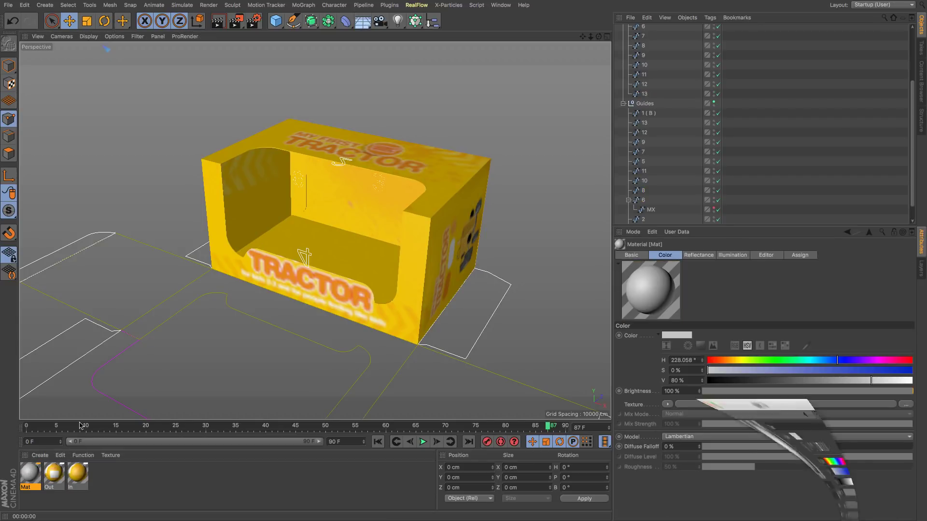
pyautogui.doubleClick(439, 331)
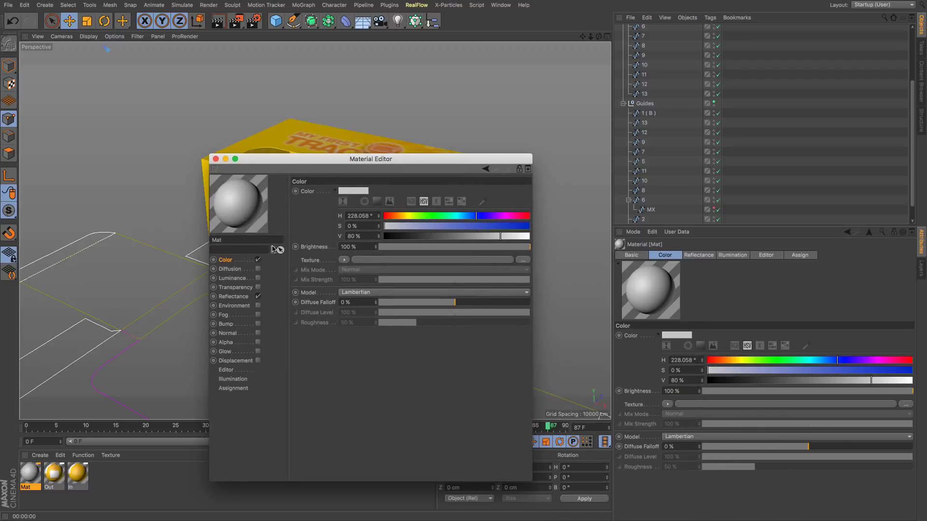
pyautogui.click(258, 260)
pyautogui.click(258, 278)
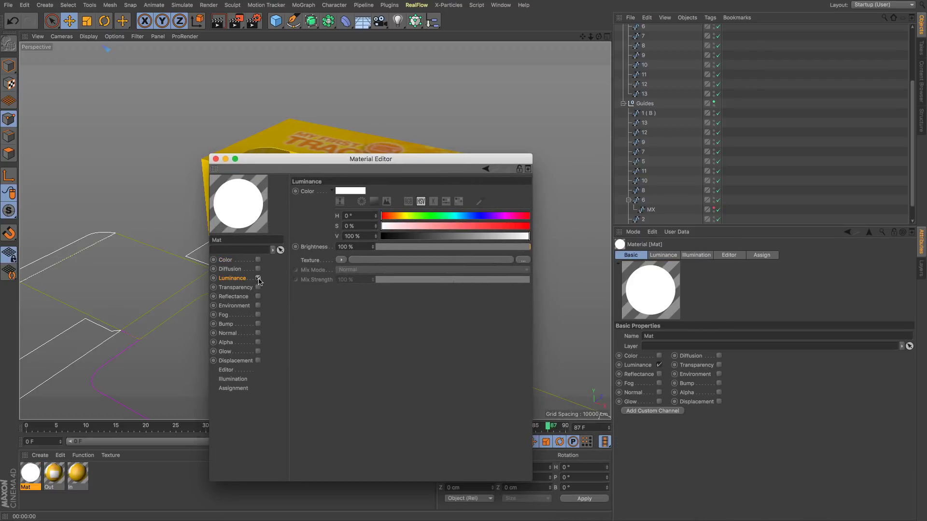
pyautogui.click(216, 159)
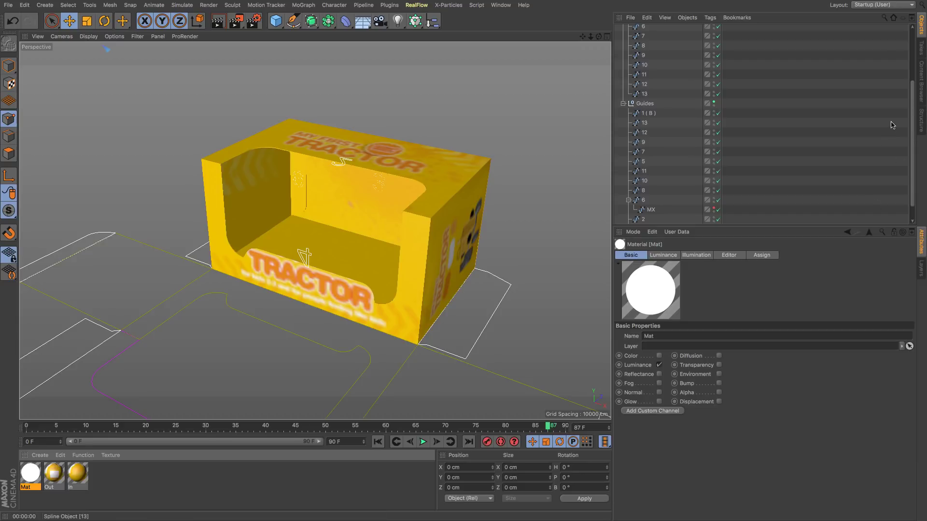
# Apply the white luminance material to the Background and render the view to check it.
pyautogui.click(921, 21)
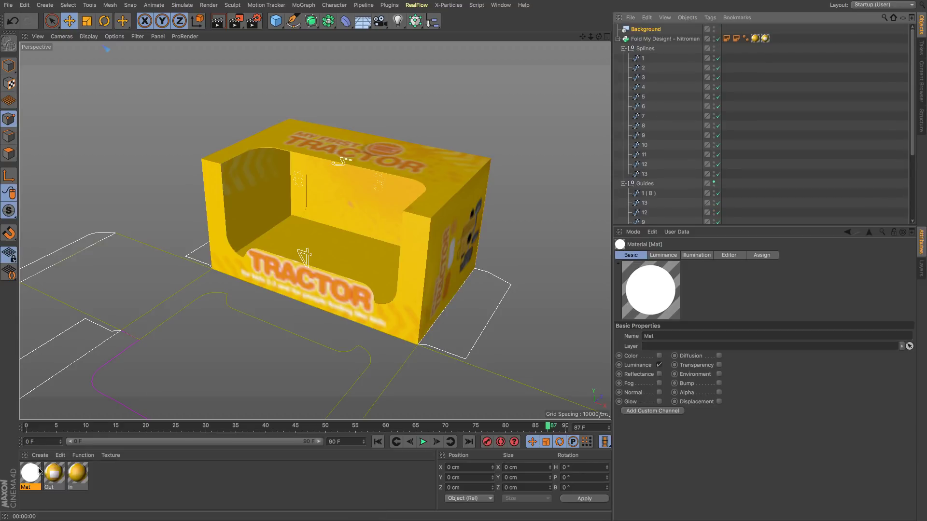
pyautogui.moveTo(641, 45); pyautogui.dragTo(645, 29)
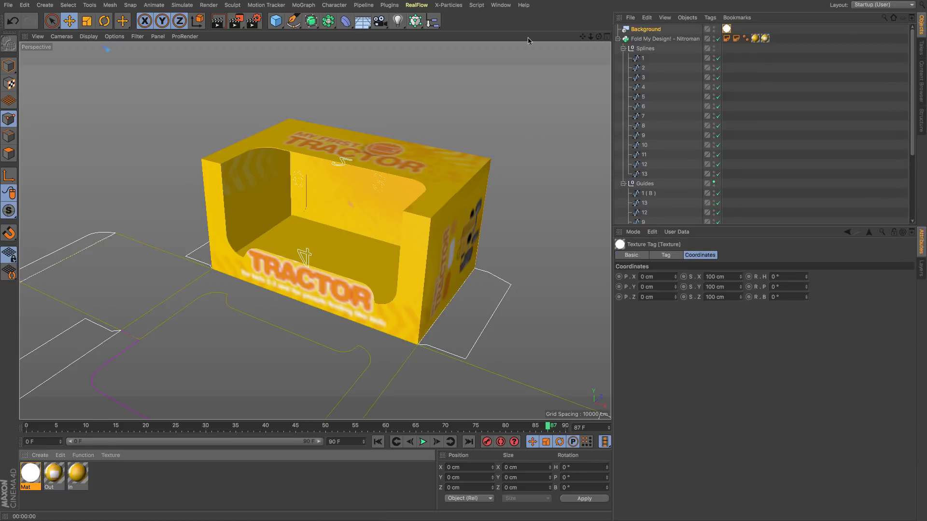
pyautogui.click(224, 23)
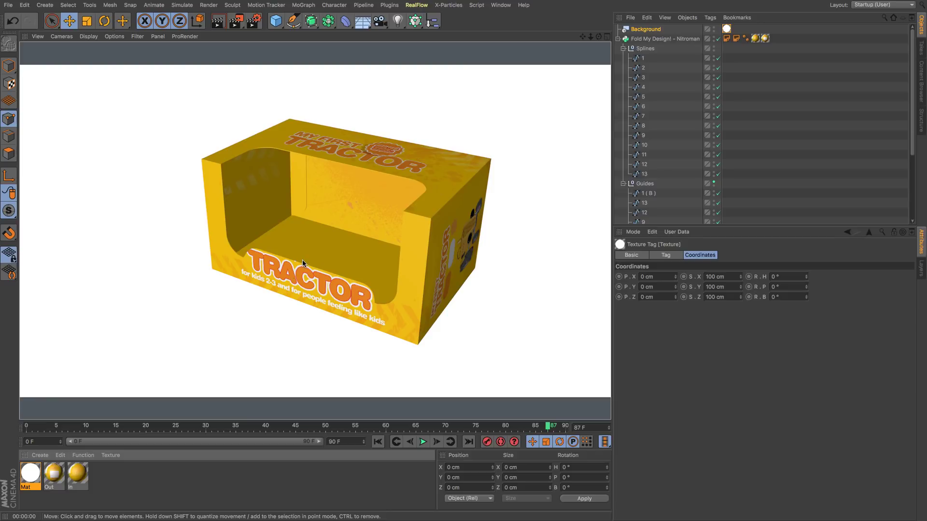
# Add a Sky object and browse the Content Browser's HDRI presets folder.
pyautogui.click(361, 20)
pyautogui.click(402, 52)
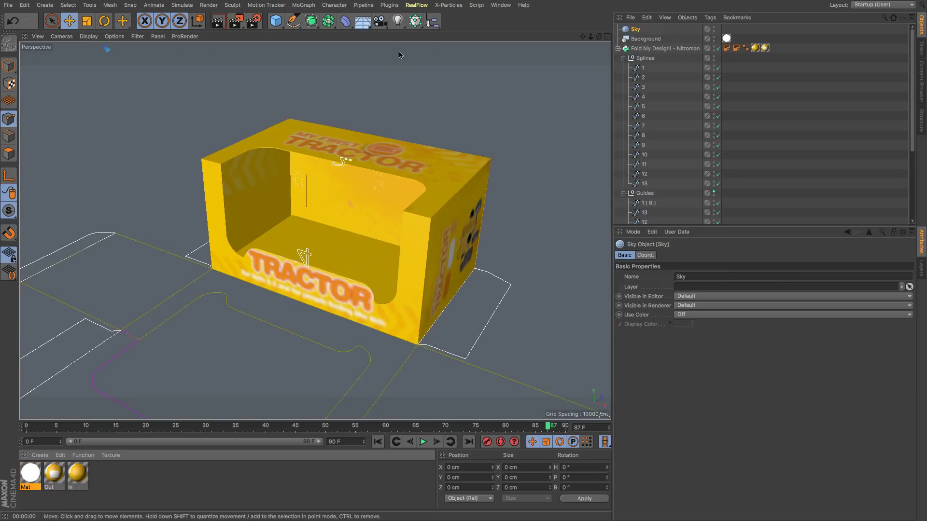
pyautogui.click(920, 78)
pyautogui.write('hdr')
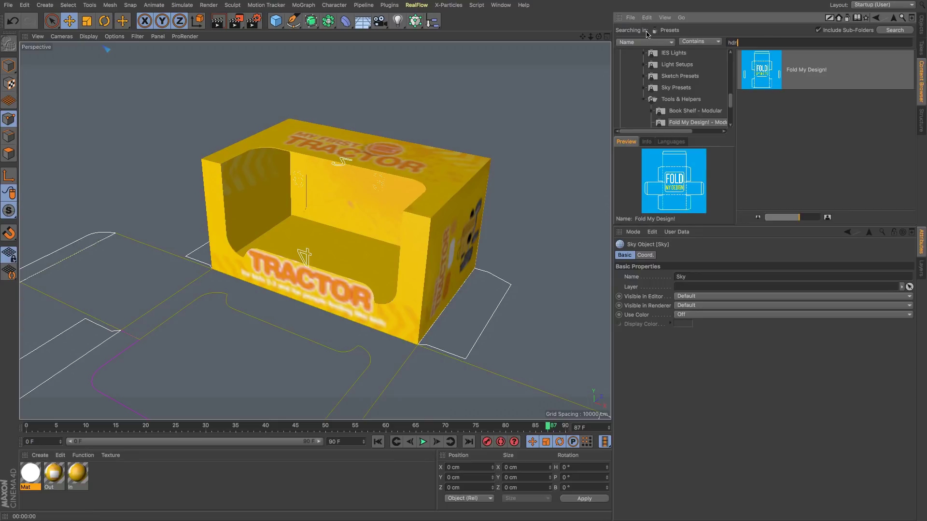
pyautogui.write('i')
pyautogui.press('Return')
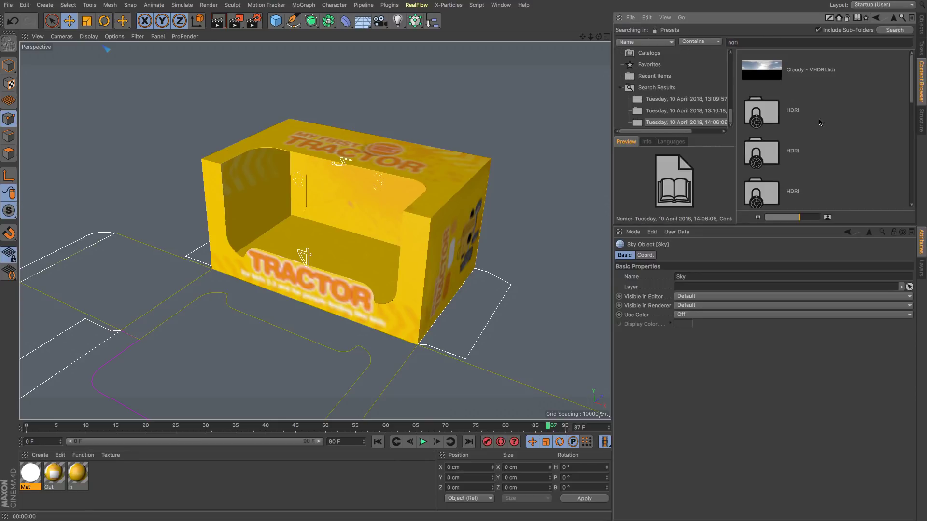
pyautogui.scroll(-2, 811, 110)
pyautogui.scroll(-2, 819, 121)
pyautogui.scroll(-1, 819, 121)
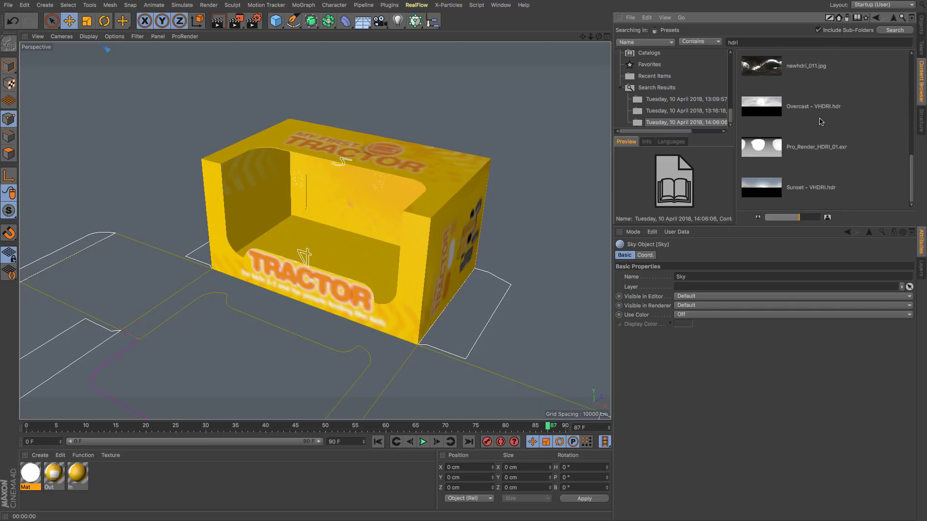
pyautogui.scroll(2, 820, 121)
pyautogui.scroll(2, 820, 121)
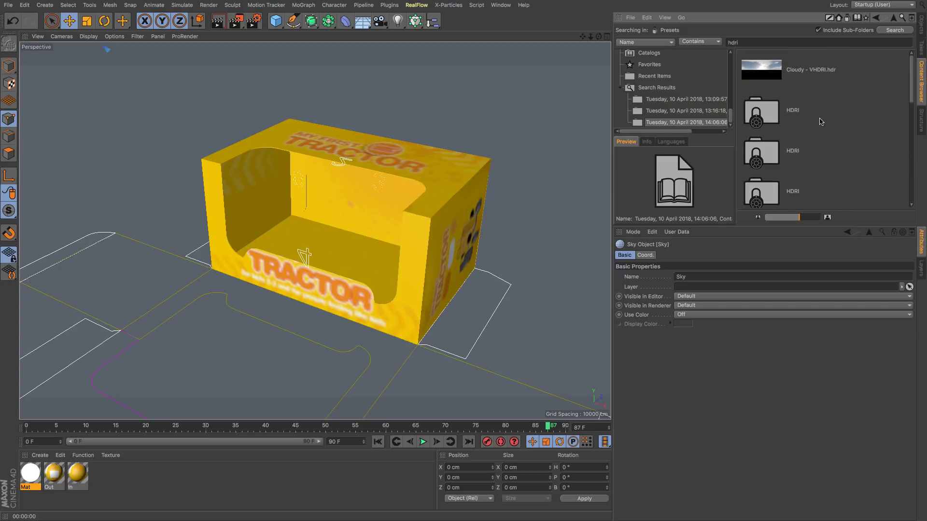
pyautogui.doubleClick(772, 112)
pyautogui.scroll(-3, 789, 112)
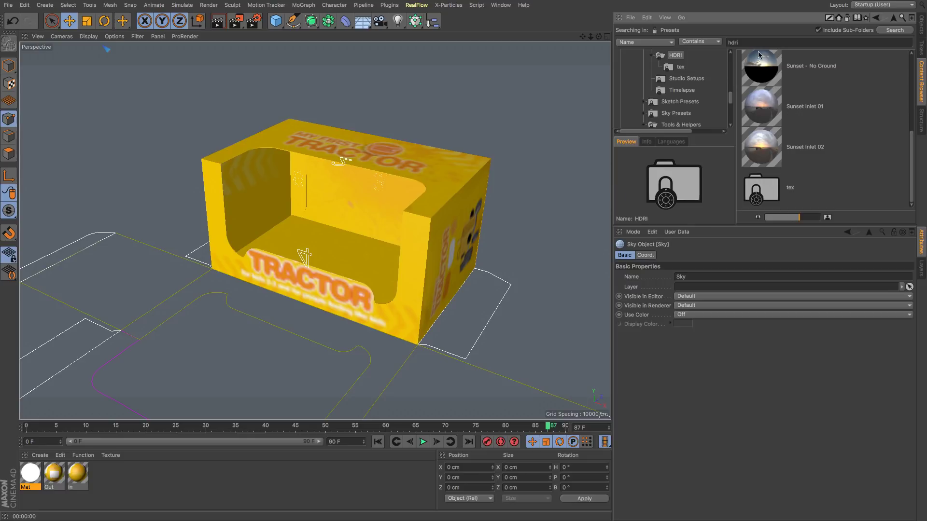
# Search 'studio', load the Photo Studio preset material and apply it to the Sky.
pyautogui.doubleClick(733, 43)
pyautogui.write('studio')
pyautogui.press('Return')
pyautogui.doubleClick(771, 72)
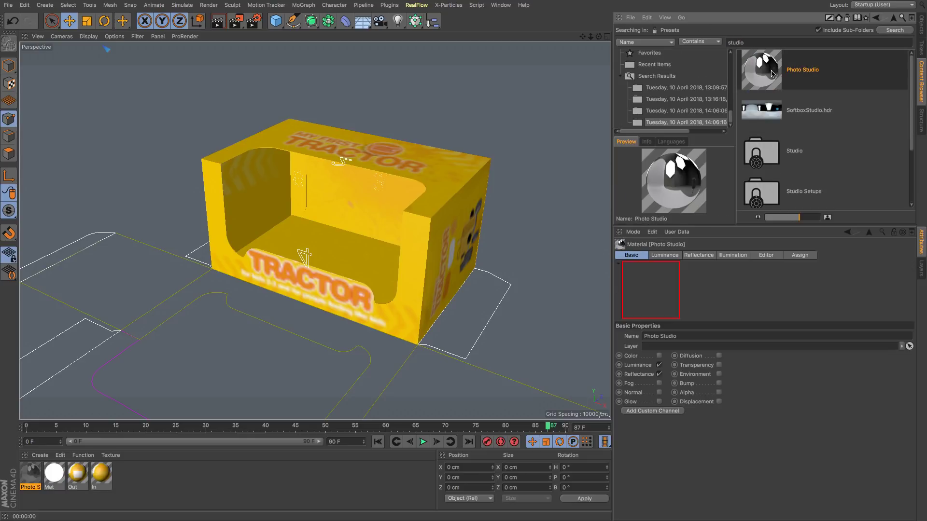
pyautogui.click(919, 29)
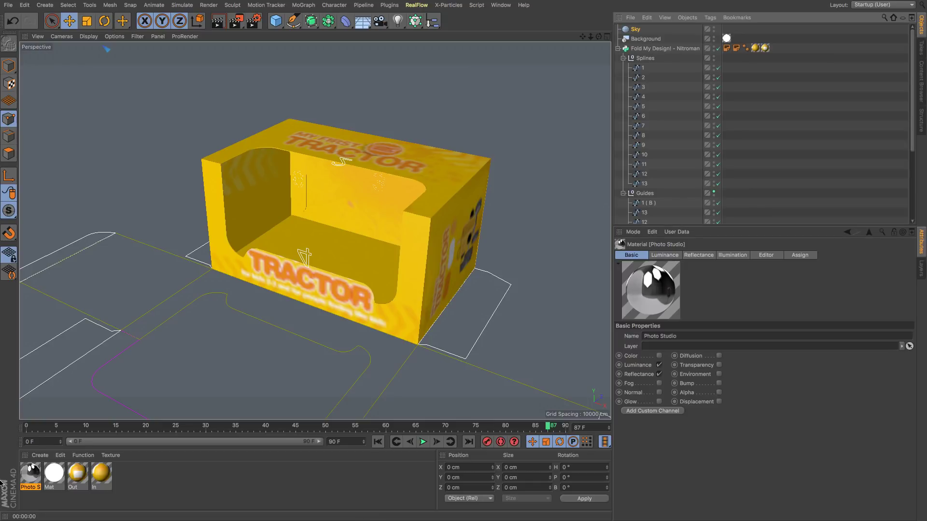
pyautogui.moveTo(38, 479); pyautogui.dragTo(637, 31)
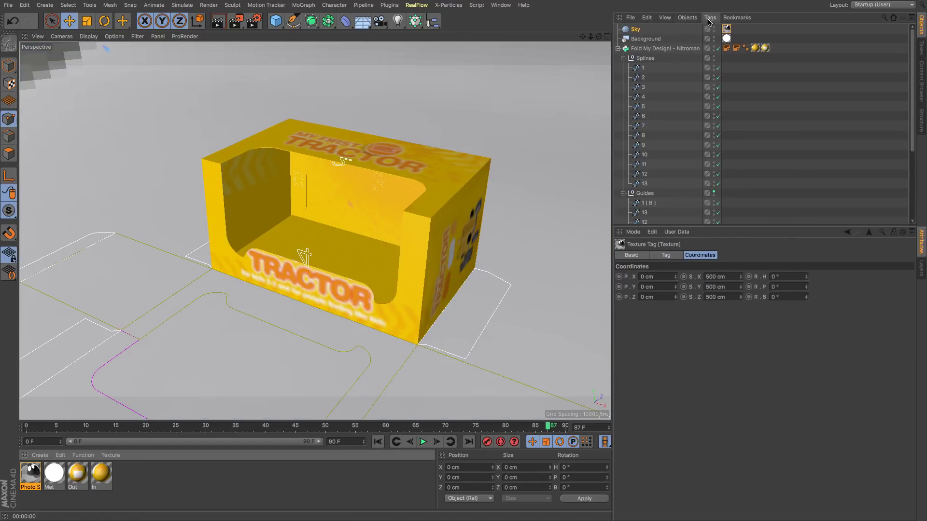
# Give the Sky a Compositing tag with Seen by Camera unchecked.
pyautogui.click(709, 18)
pyautogui.moveTo(736, 32)
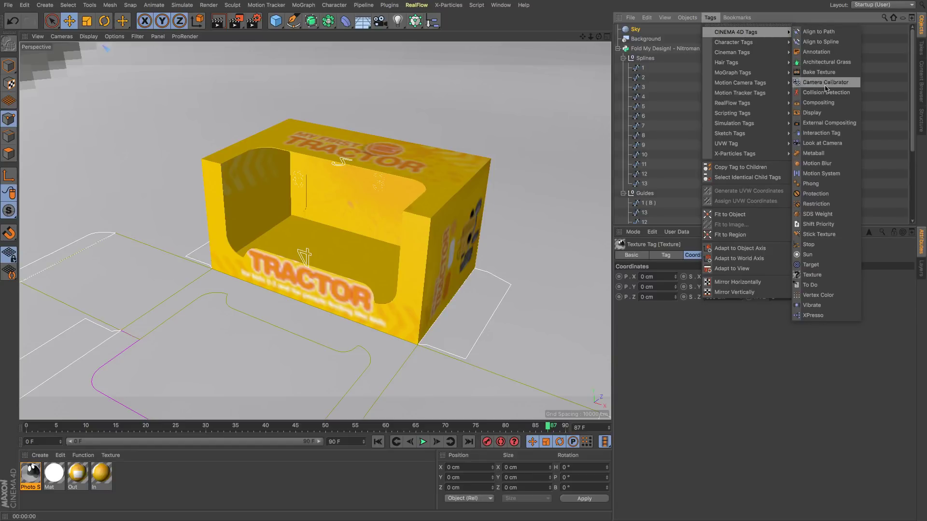
pyautogui.click(818, 103)
pyautogui.click(673, 307)
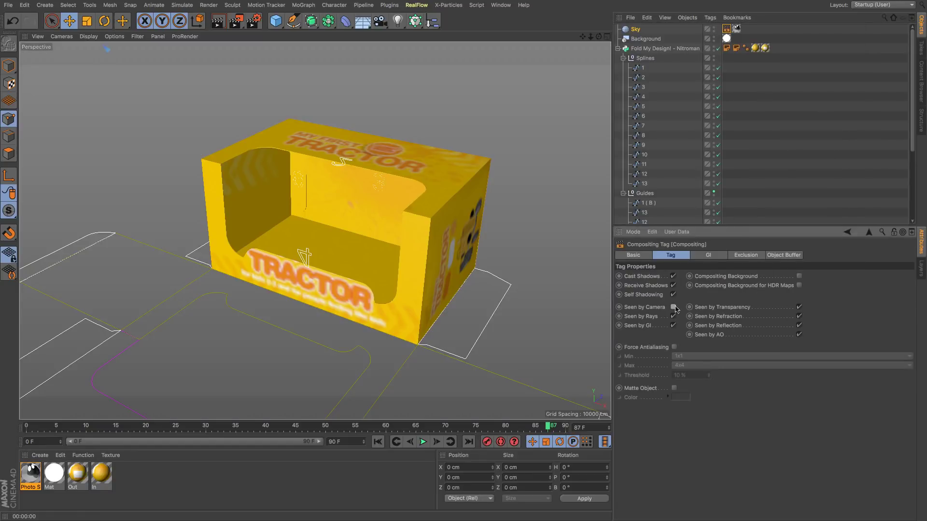
pyautogui.click(104, 20)
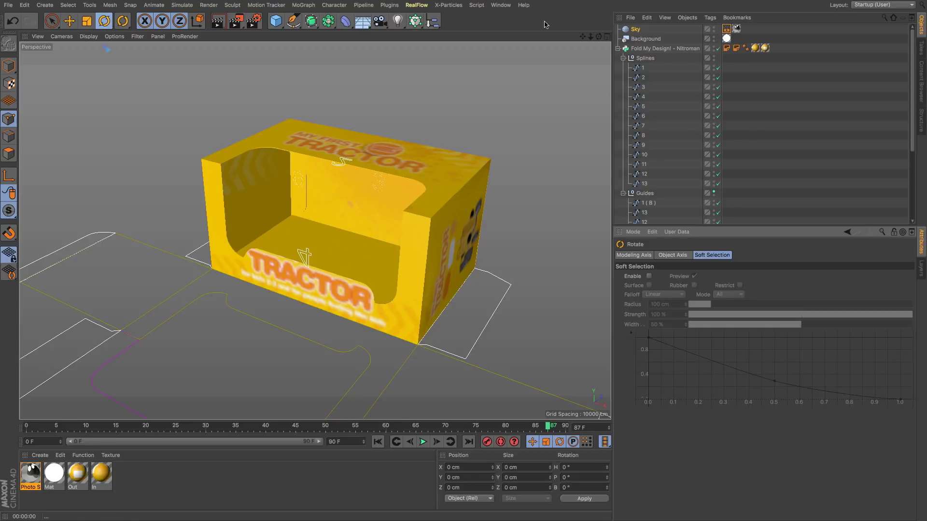
pyautogui.click(429, 243)
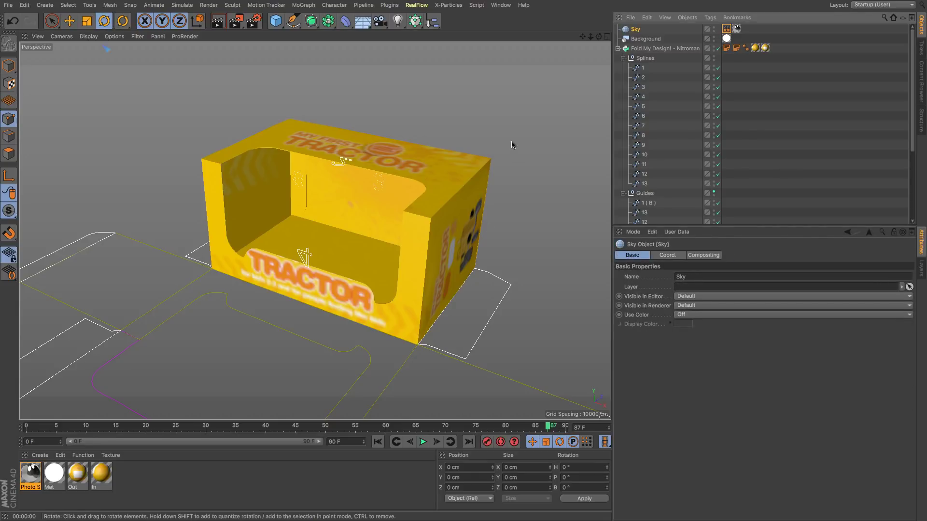
# Add Global Illumination as a render effect in Render Settings and re-render the view.
pyautogui.click(217, 22)
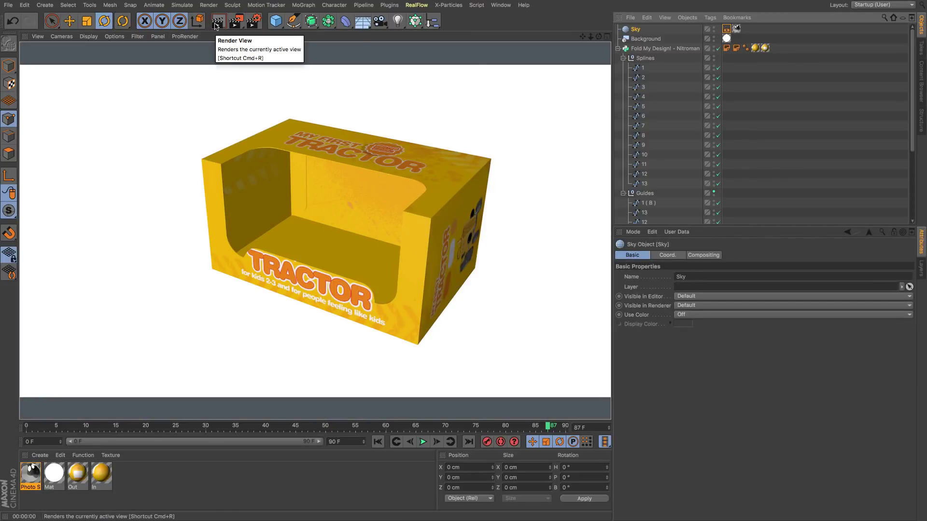
pyautogui.click(254, 20)
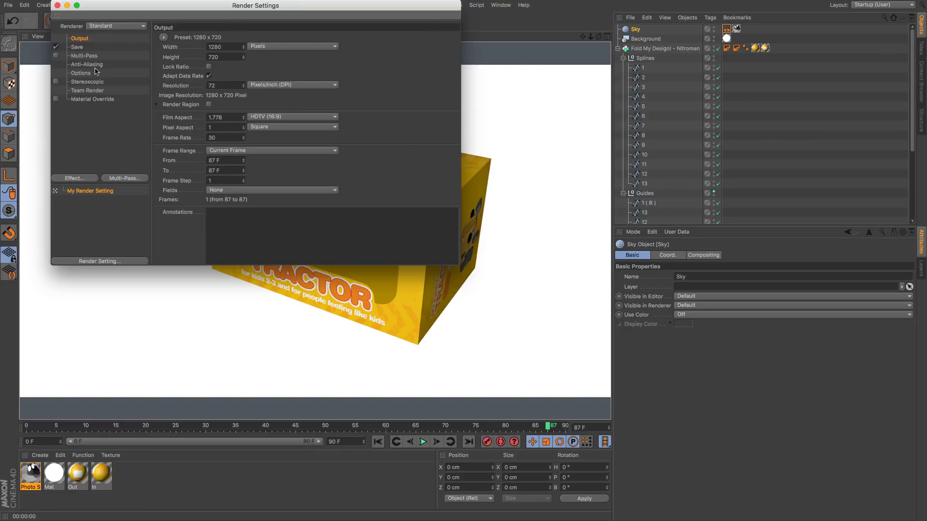
pyautogui.click(73, 179)
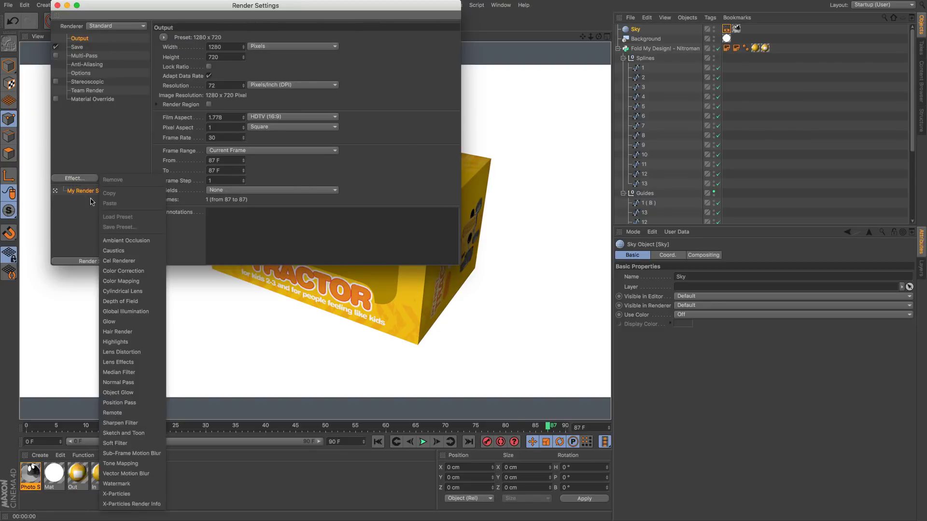
pyautogui.click(116, 312)
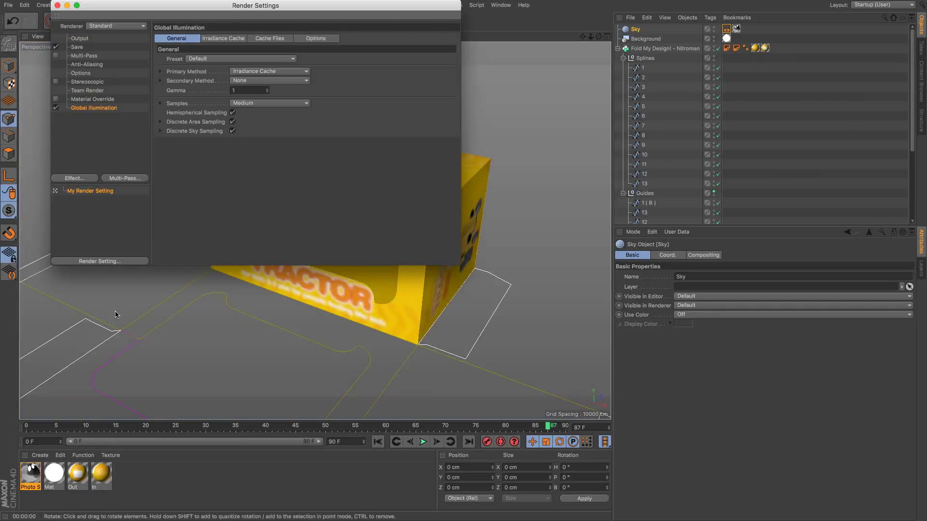
pyautogui.click(57, 5)
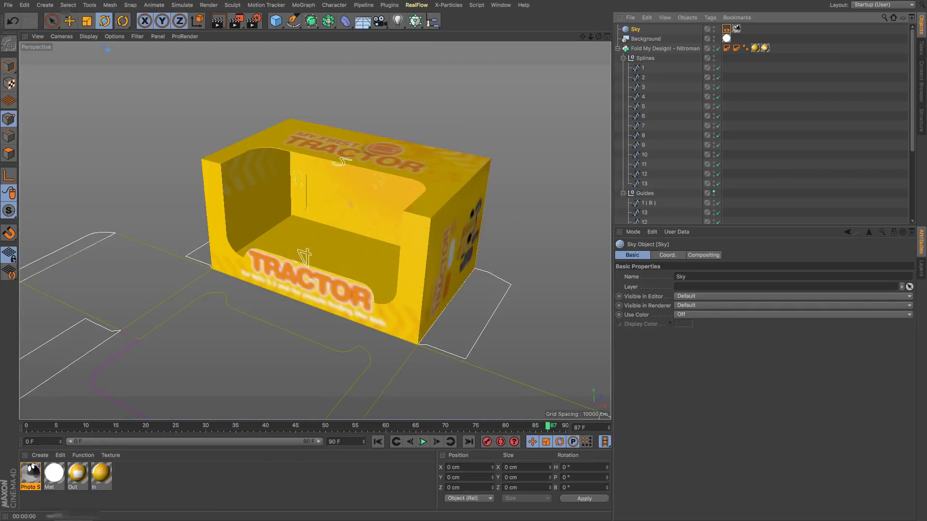
pyautogui.click(218, 20)
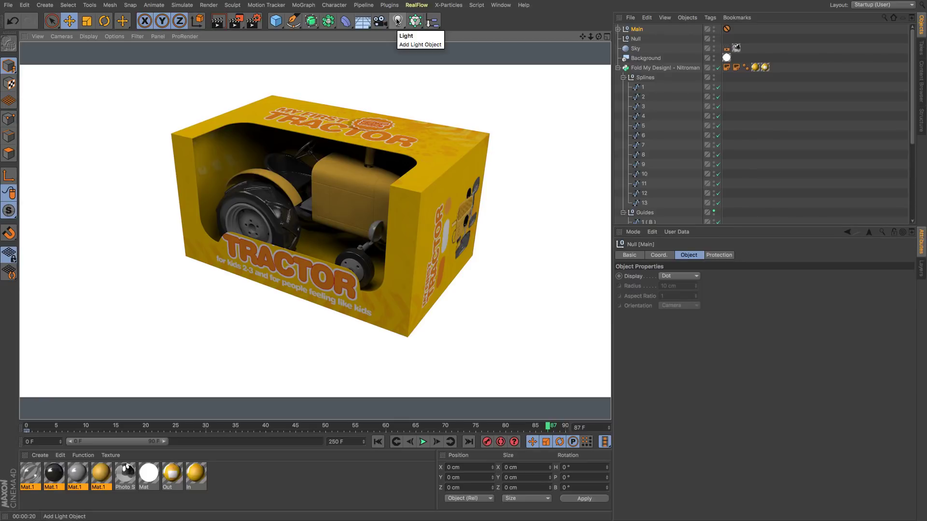
# Add a Light and position it raised beside the box using Top and Front views.
pyautogui.click(397, 21)
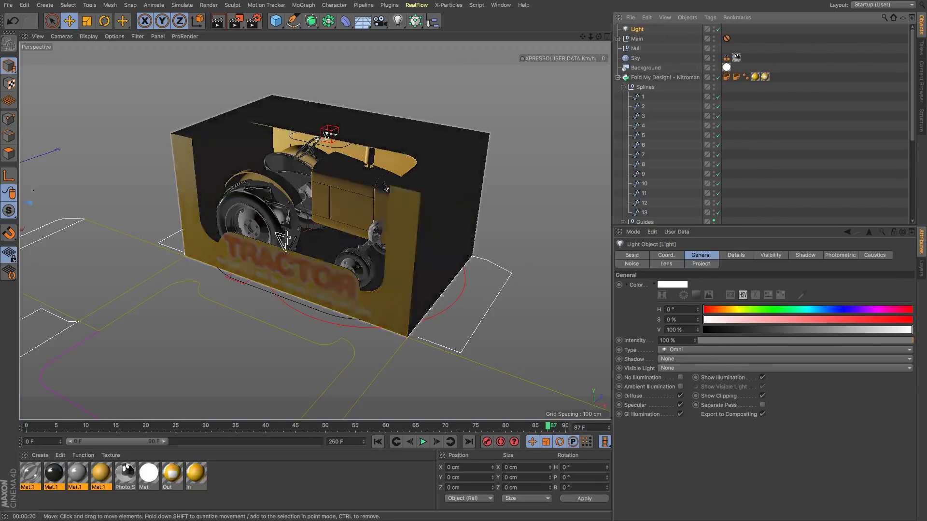
pyautogui.press('F2')
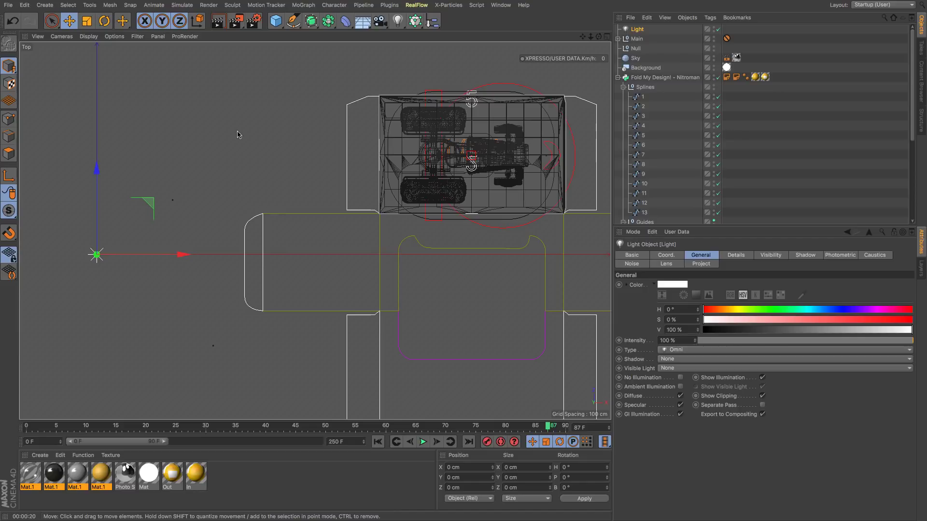
pyautogui.moveTo(237, 133)
pyautogui.mouseDown()
pyautogui.moveTo(519, 265)
pyautogui.moveTo(183, 251)
pyautogui.mouseUp()
pyautogui.press('F1')
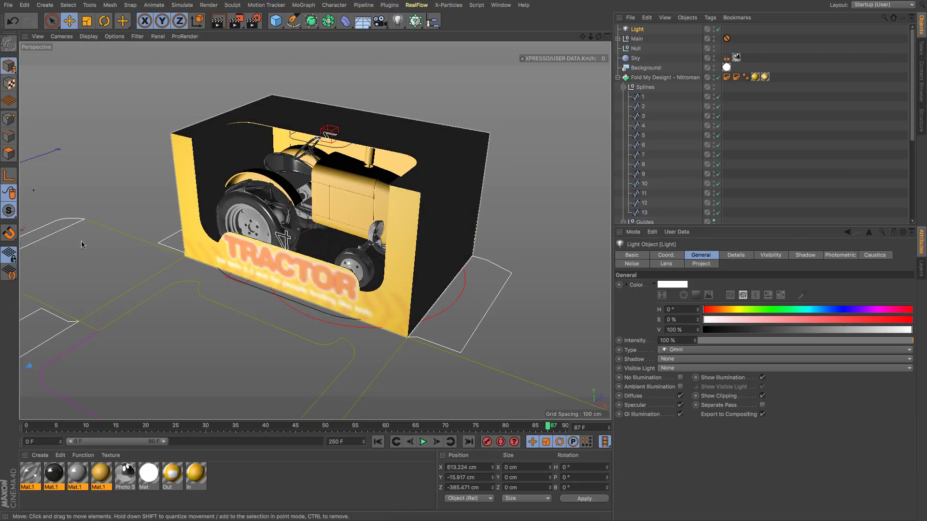
pyautogui.press('F2')
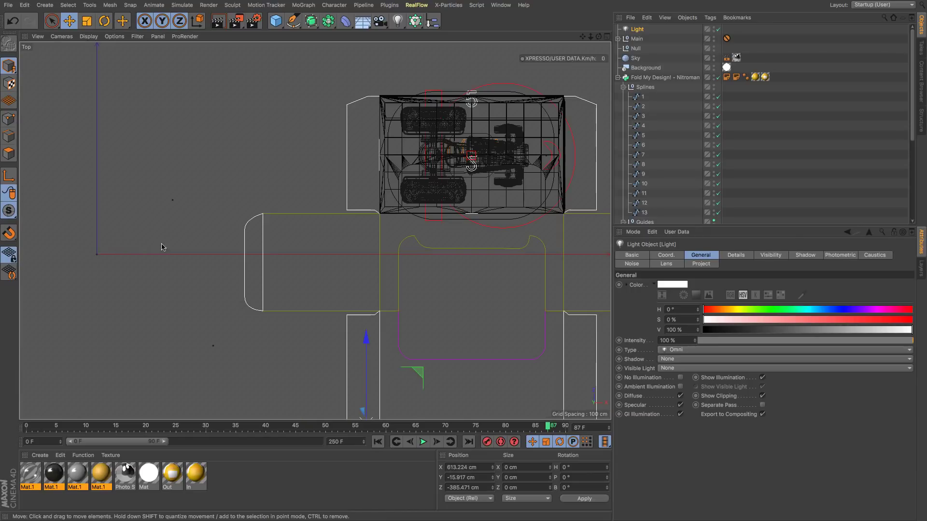
pyautogui.moveTo(112, 246)
pyautogui.mouseDown()
pyautogui.moveTo(223, 161)
pyautogui.moveTo(190, 161)
pyautogui.mouseUp()
pyautogui.press('F4')
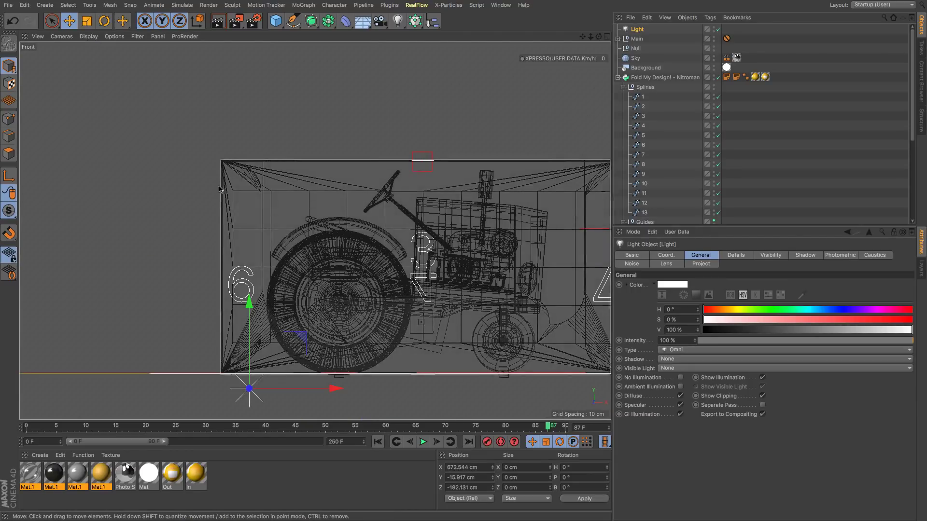
pyautogui.moveTo(249, 384); pyautogui.dragTo(300, 221)
pyautogui.press('F1')
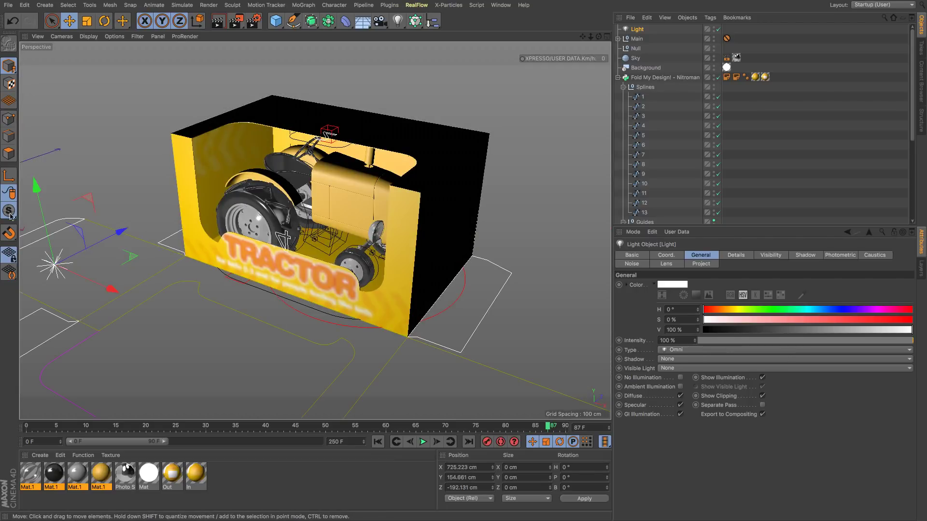
pyautogui.moveTo(113, 290)
pyautogui.mouseDown()
pyautogui.moveTo(46, 215)
pyautogui.moveTo(72, 126)
pyautogui.mouseUp()
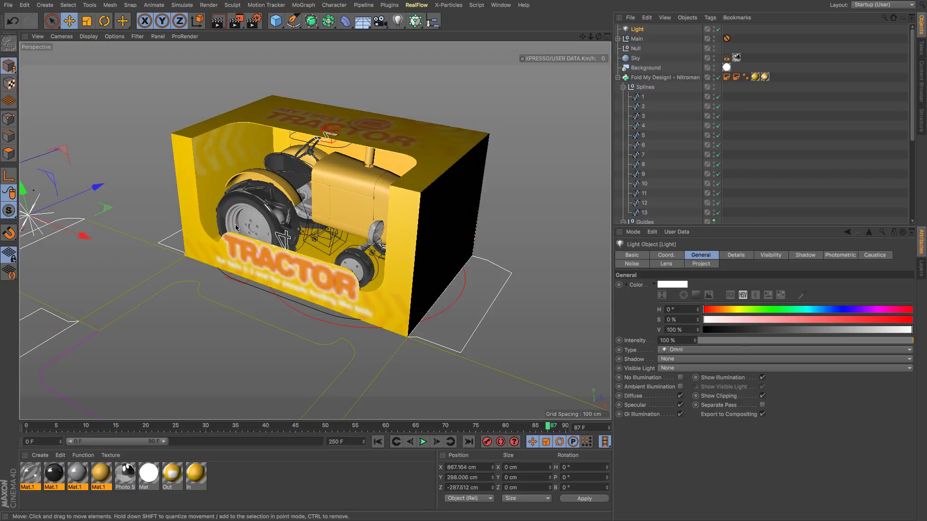
# Set the light to 50% intensity with Area shadows and render the view.
pyautogui.click(806, 341)
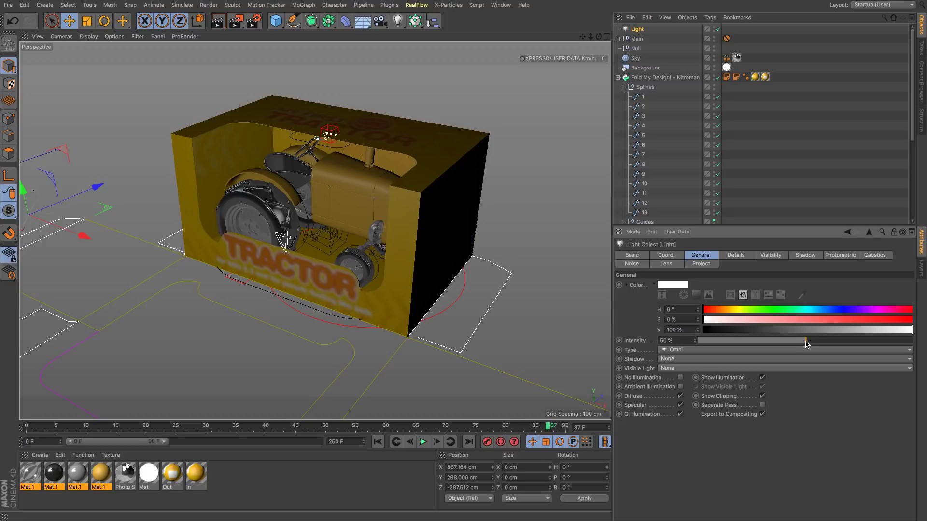
pyautogui.click(688, 360)
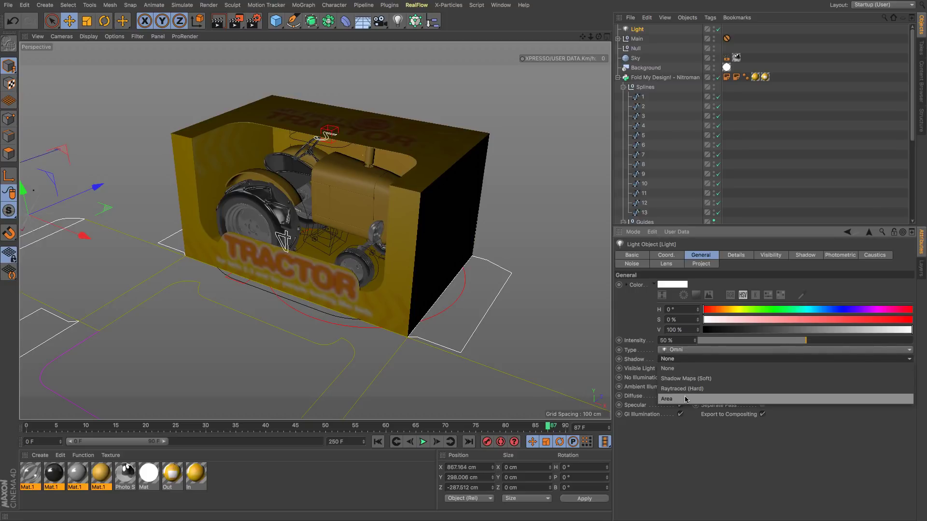
pyautogui.click(685, 398)
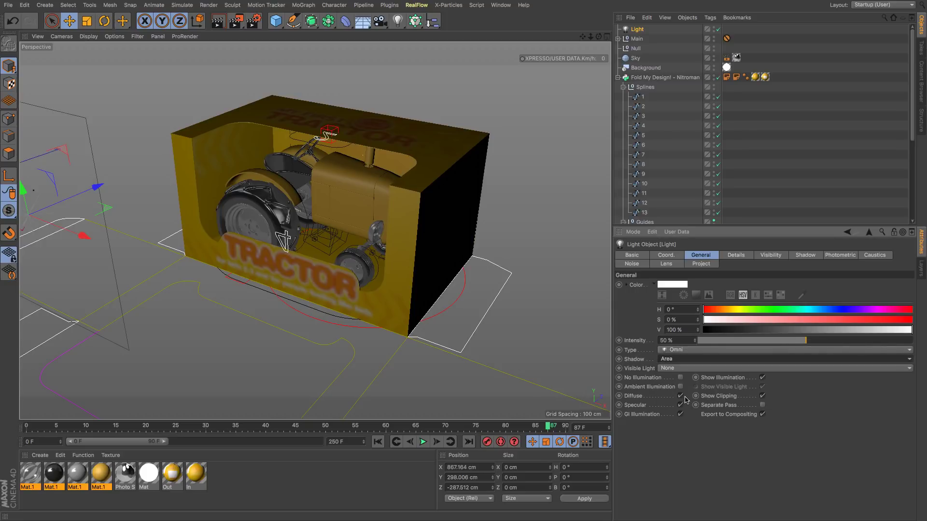
pyautogui.click(217, 22)
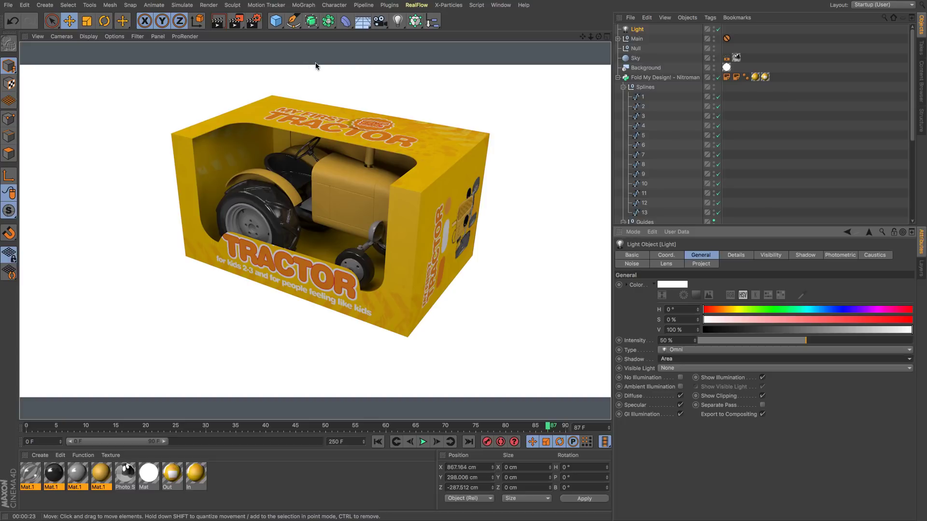
# Add a Disc primitive, enlarge its outer radius to about 564 cm and centre it under the box.
pyautogui.click(276, 21)
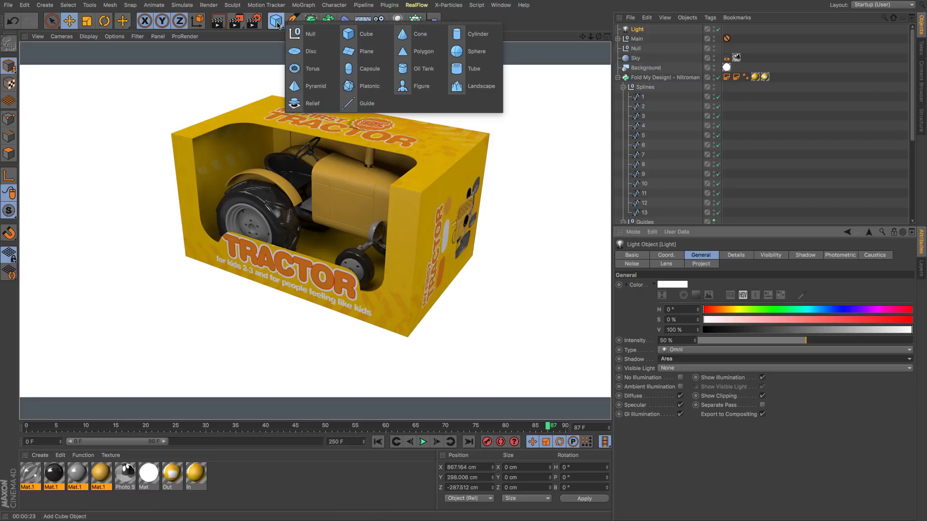
pyautogui.click(305, 51)
pyautogui.press('F2')
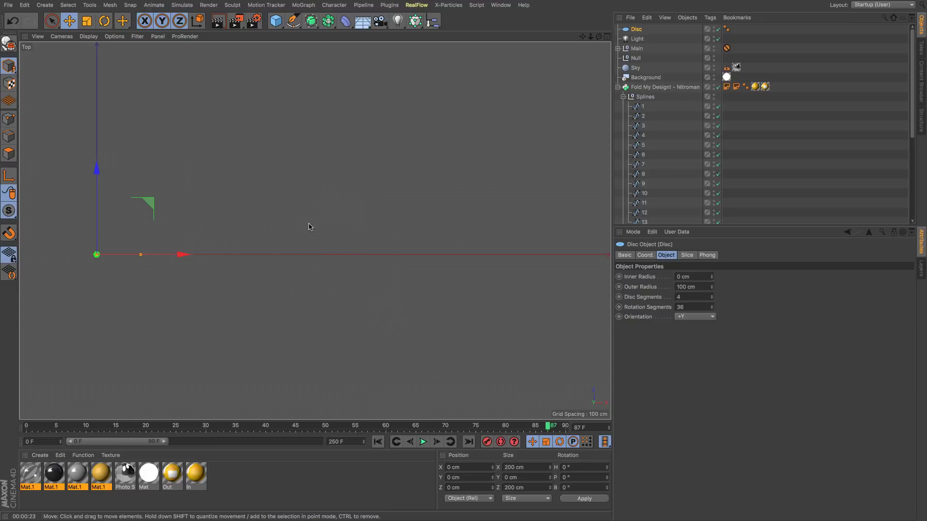
pyautogui.moveTo(179, 204)
pyautogui.mouseDown()
pyautogui.moveTo(601, 187)
pyautogui.moveTo(554, 186)
pyautogui.moveTo(558, 207)
pyautogui.mouseUp()
pyautogui.scroll(-5, 554, 187)
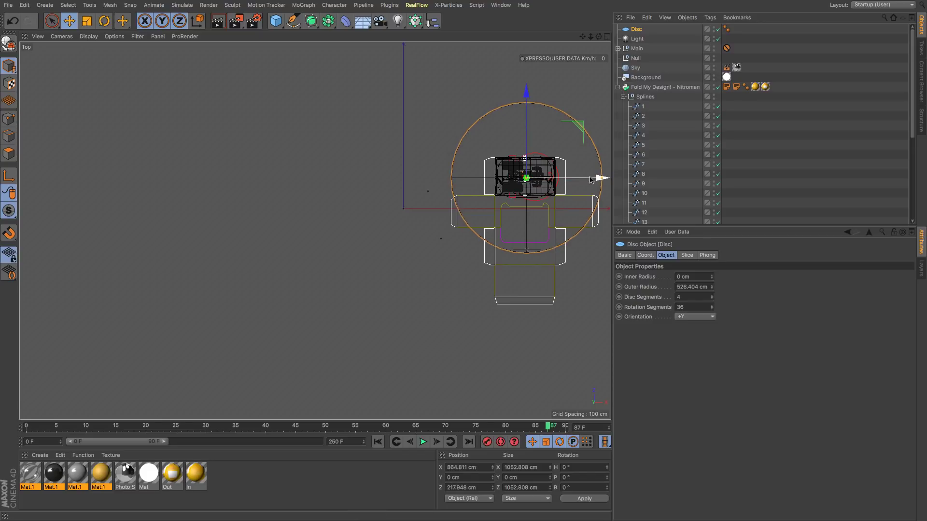
pyautogui.moveTo(579, 207); pyautogui.dragTo(591, 206)
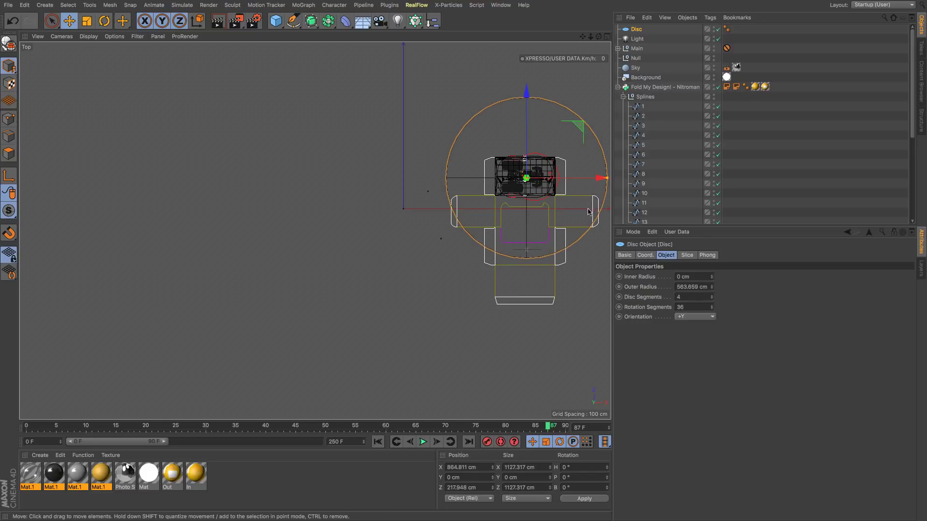
pyautogui.press('F1')
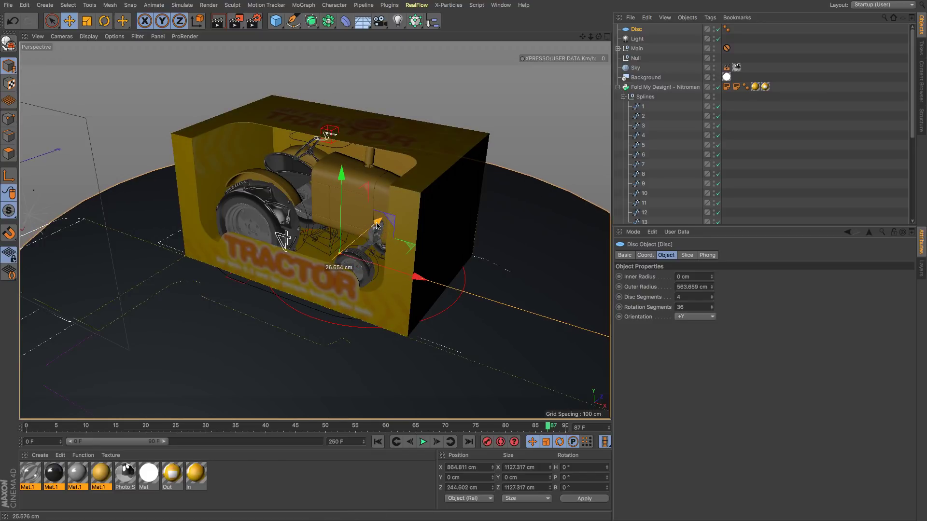
pyautogui.moveTo(372, 229); pyautogui.dragTo(376, 224)
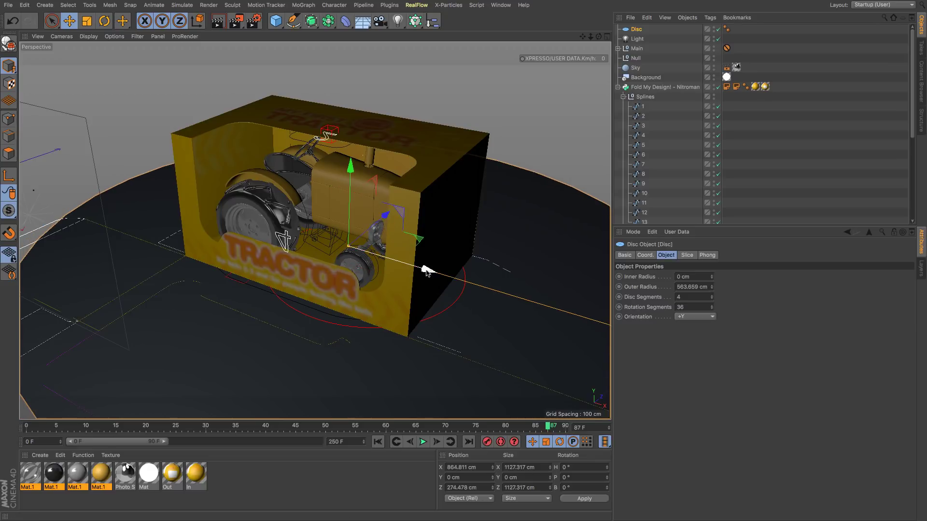
pyautogui.moveTo(427, 276); pyautogui.dragTo(389, 274)
# Create material Mat.2 with pure white colour, reflectance off and the Alpha channel enabled.
pyautogui.doubleClick(222, 476)
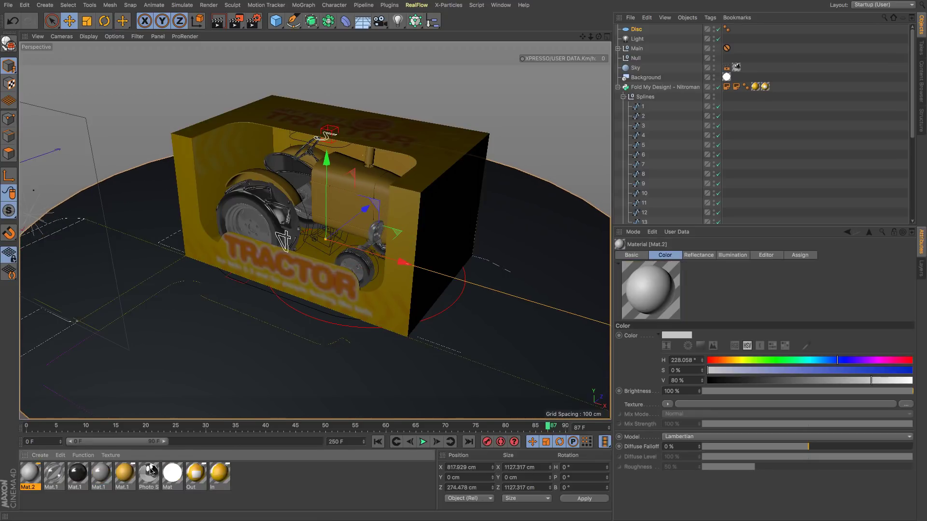
pyautogui.doubleClick(37, 476)
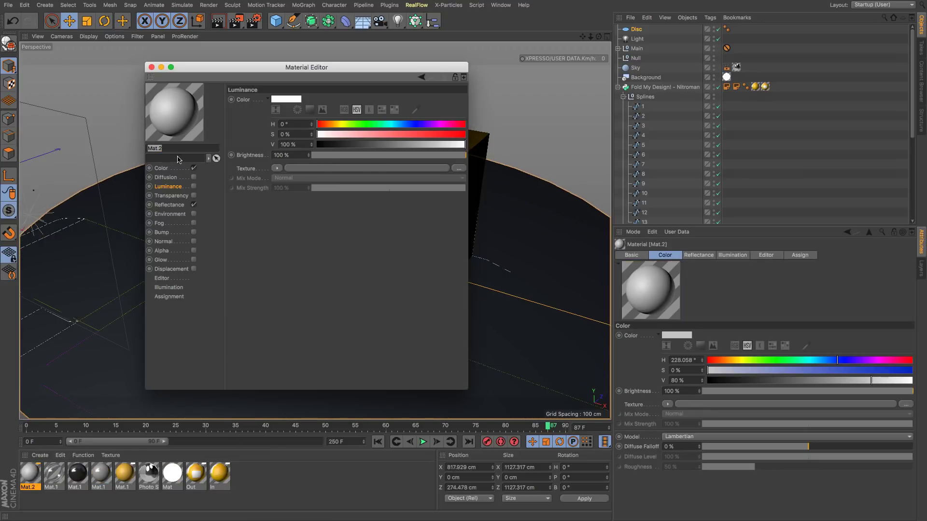
pyautogui.click(169, 170)
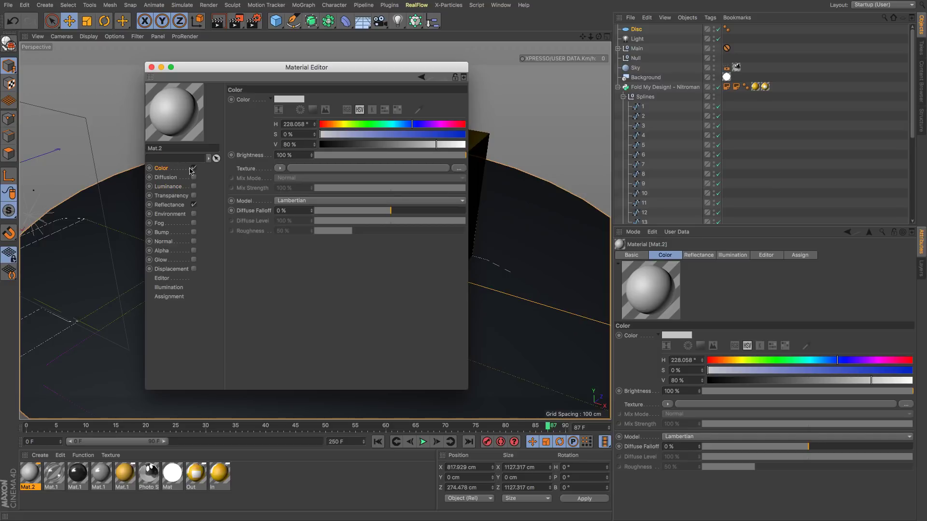
pyautogui.click(194, 205)
pyautogui.moveTo(397, 146); pyautogui.dragTo(463, 144)
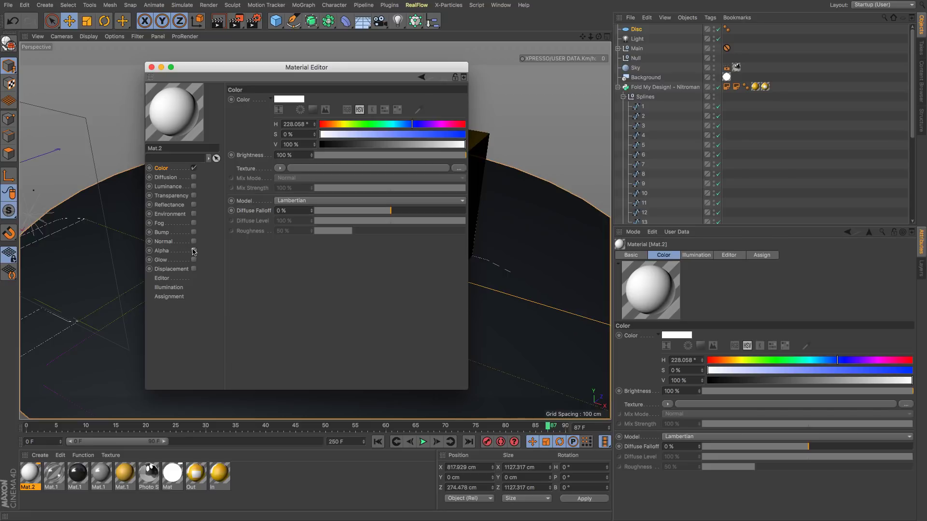
pyautogui.click(194, 251)
# Load a 2D Circular gradient into Alpha, invert its knots and pull the fade inward.
pyautogui.click(280, 158)
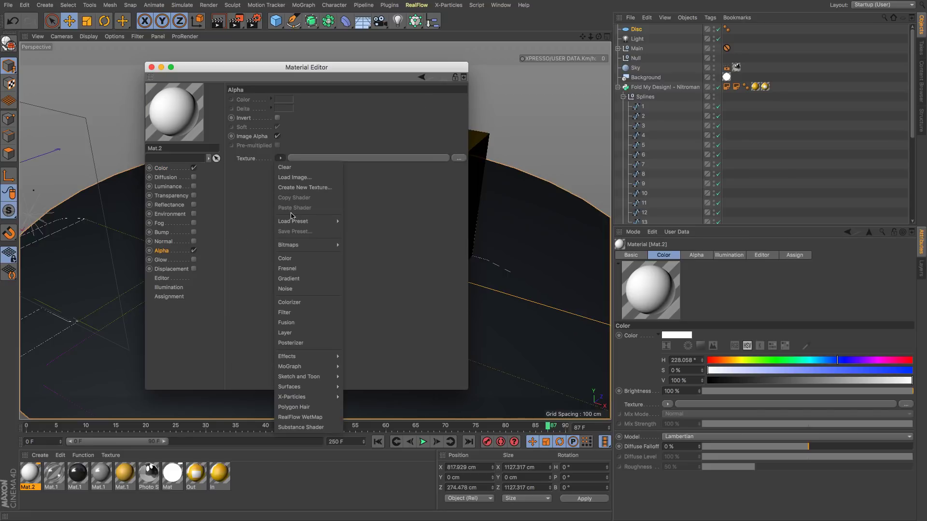
pyautogui.click(289, 279)
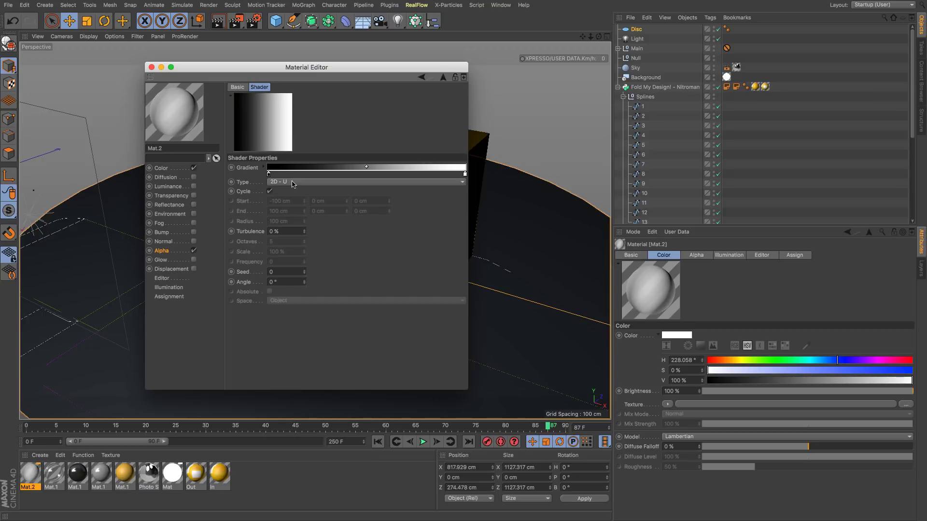
pyautogui.click(301, 183)
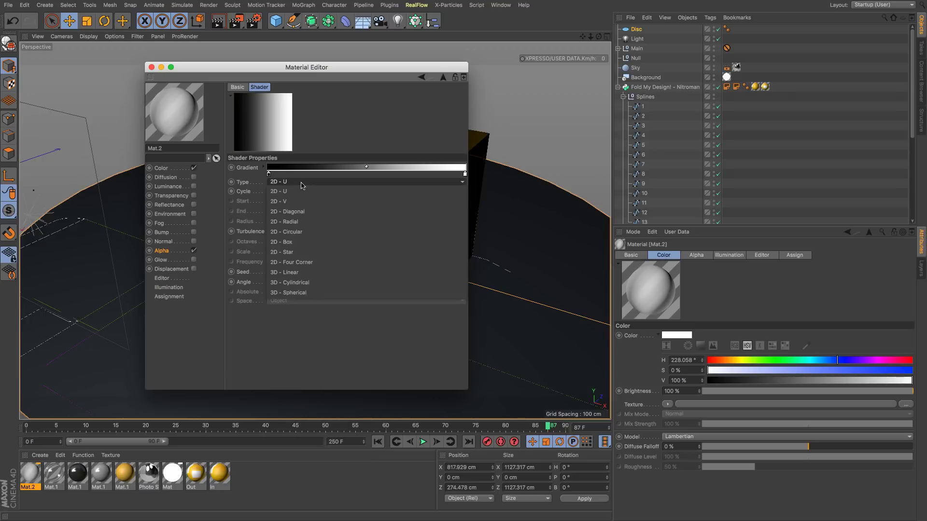
pyautogui.click(310, 222)
pyautogui.click(302, 183)
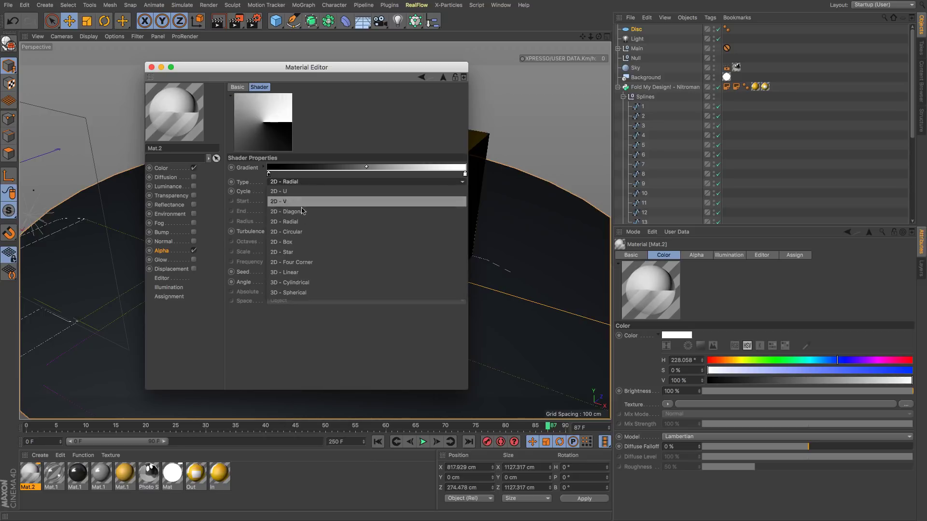
pyautogui.click(300, 231)
pyautogui.rightClick(356, 169)
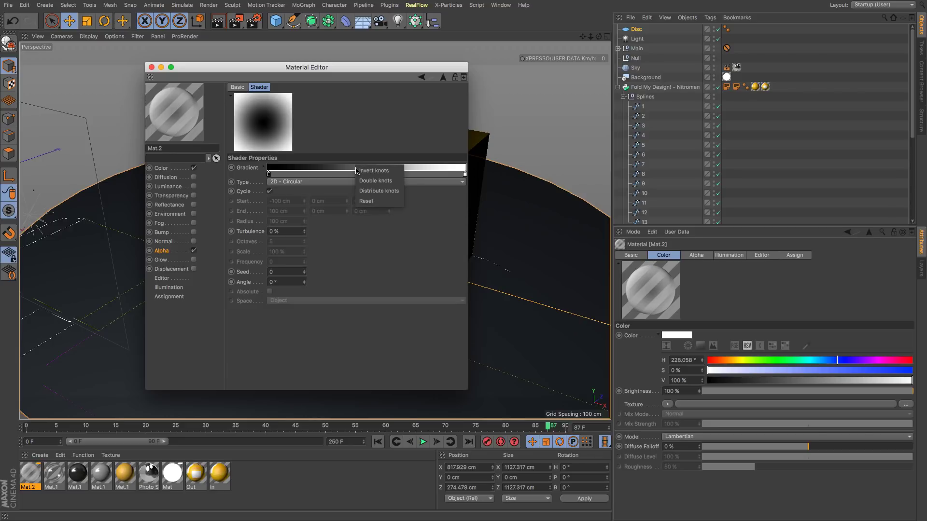
pyautogui.click(369, 170)
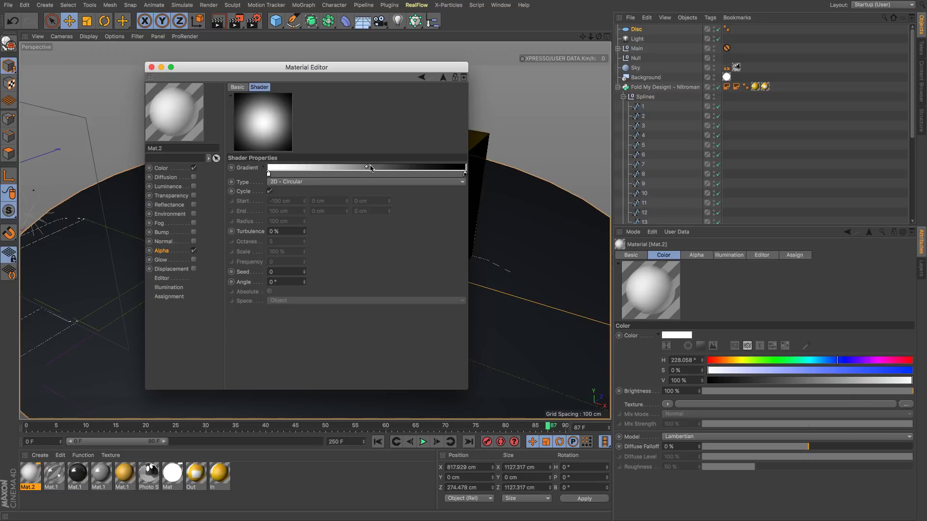
pyautogui.moveTo(367, 169); pyautogui.dragTo(348, 168)
pyautogui.moveTo(464, 174); pyautogui.dragTo(421, 174)
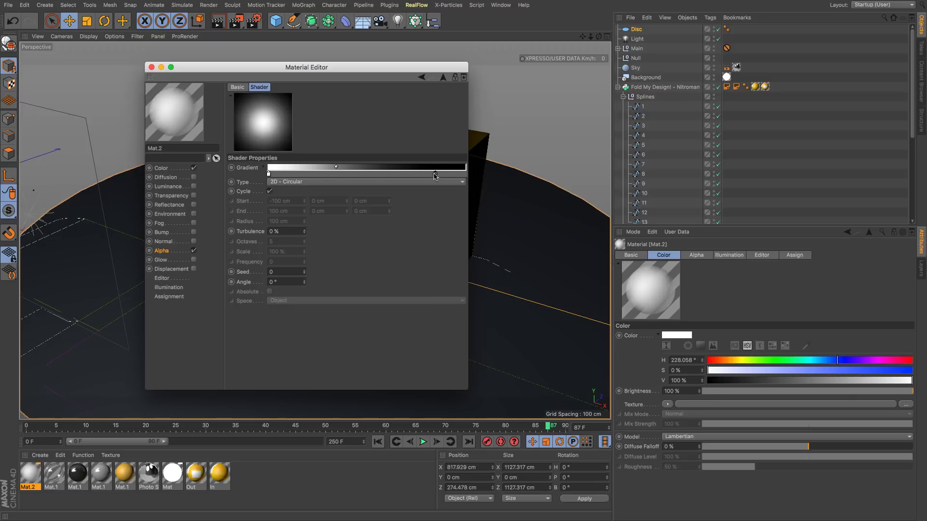
pyautogui.moveTo(31, 475); pyautogui.dragTo(95, 331)
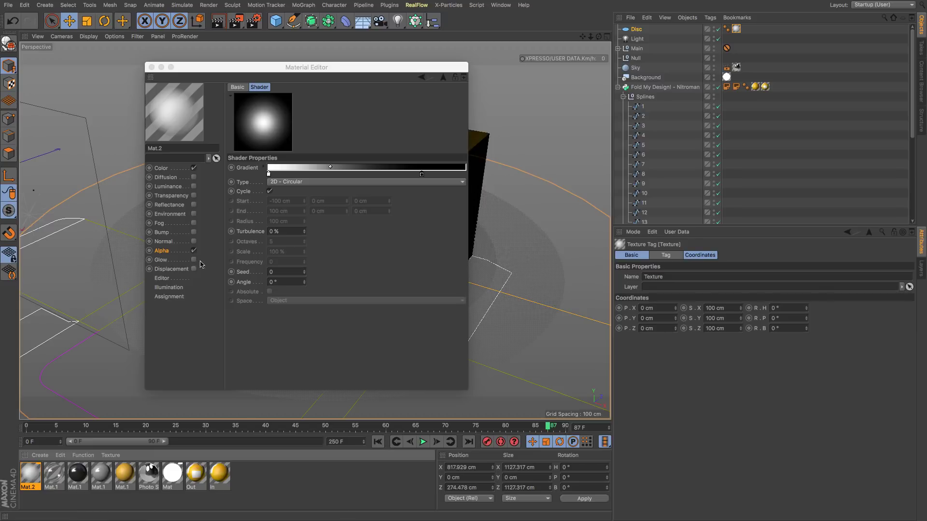
# Add a Beckmann reflectance layer at 10% strength and close the Material Editor.
pyautogui.click(193, 205)
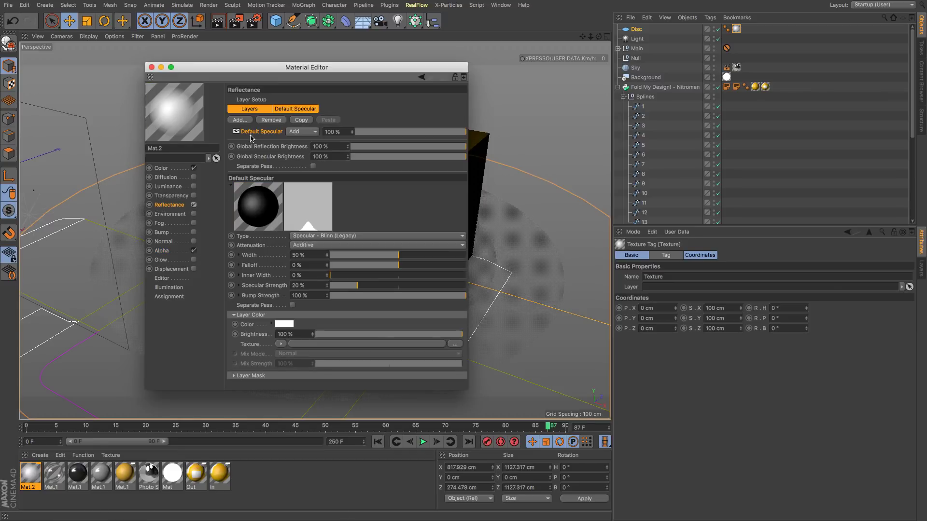
pyautogui.click(240, 120)
pyautogui.click(269, 122)
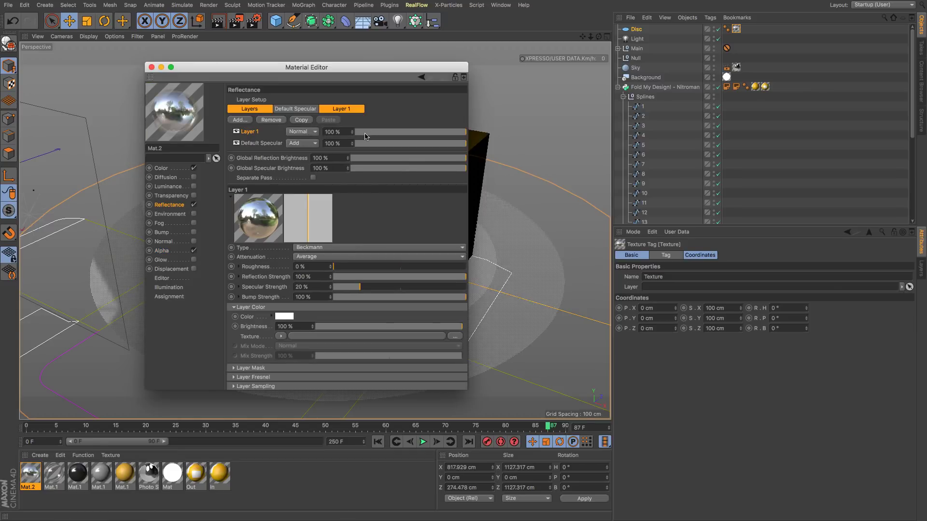
pyautogui.click(363, 134)
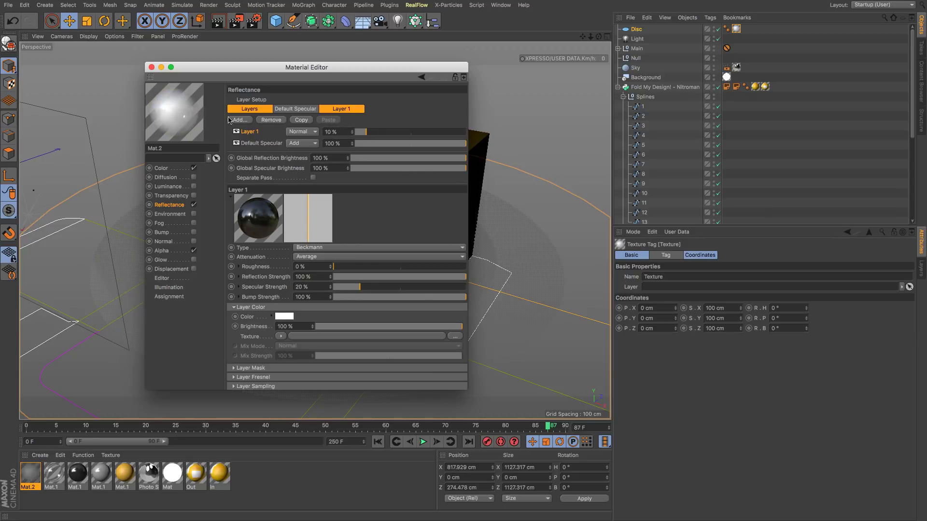
pyautogui.click(151, 66)
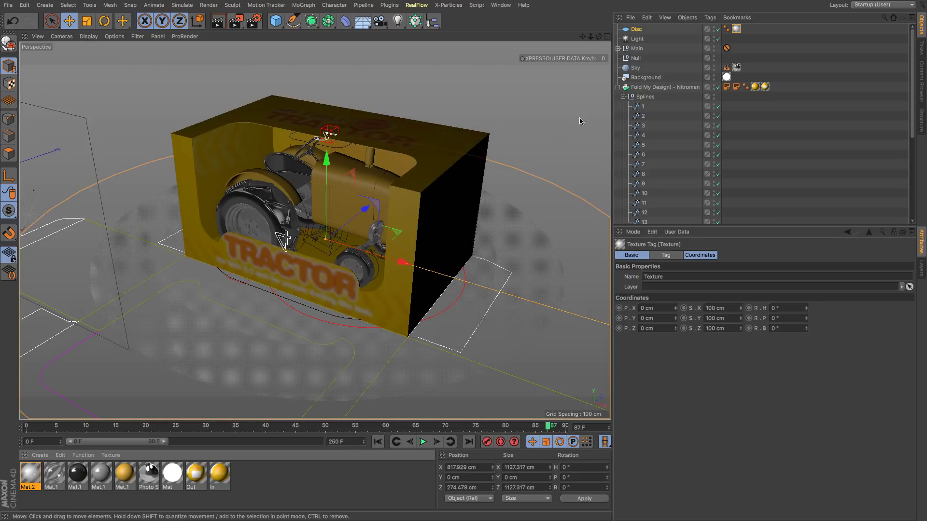
# Give the Disc a Compositing tag set as Compositing Background and render the view.
pyautogui.click(637, 30)
pyautogui.click(710, 18)
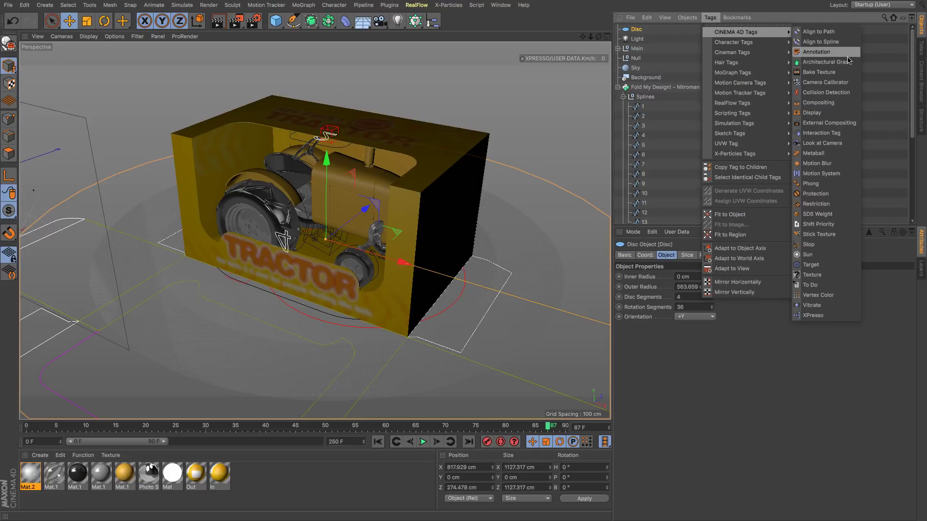
pyautogui.click(837, 103)
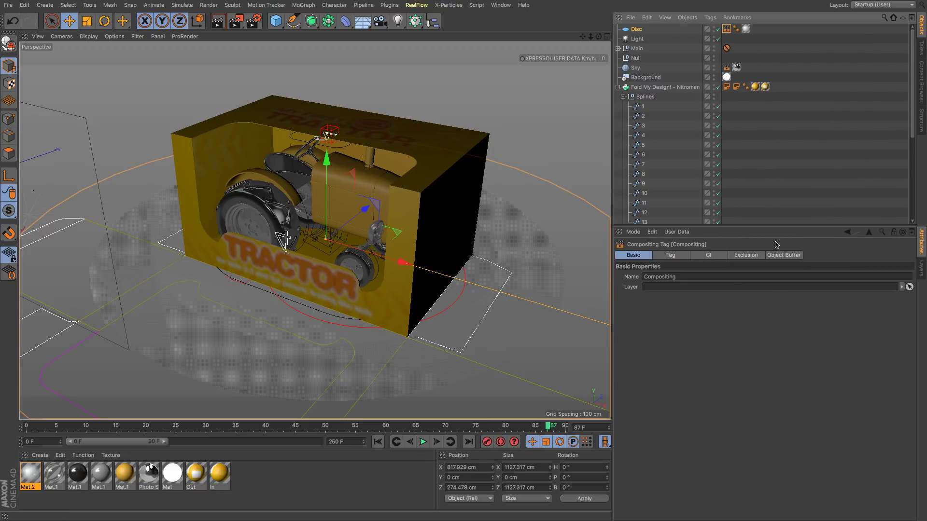
pyautogui.click(745, 256)
pyautogui.click(780, 255)
pyautogui.click(708, 255)
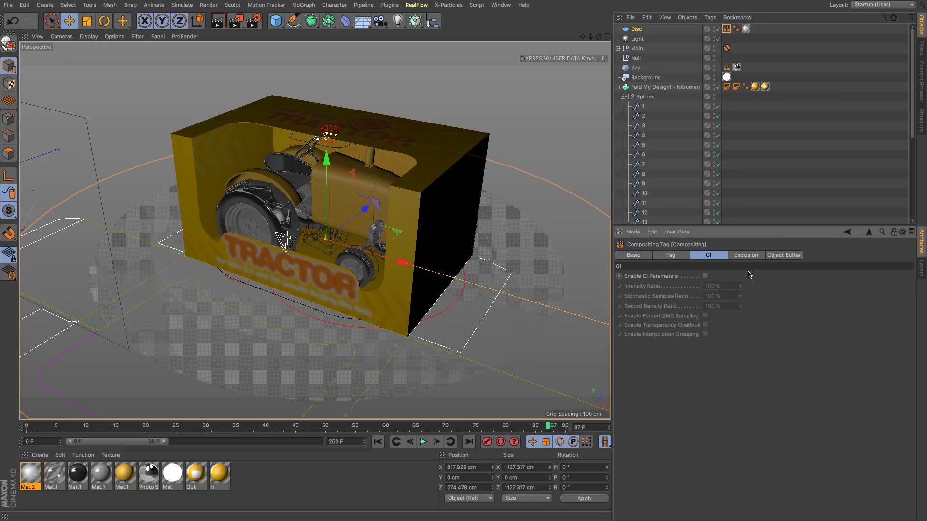
pyautogui.click(672, 257)
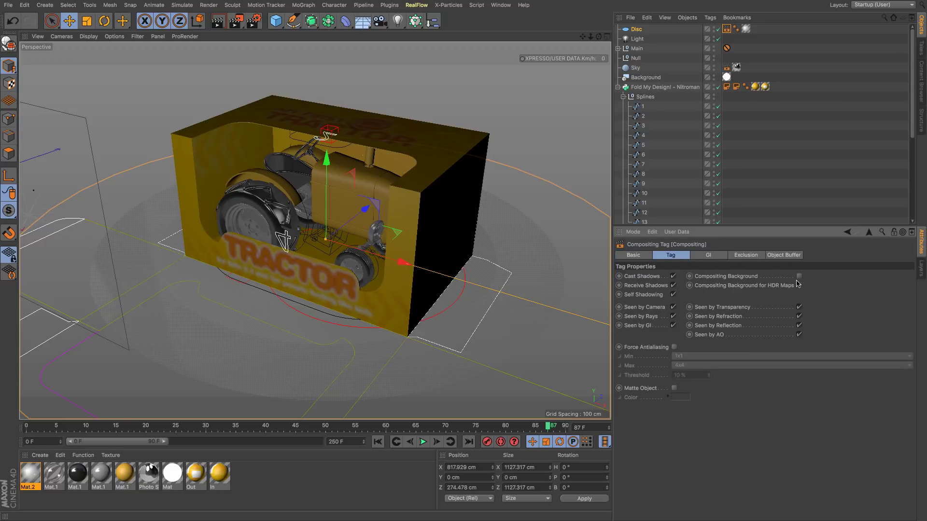
pyautogui.click(218, 27)
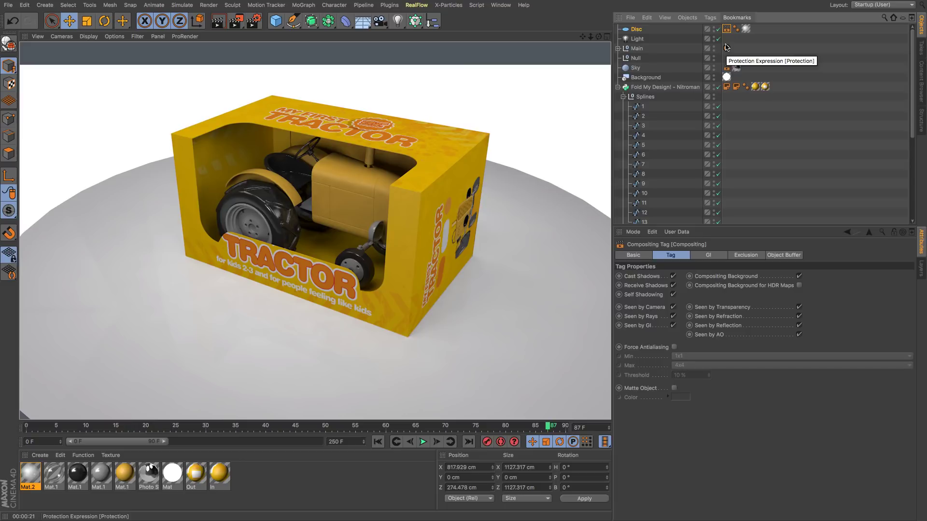
# Uncheck Seen by Transparency on the Sky's tag and raise Mat.2's reflection layer to 25%.
pyautogui.click(726, 70)
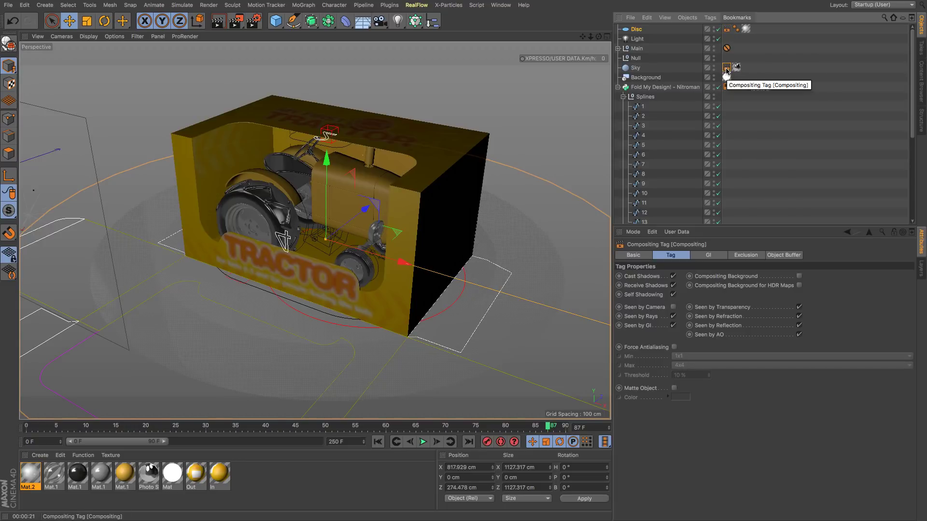
pyautogui.click(798, 307)
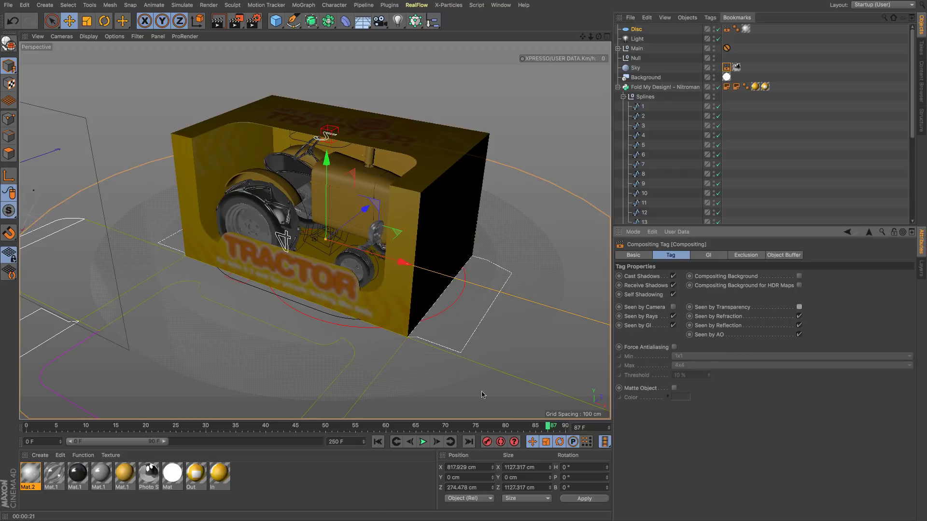
pyautogui.doubleClick(30, 475)
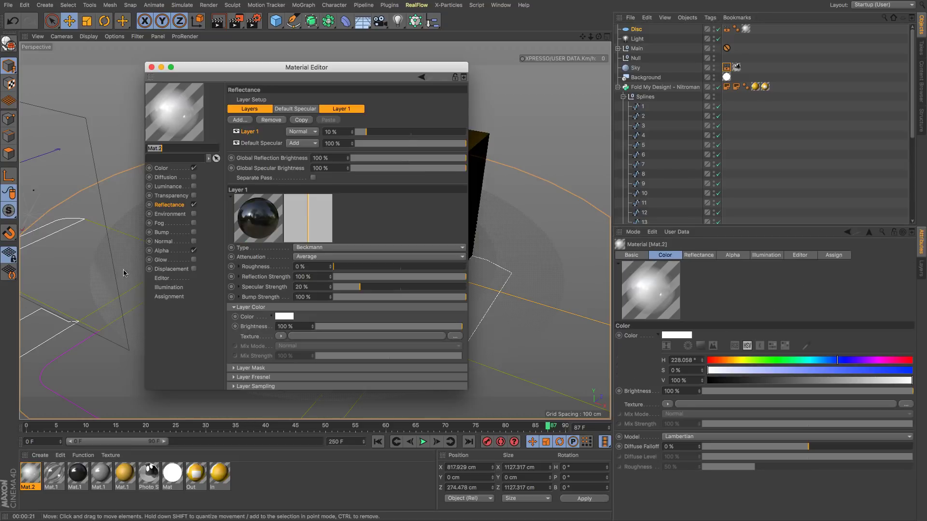
pyautogui.click(339, 129)
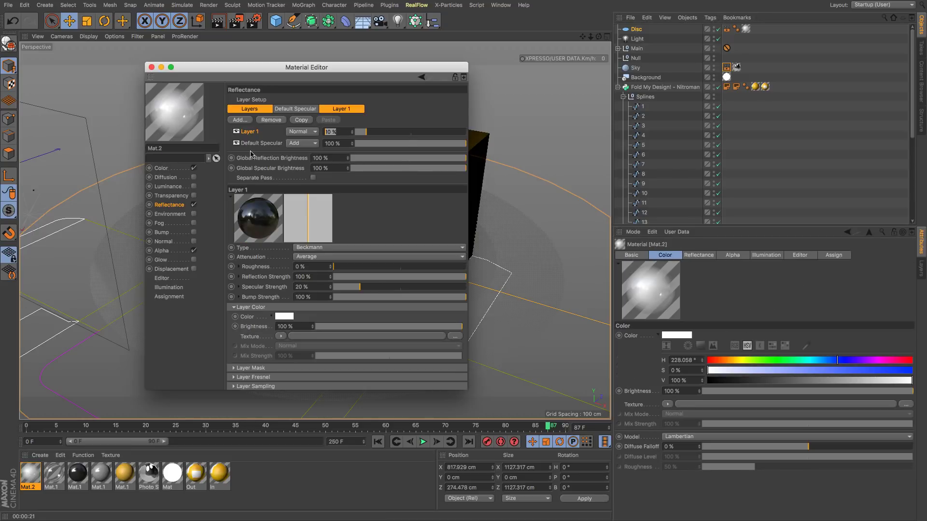
pyautogui.write('25')
pyautogui.press('Return')
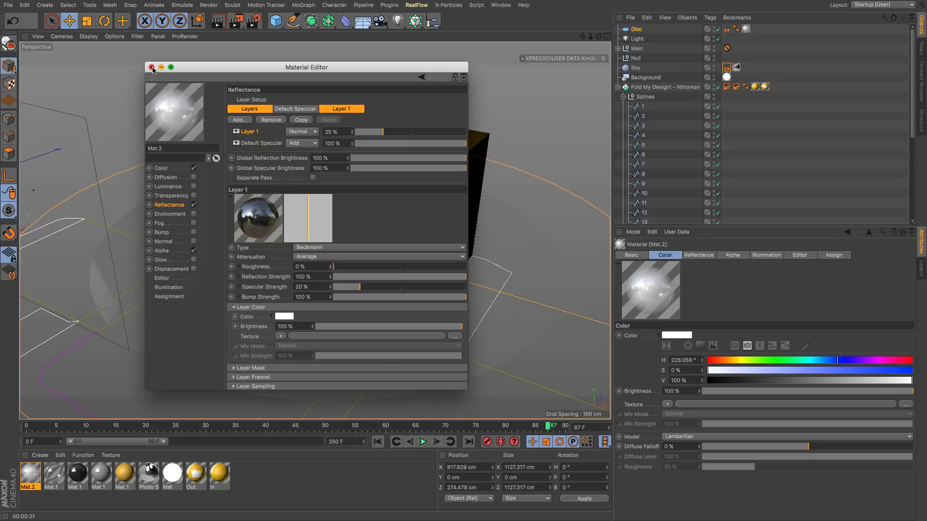
pyautogui.click(150, 66)
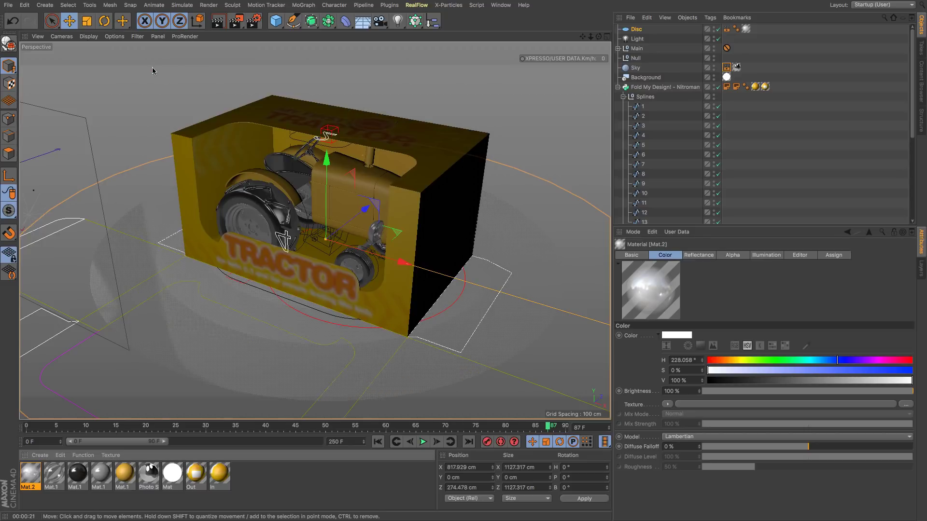
# Render the view of the tractor box on the white reflective disc floor.
pyautogui.click(217, 20)
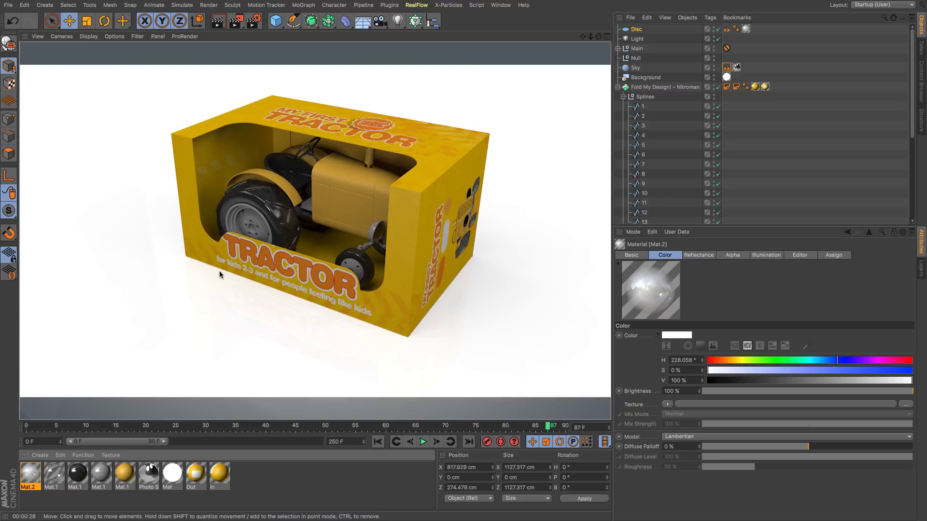
# Add a Plane, rotate it upright to 90° and set its Width Segments to 1.
pyautogui.click(275, 20)
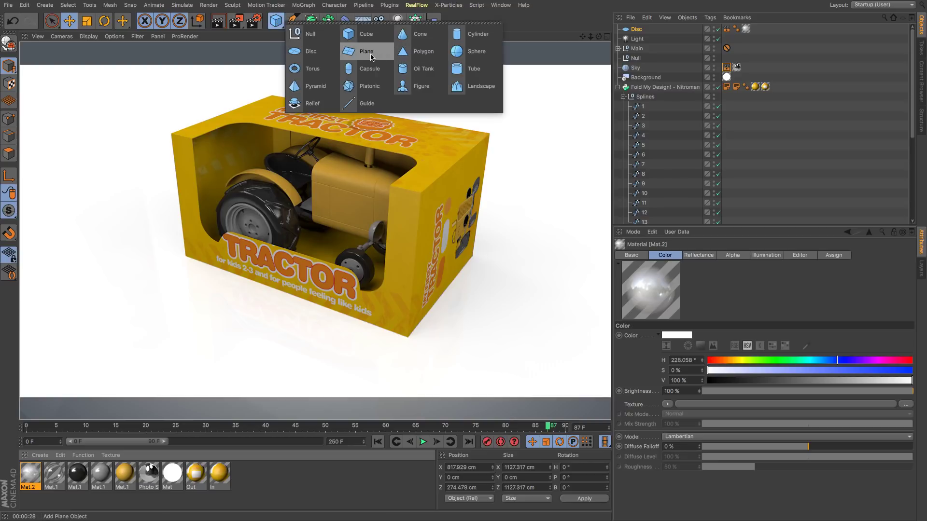
pyautogui.click(367, 53)
pyautogui.press('e')
pyautogui.press('r')
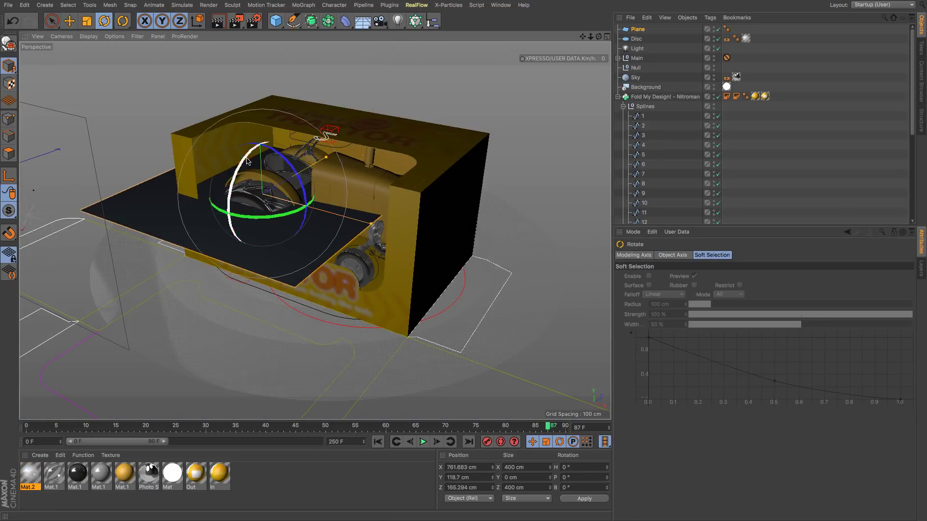
pyautogui.moveTo(247, 160)
pyautogui.mouseDown()
pyautogui.moveTo(224, 280)
pyautogui.moveTo(283, 239)
pyautogui.mouseUp()
pyautogui.press('e')
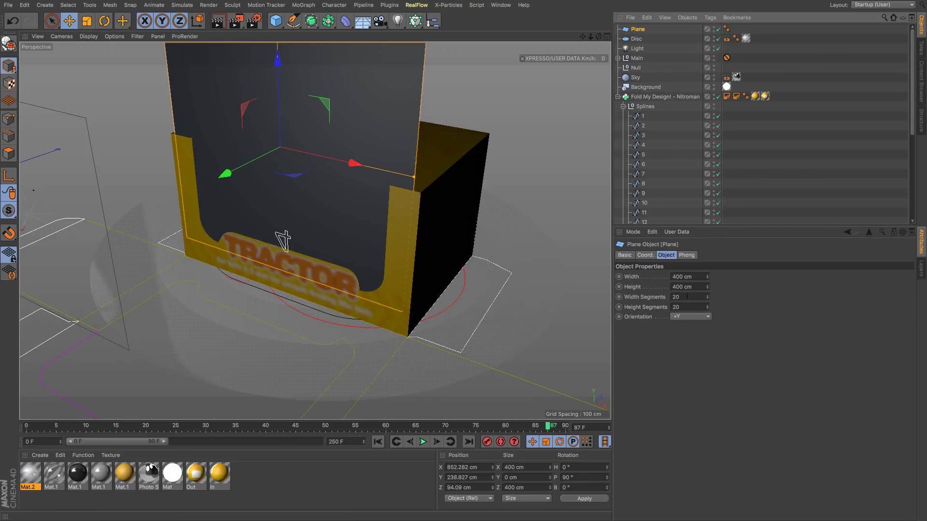
pyautogui.click(680, 297)
pyautogui.press('Tab')
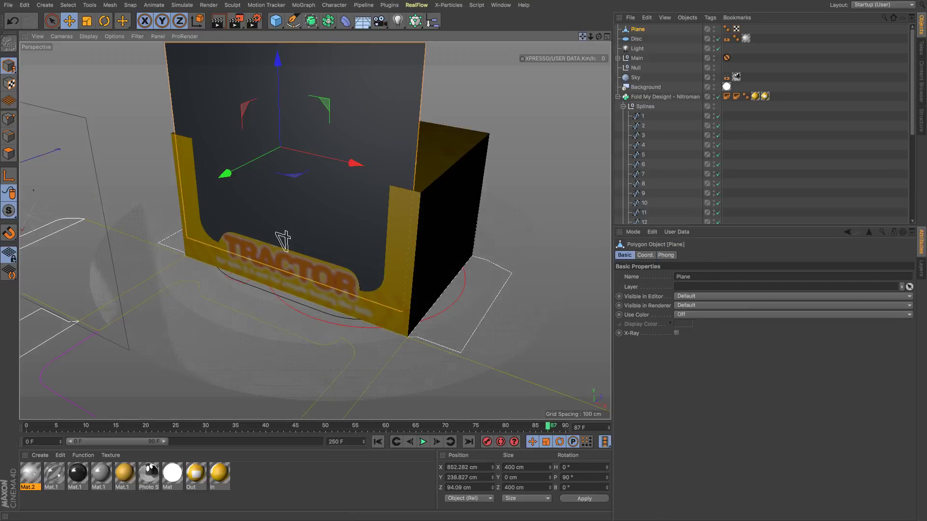
# Move the plane down over the box's front window opening, checking it in Front view.
pyautogui.moveTo(326, 129); pyautogui.dragTo(322, 184)
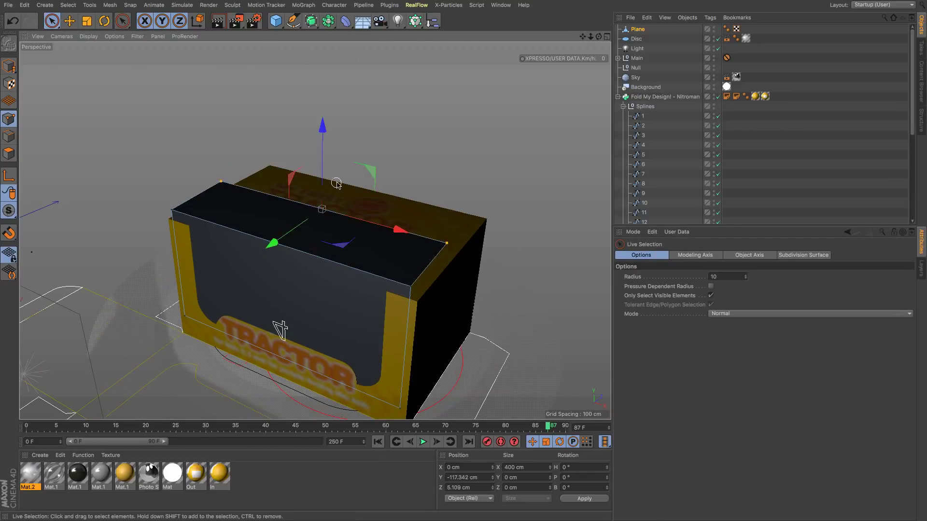
pyautogui.press('F4')
pyautogui.press('F1')
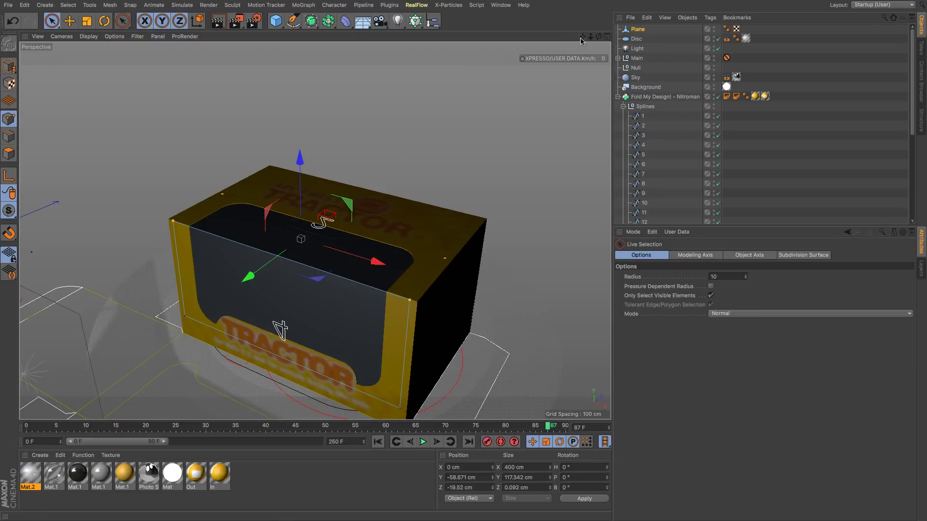
pyautogui.moveTo(583, 36); pyautogui.dragTo(586, 7)
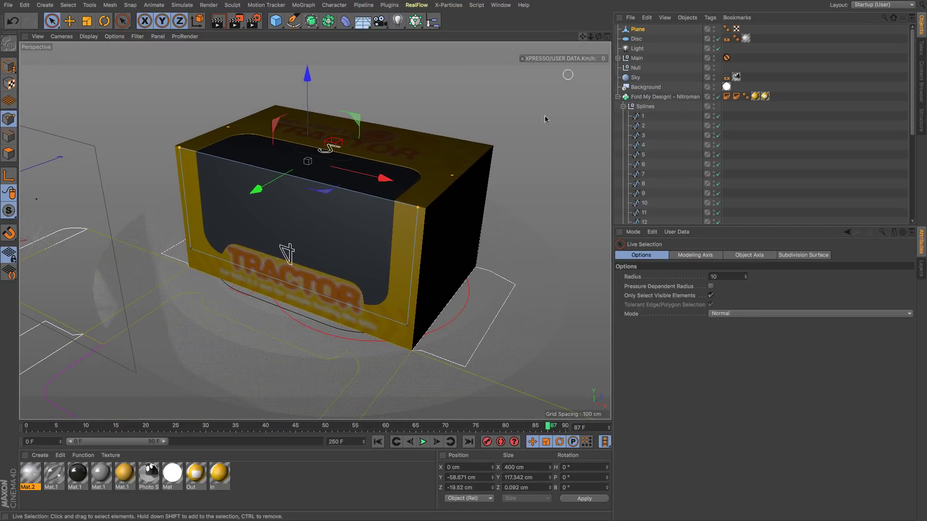
# Create a new material Mat.3 and assign it to the box's front window plane.
pyautogui.click(39, 457)
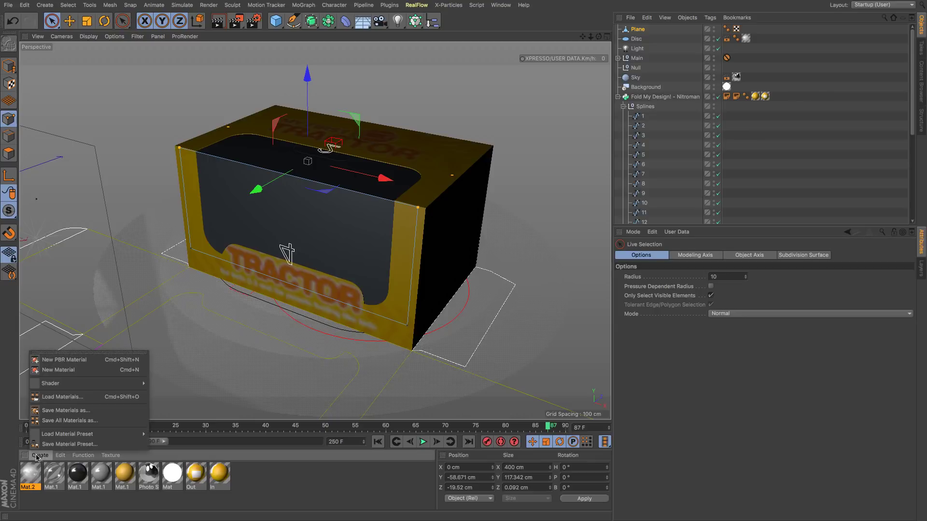
pyautogui.click(44, 369)
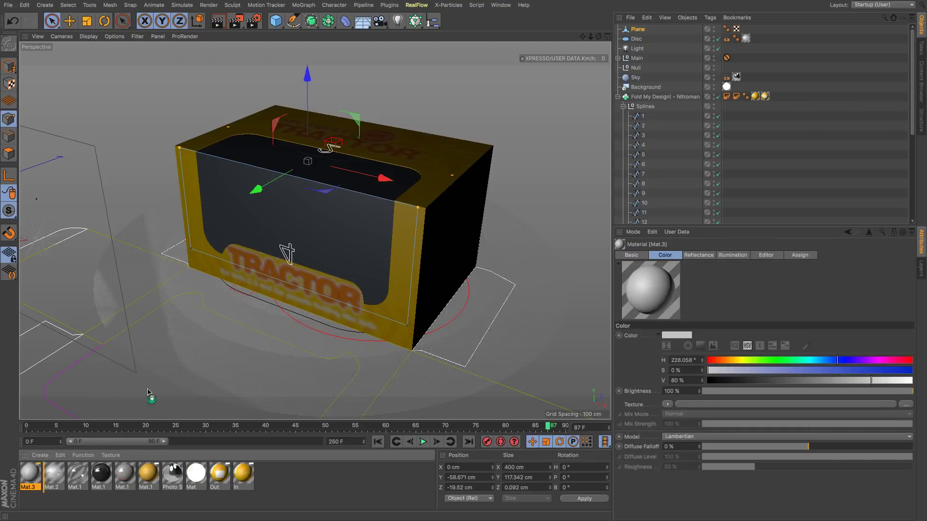
pyautogui.moveTo(35, 466); pyautogui.dragTo(319, 228)
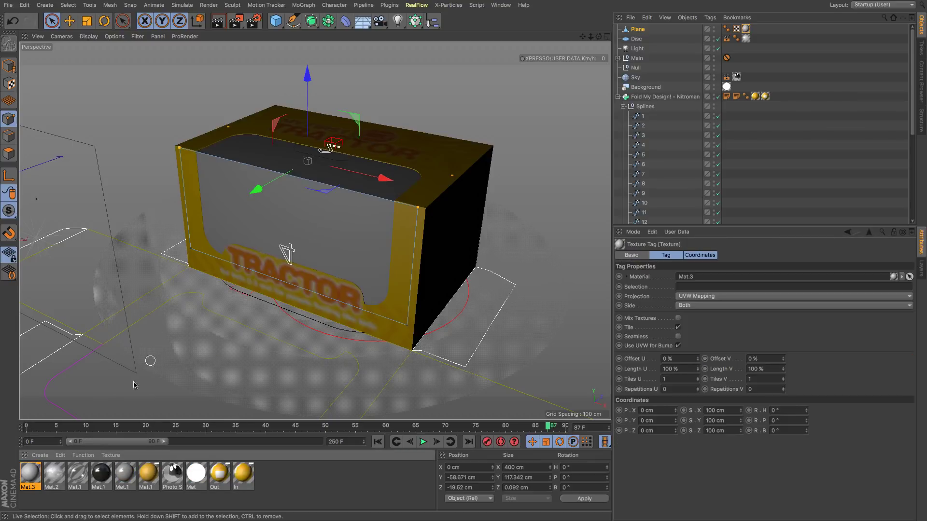
pyautogui.doubleClick(29, 474)
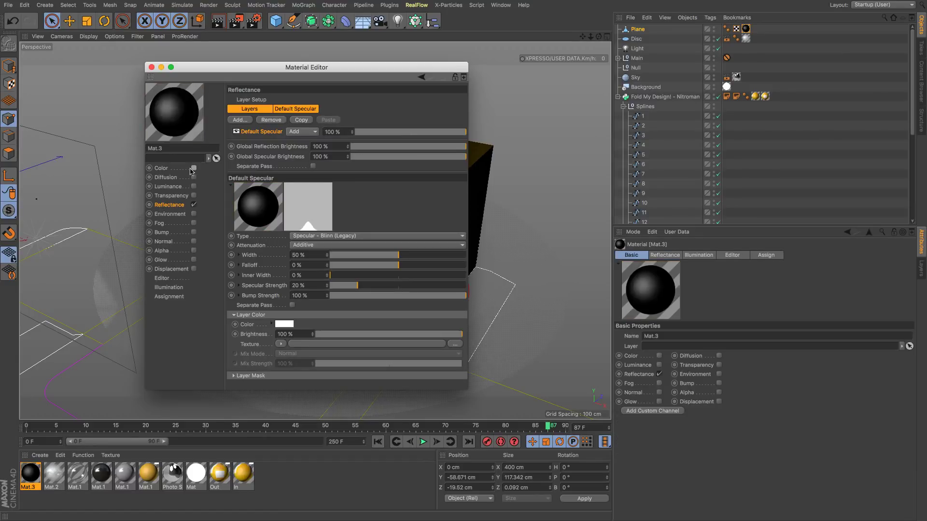
# Make Mat.3 transparent at about 92%, add a 22% reflectance layer and strengthen its specular highlight.
pyautogui.click(193, 196)
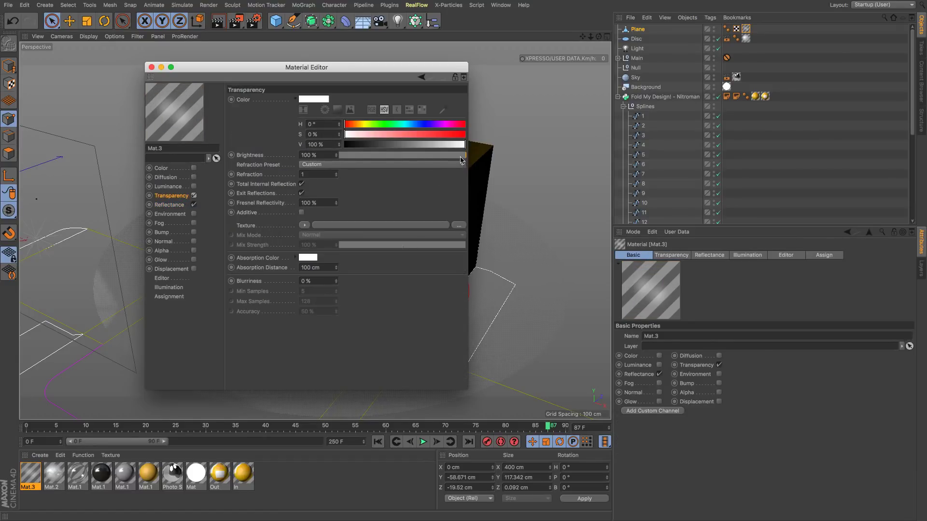
pyautogui.moveTo(463, 156); pyautogui.dragTo(458, 158)
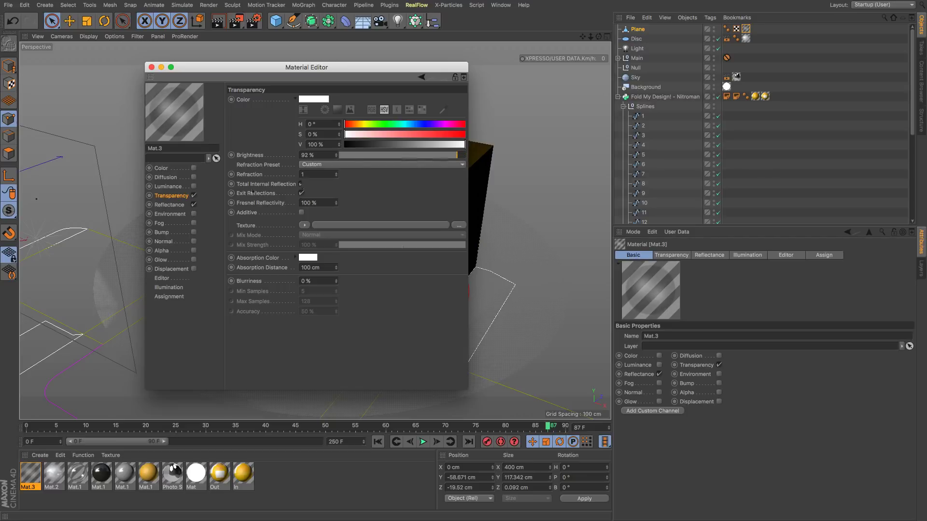
pyautogui.click(173, 206)
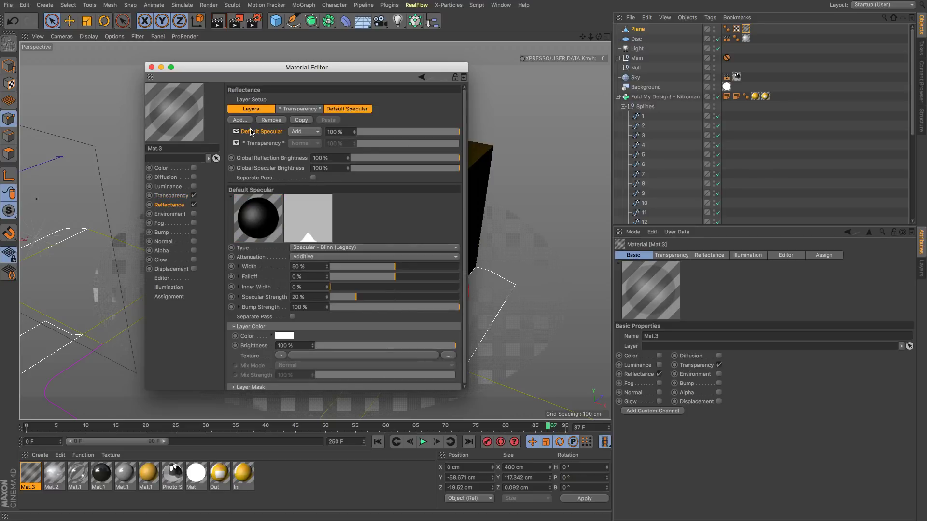
pyautogui.click(240, 119)
pyautogui.click(274, 126)
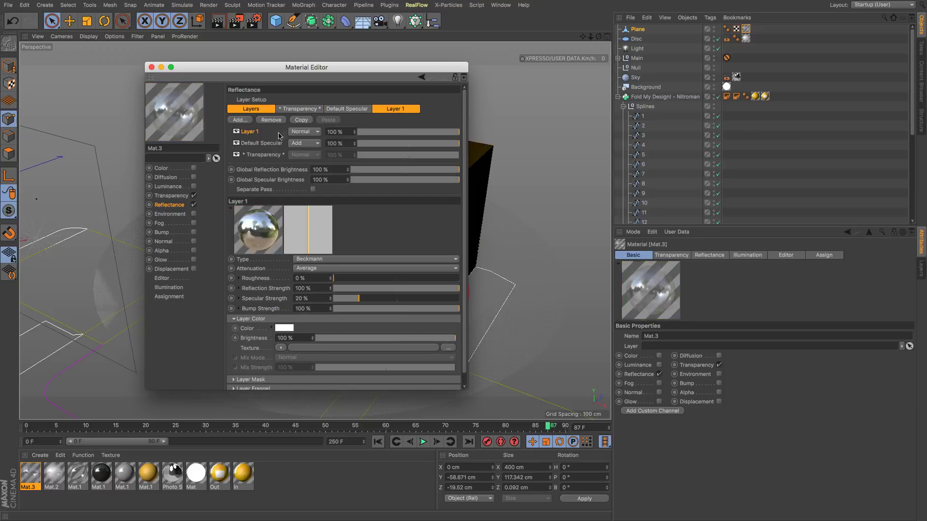
pyautogui.click(380, 133)
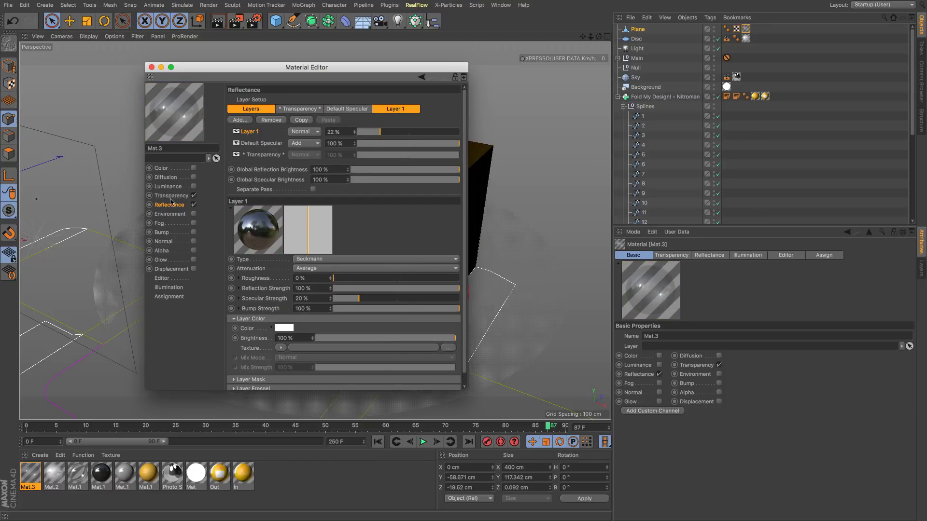
pyautogui.click(262, 143)
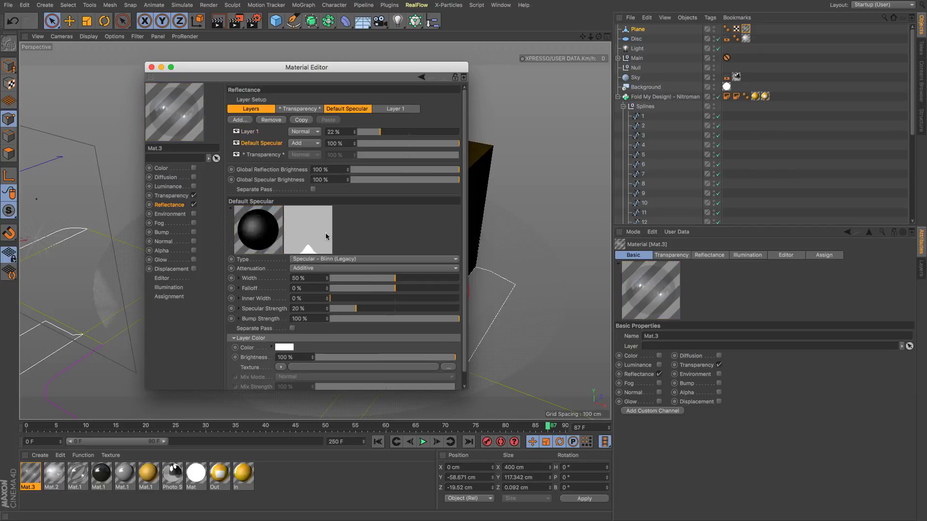
pyautogui.moveTo(405, 313); pyautogui.dragTo(458, 313)
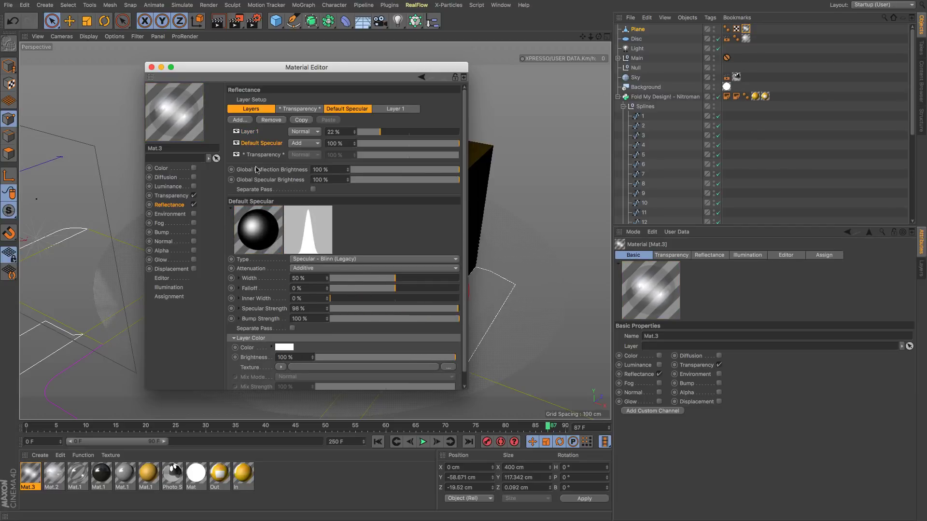
# Bevel the window's top front edge with a 3.338 cm offset and 3 subdivisions.
pyautogui.click(151, 68)
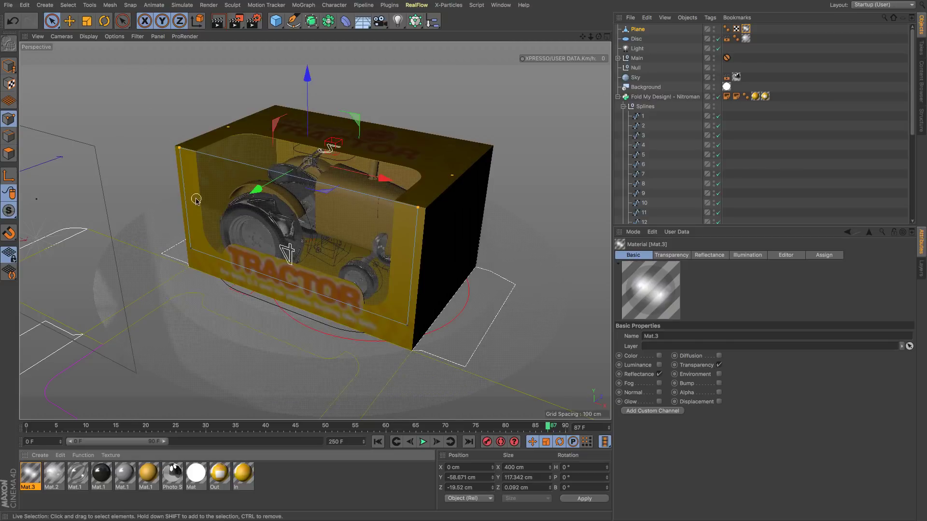
pyautogui.click(10, 136)
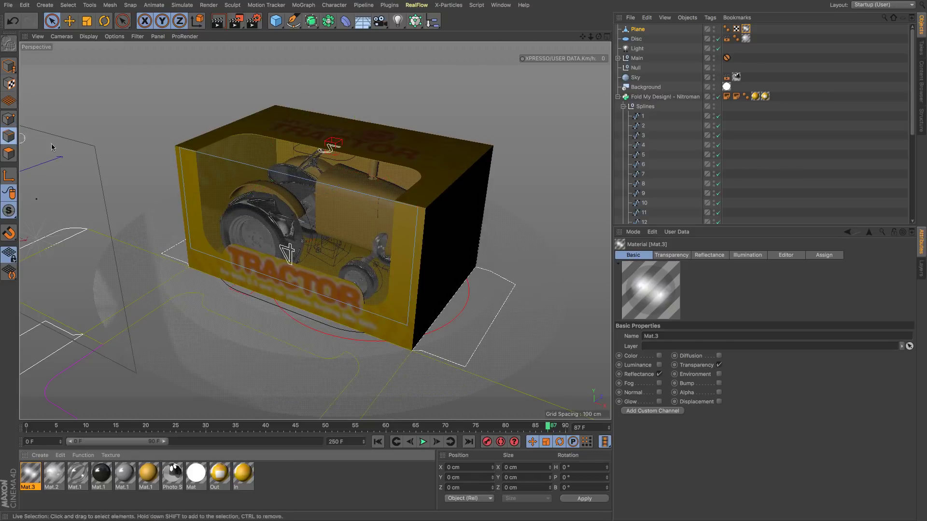
pyautogui.click(191, 150)
pyautogui.click(334, 185)
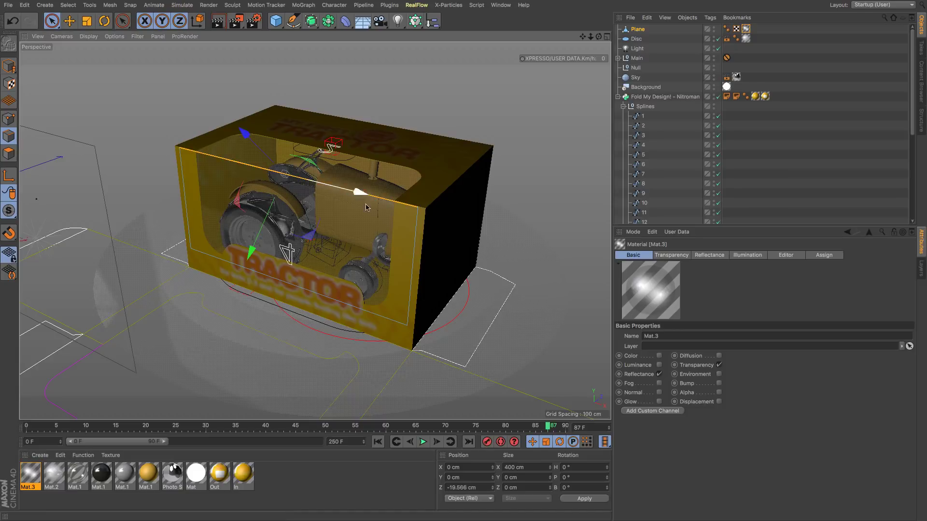
pyautogui.rightClick(438, 220)
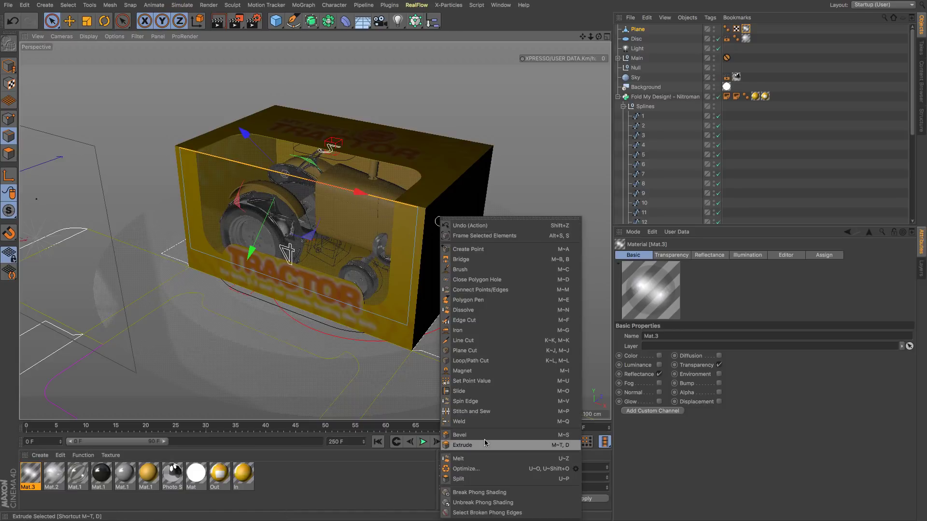
pyautogui.click(463, 435)
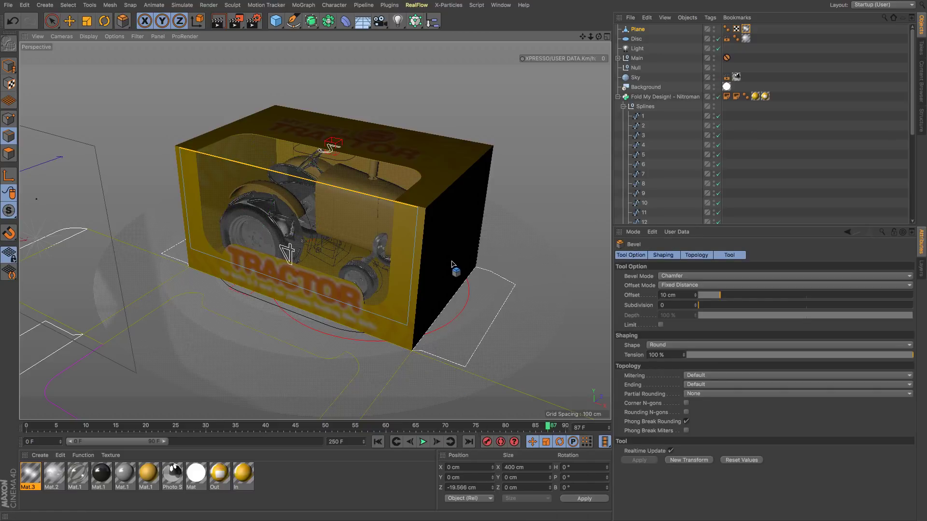
pyautogui.moveTo(451, 265)
pyautogui.mouseDown()
pyautogui.moveTo(470, 265)
pyautogui.moveTo(482, 286)
pyautogui.mouseUp()
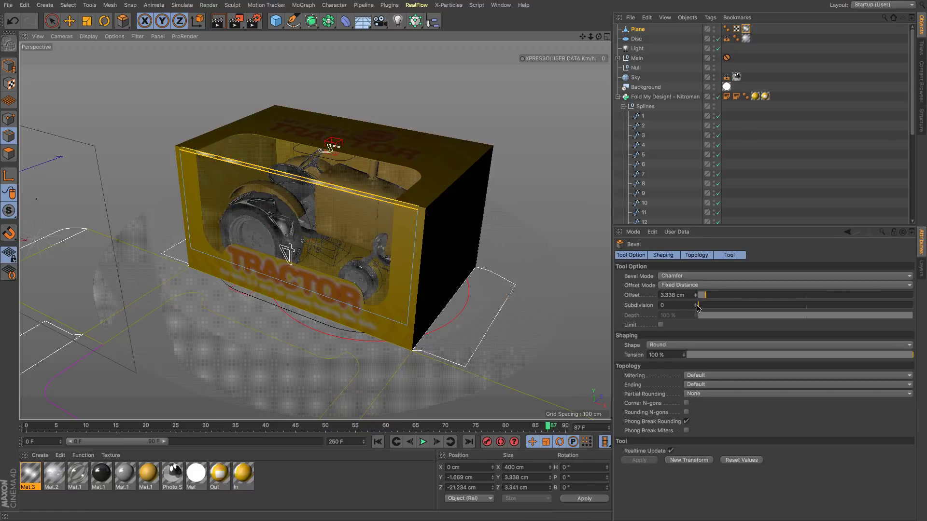
pyautogui.moveTo(697, 308); pyautogui.dragTo(730, 306)
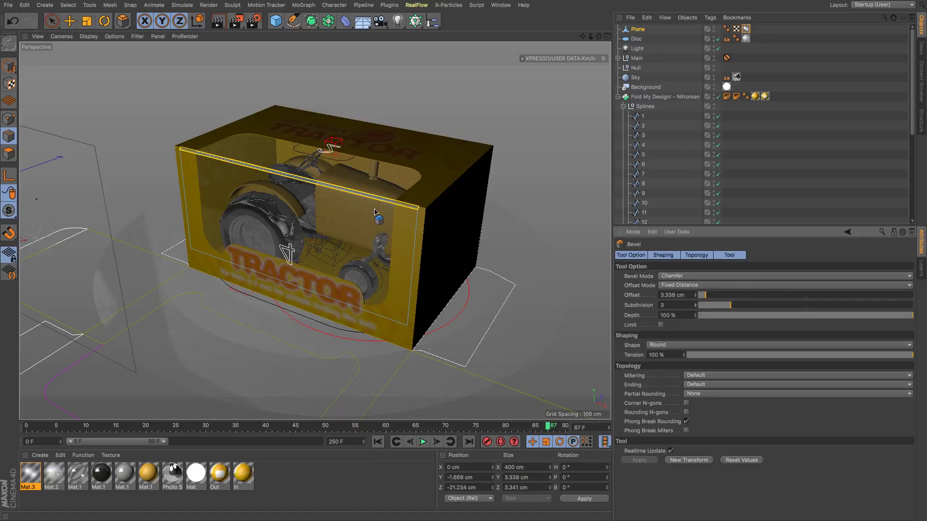
# From the right view nudge the window's top edge into place, then return to perspective.
pyautogui.press('F4')
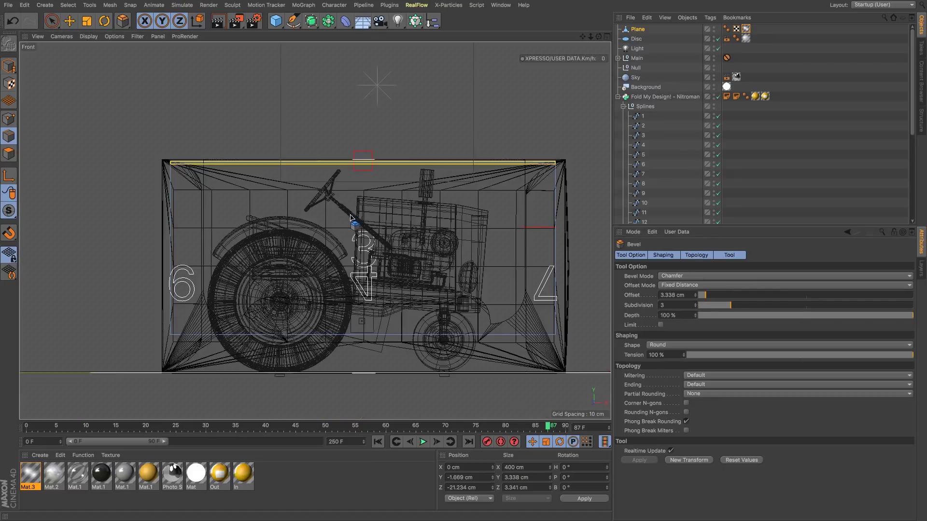
pyautogui.press('F2')
pyautogui.press('F3')
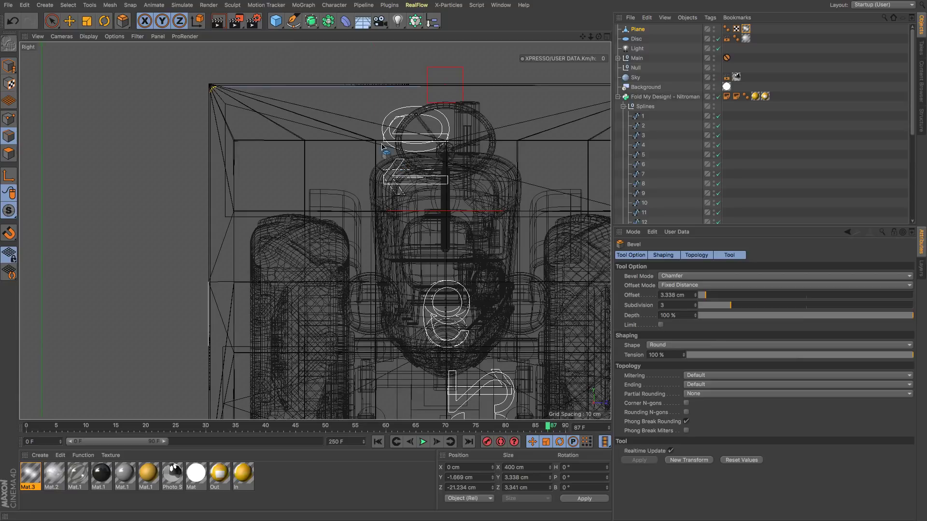
pyautogui.scroll(-3, 250, 87)
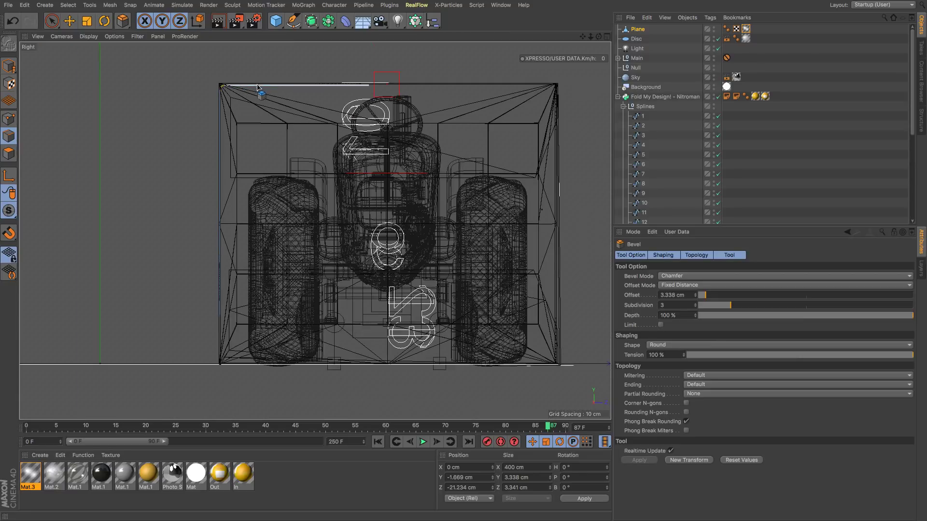
pyautogui.click(52, 22)
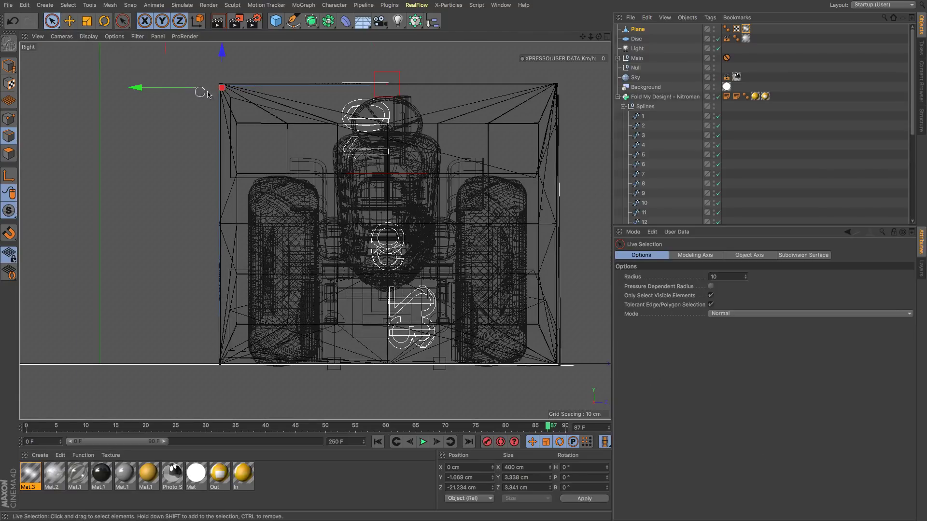
pyautogui.click(238, 100)
pyautogui.click(215, 91)
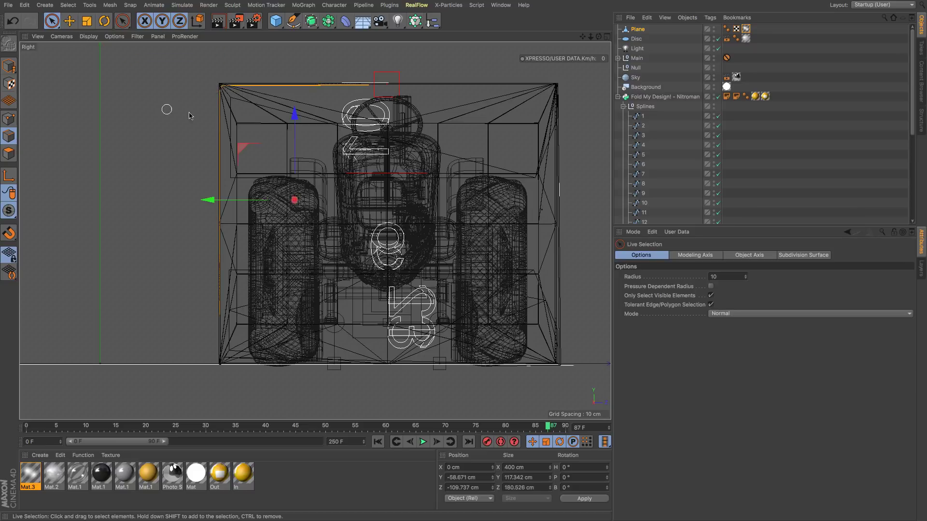
pyautogui.moveTo(206, 200); pyautogui.dragTo(209, 200)
pyautogui.press('F1')
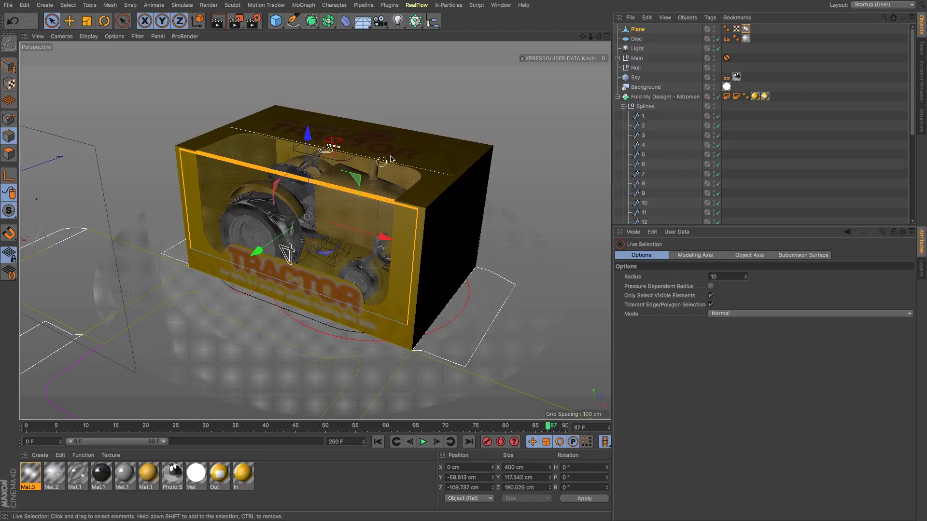
pyautogui.click(407, 117)
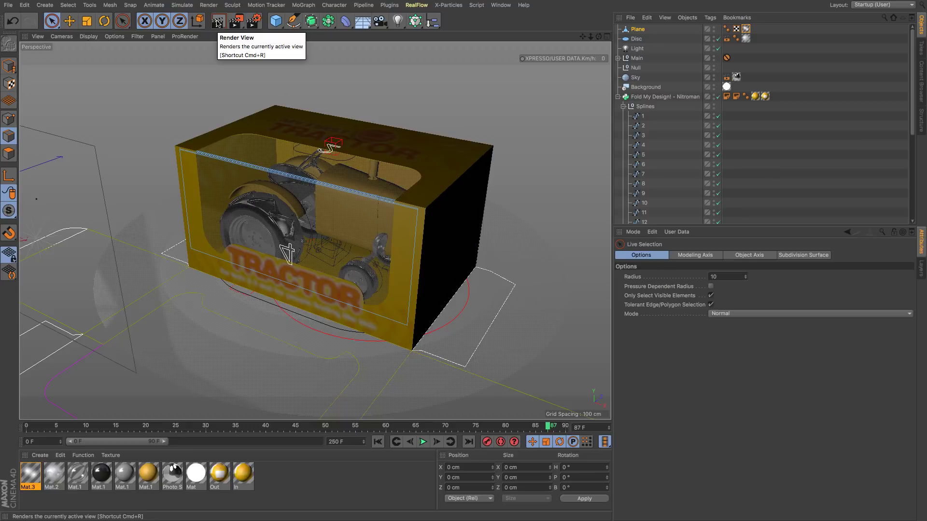
pyautogui.click(217, 20)
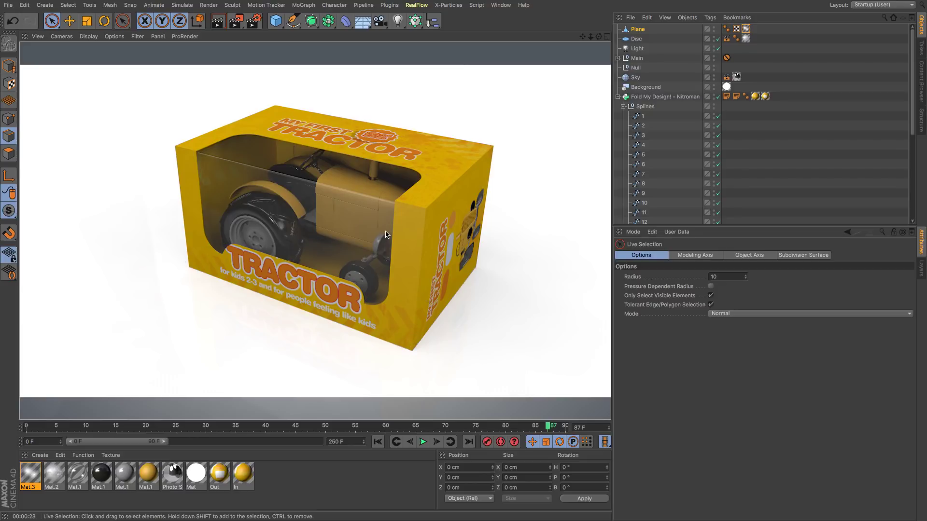
pyautogui.click(195, 246)
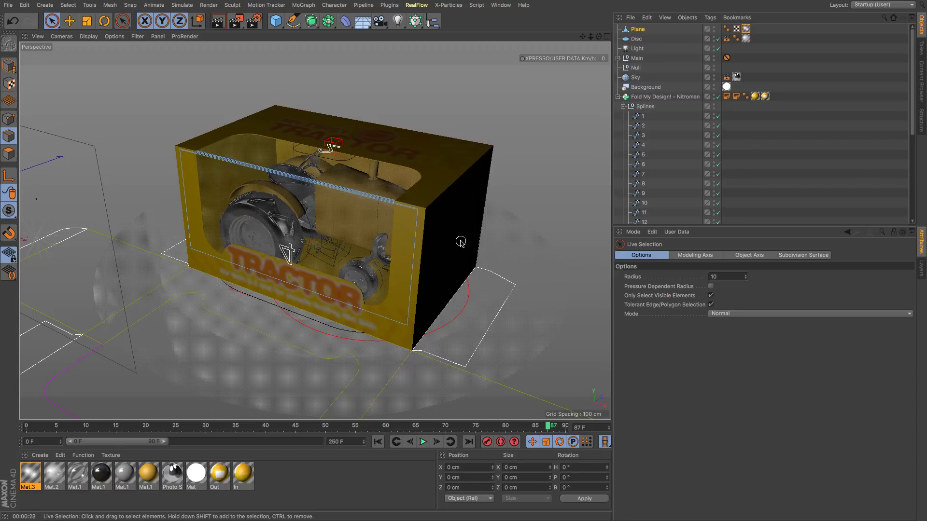
# Zoom the viewport out to show the glazed box above its flat dieline outlines.
pyautogui.moveTo(590, 36); pyautogui.dragTo(592, 38)
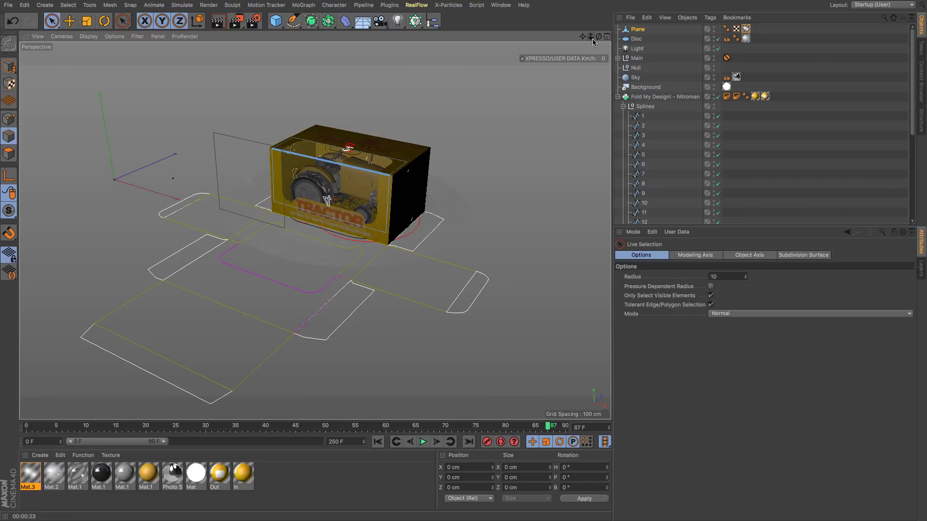